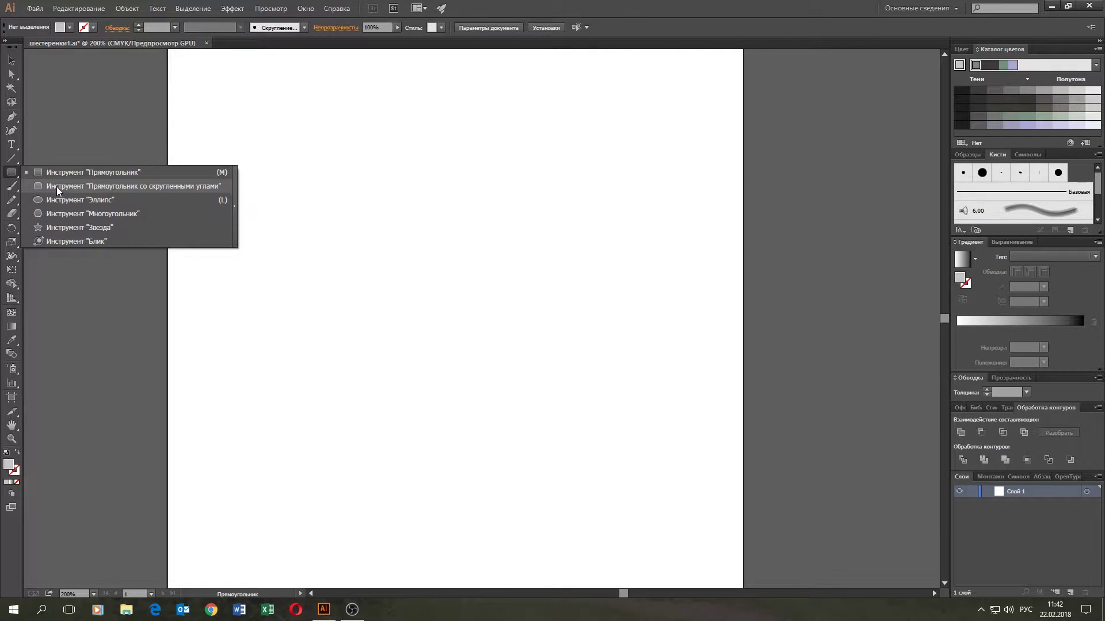
- Draw a grey circle, enlarge it to about 138 pt wide, and centre it at X 250, Y 250 pt
click(58, 200)
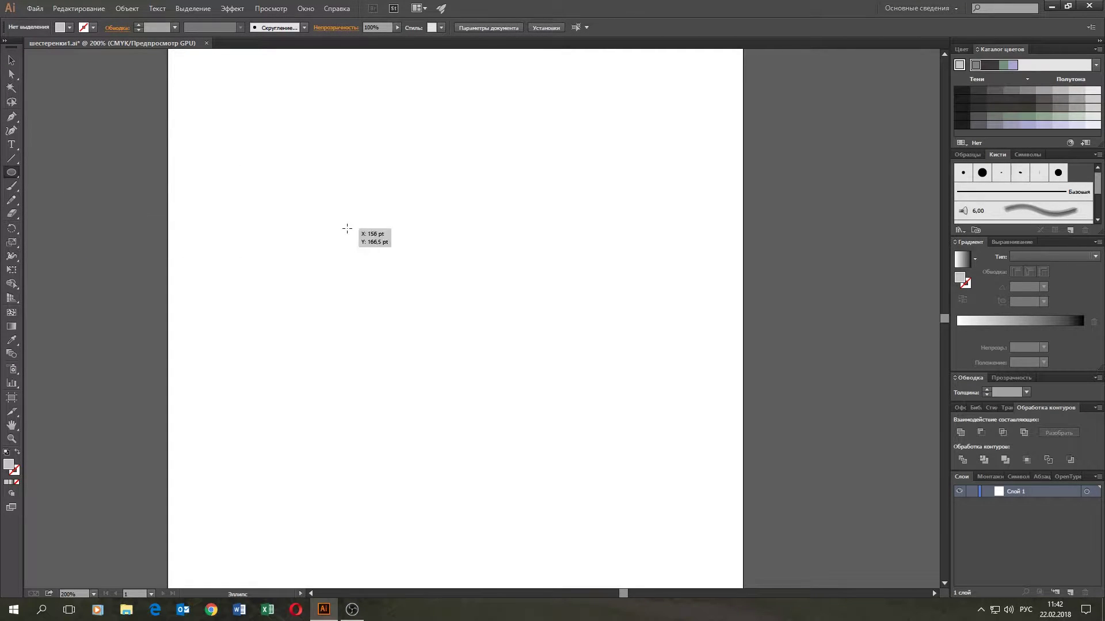
drag(348, 228, 470, 352)
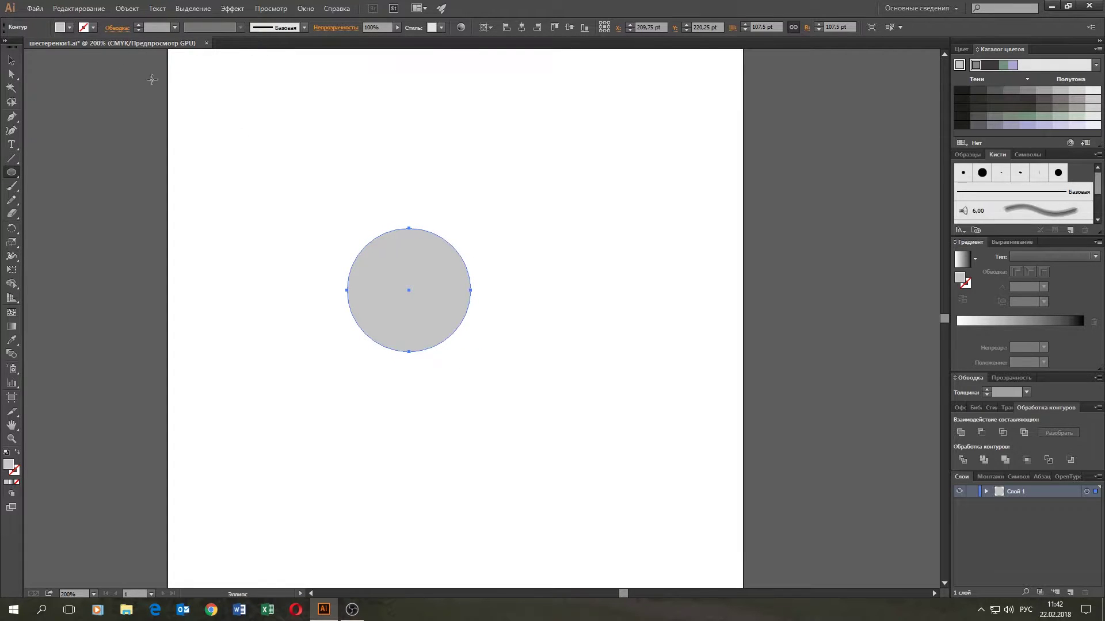
click(522, 27)
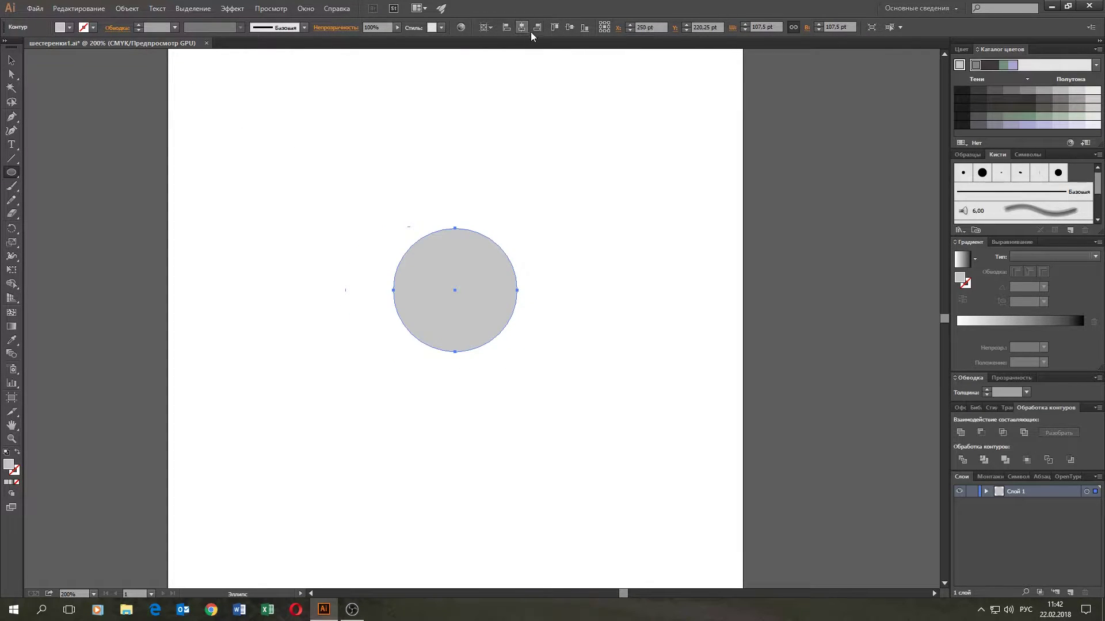
click(570, 27)
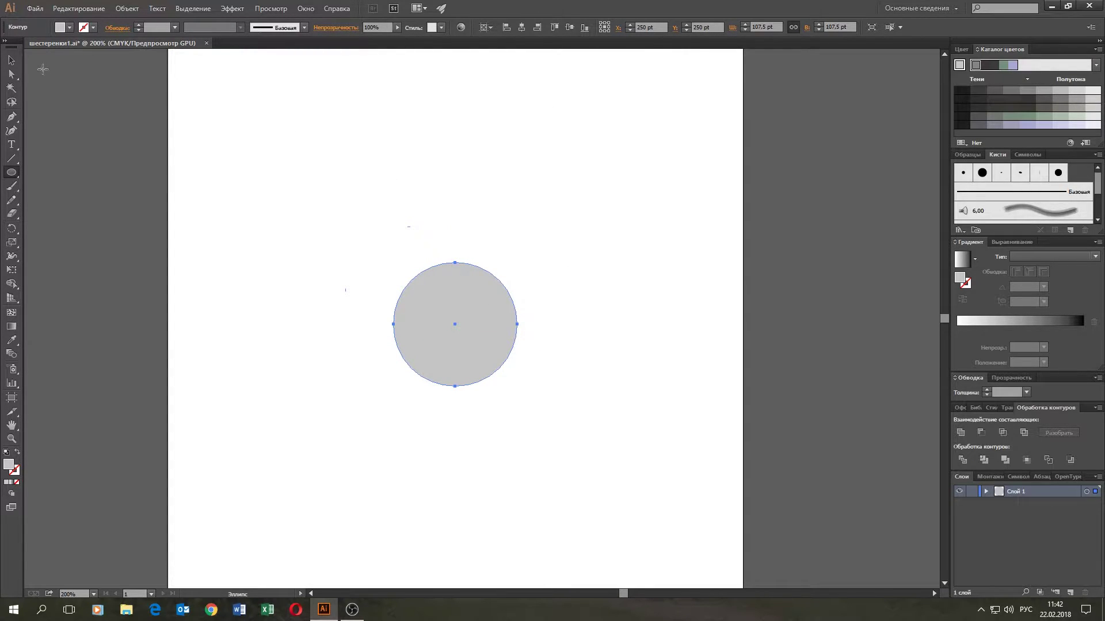
click(11, 62)
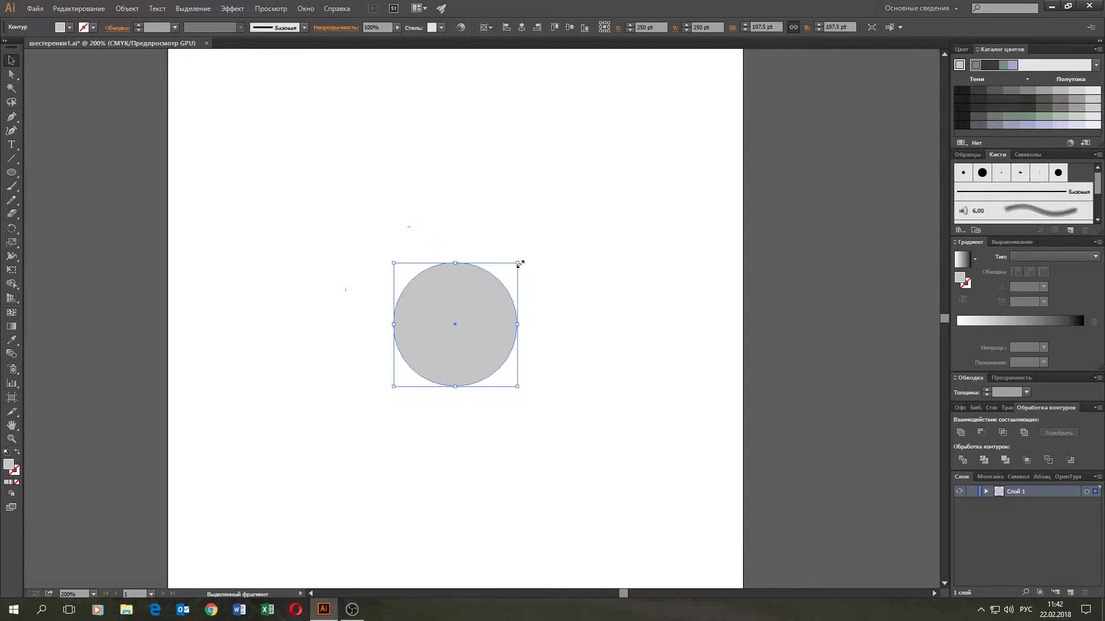
mouse_move(517, 263)
mouse_down()
mouse_move(564, 219)
mouse_move(562, 231)
mouse_up()
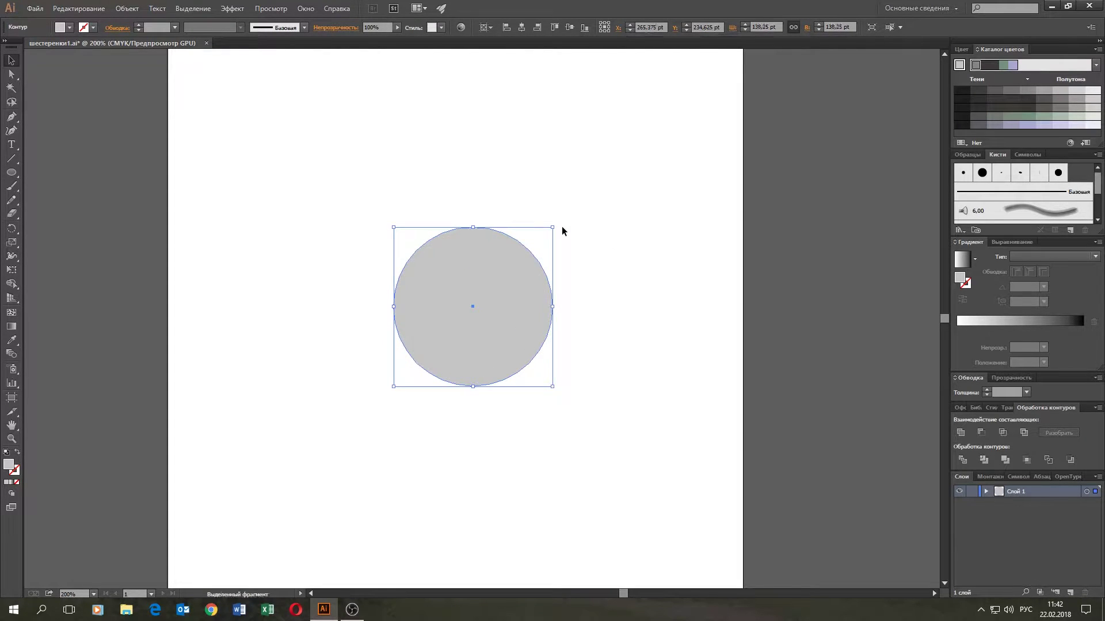
click(522, 27)
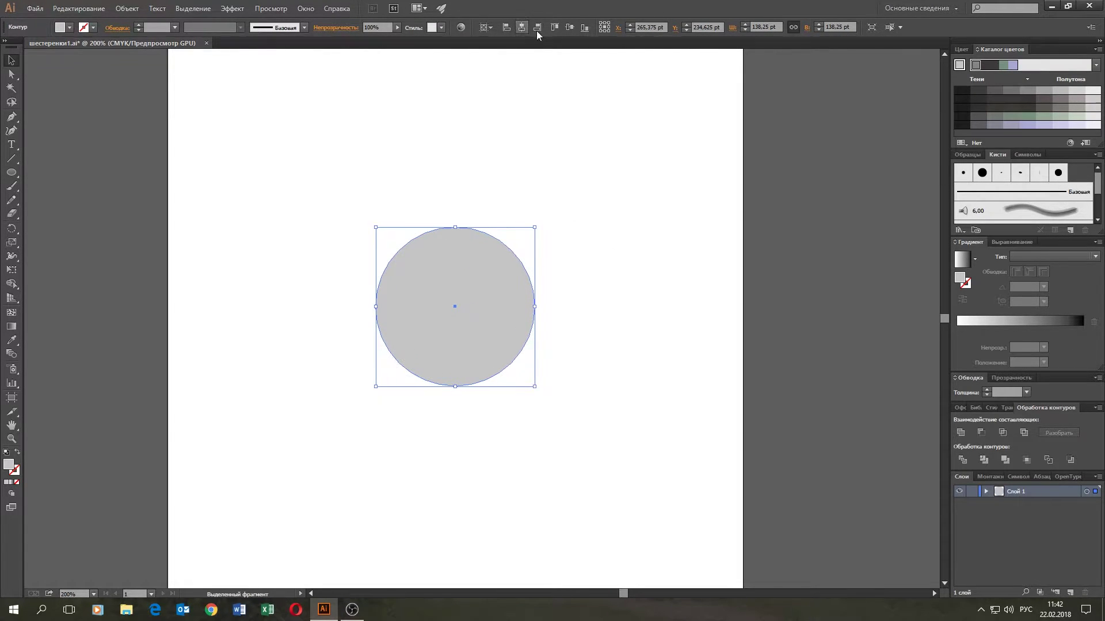
click(570, 28)
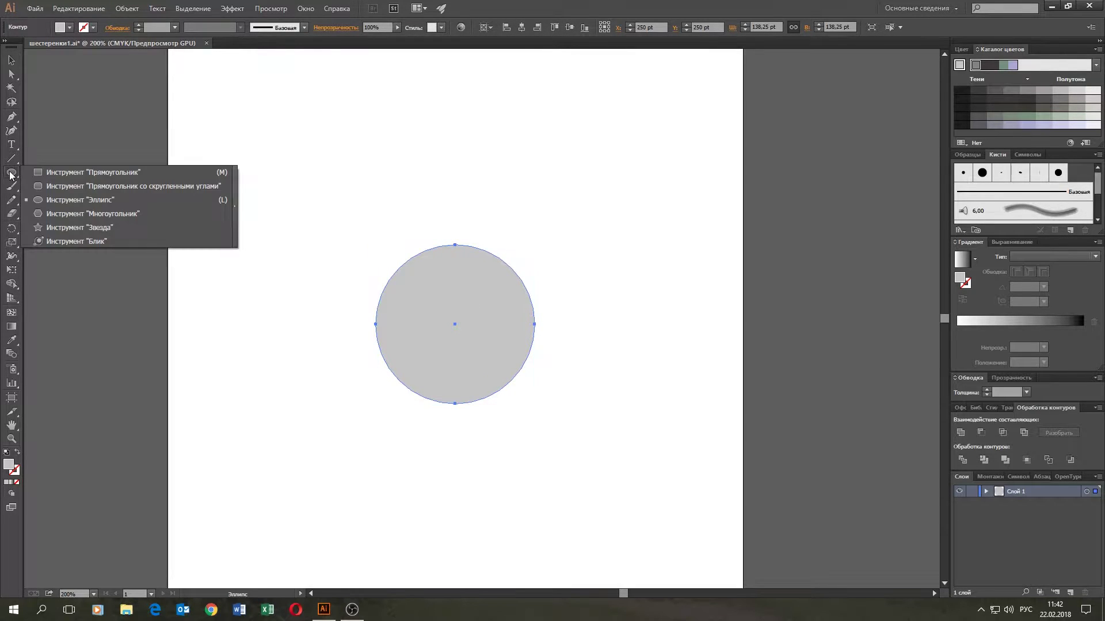
- Draw a 23 × 48.5 pt rectangle, round its top corners, and stand it on the circle's top edge
drag(11, 175, 86, 169)
drag(229, 176, 255, 232)
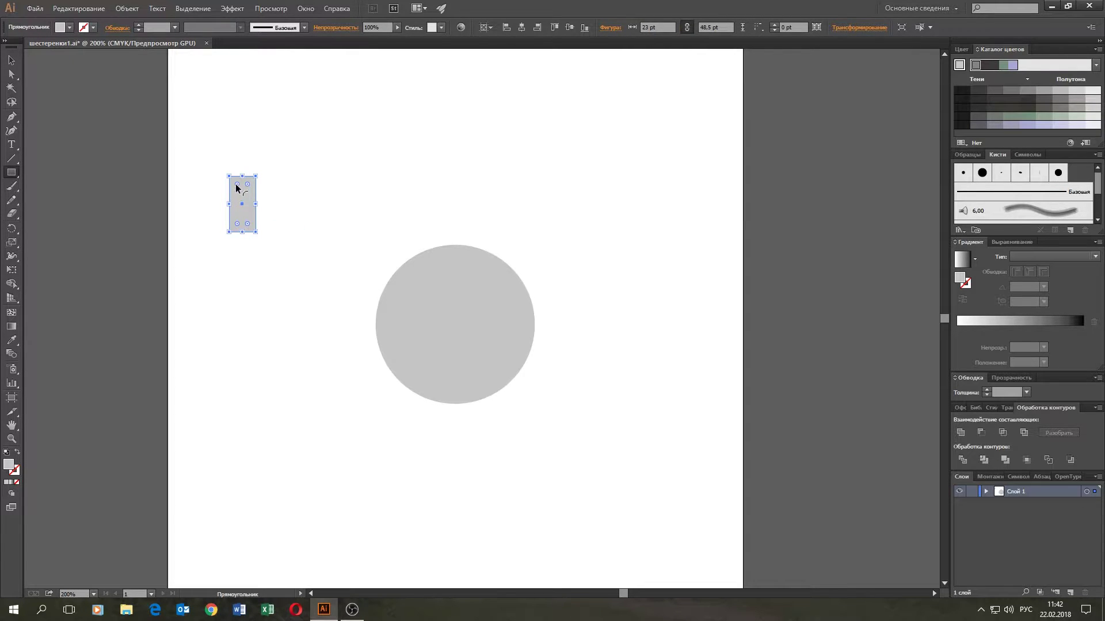
click(10, 74)
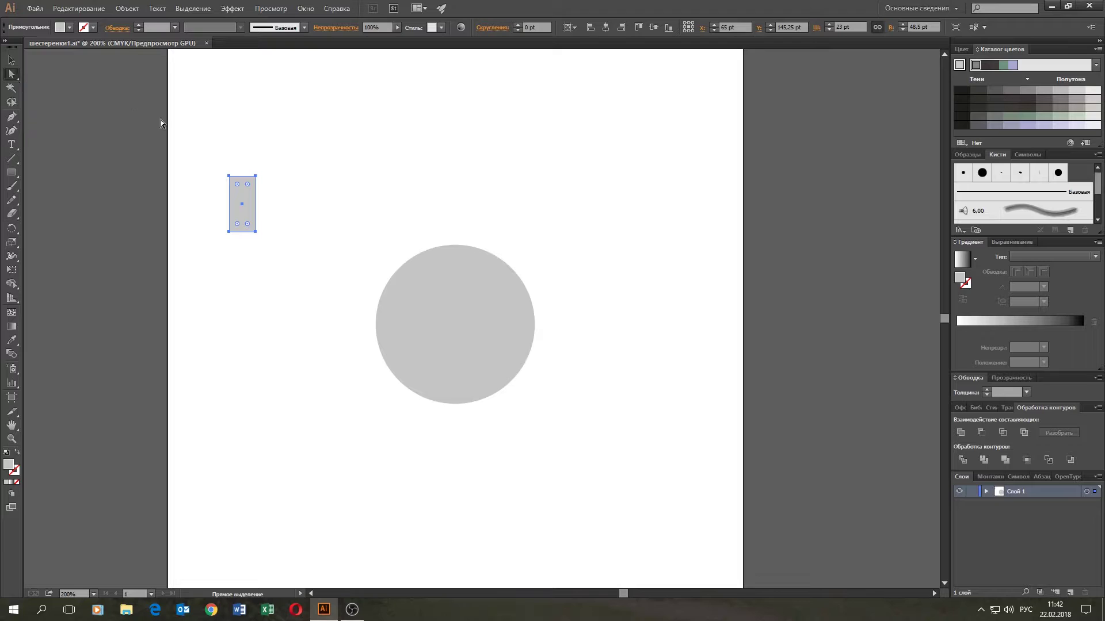
click(229, 177)
click(255, 176)
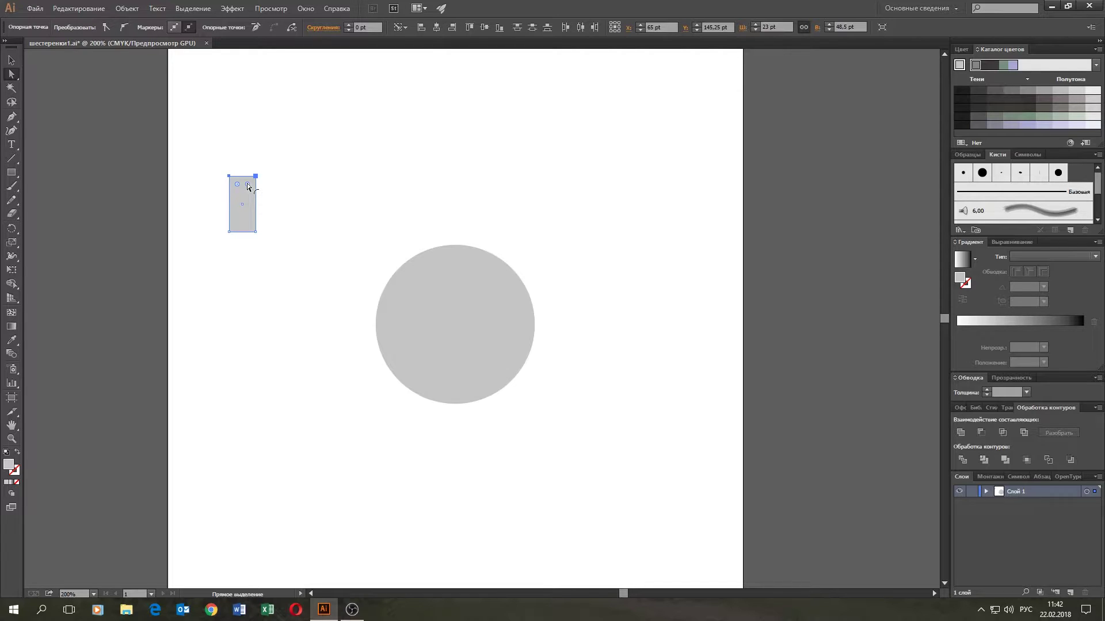
drag(248, 186, 247, 190)
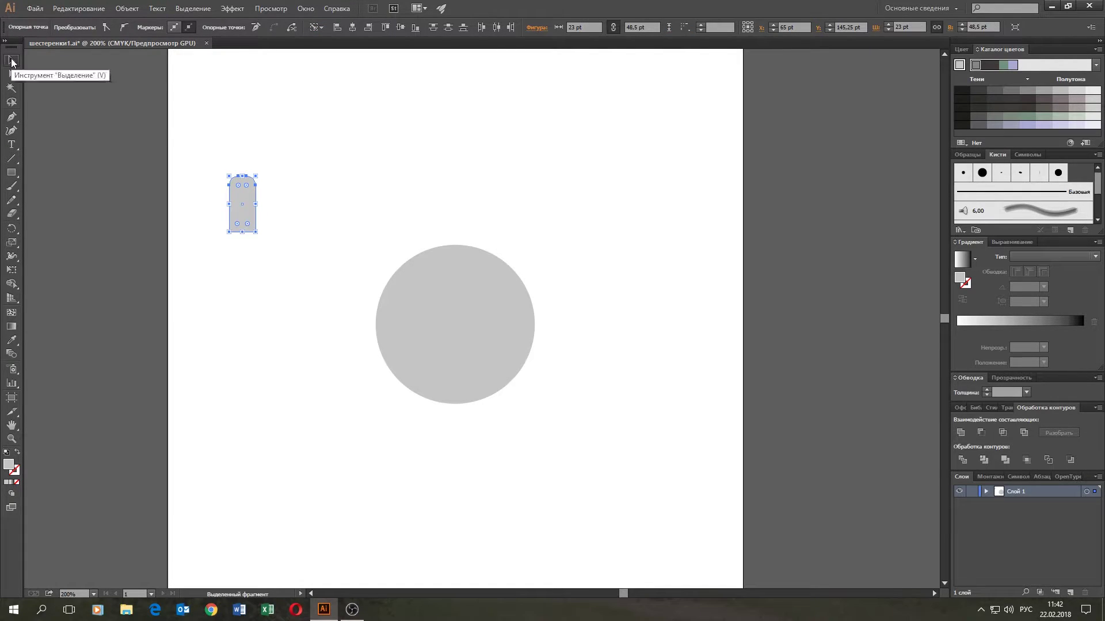
click(12, 59)
click(287, 176)
drag(249, 193, 462, 235)
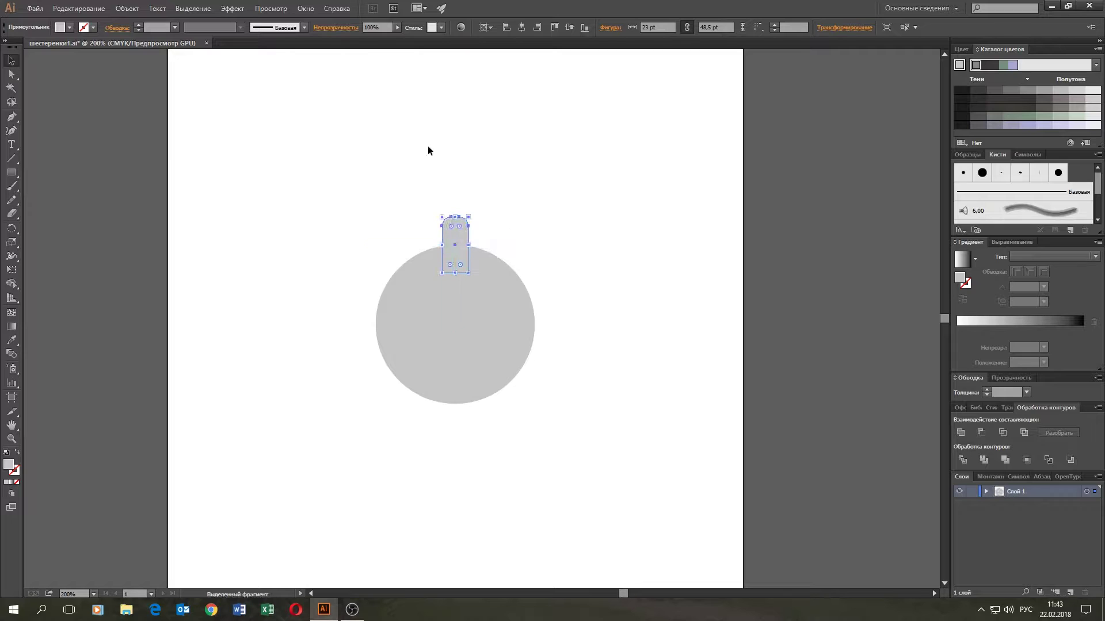
- Give the tooth rectangle a lighter 20% grey (K=20) fill
click(71, 28)
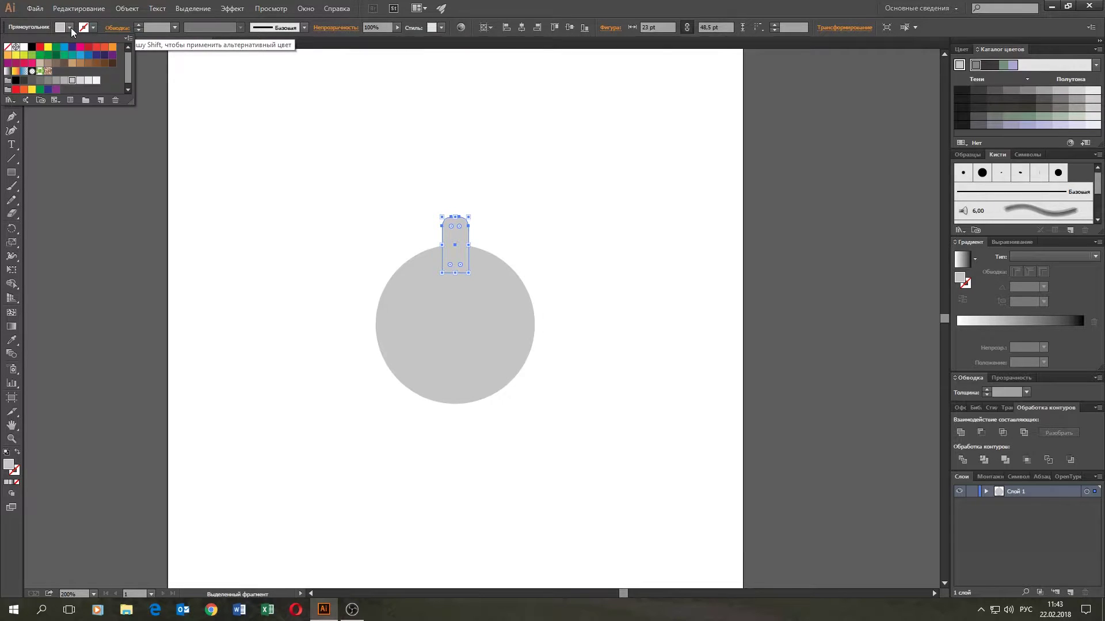
click(82, 80)
click(307, 165)
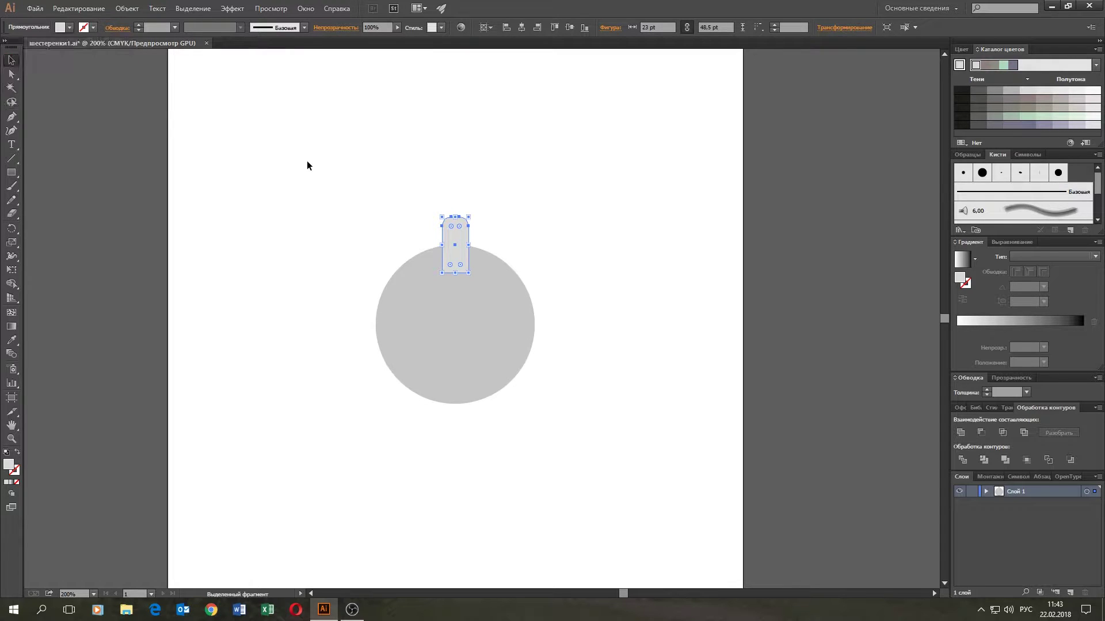
click(454, 235)
- Copy the tooth every 30° around the circle's centre, then select the circle and all teeth
click(11, 230)
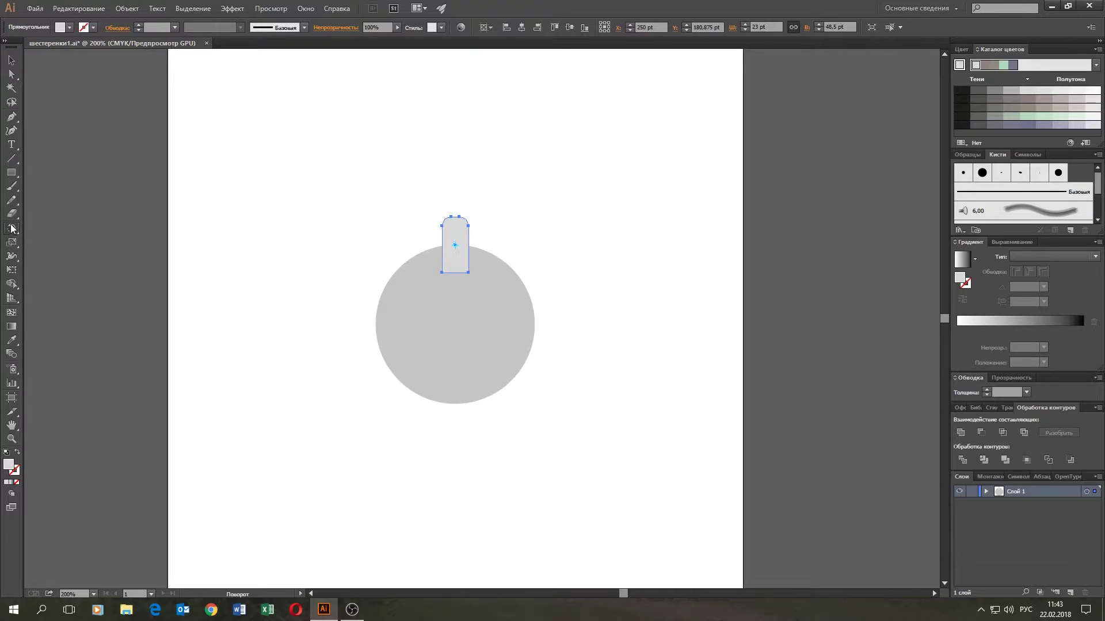
alt+click(457, 324)
text(30)
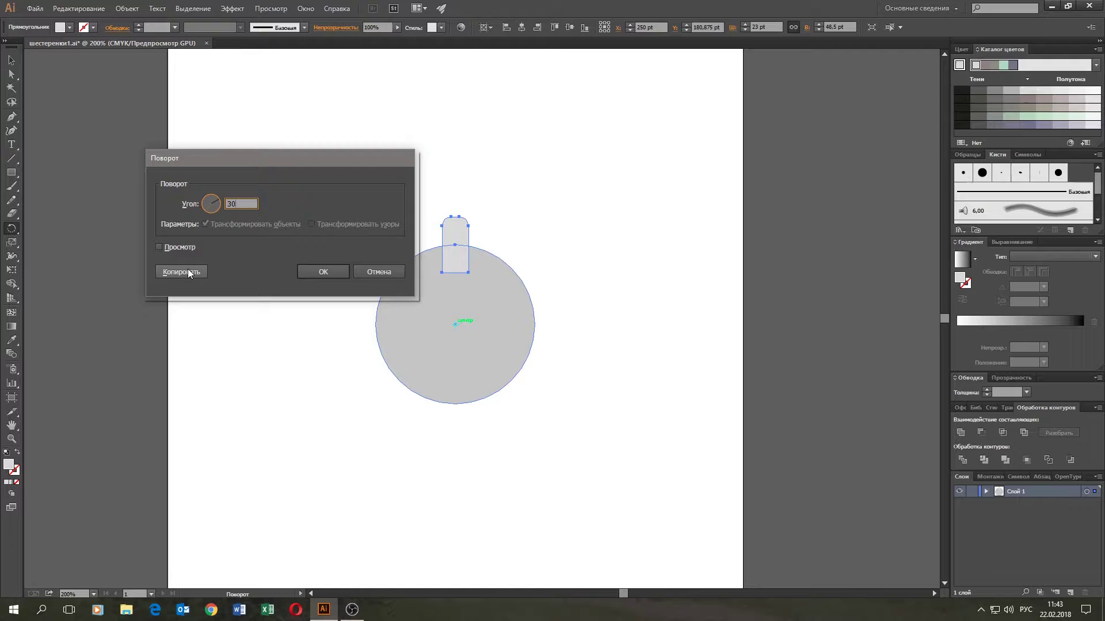
click(189, 271)
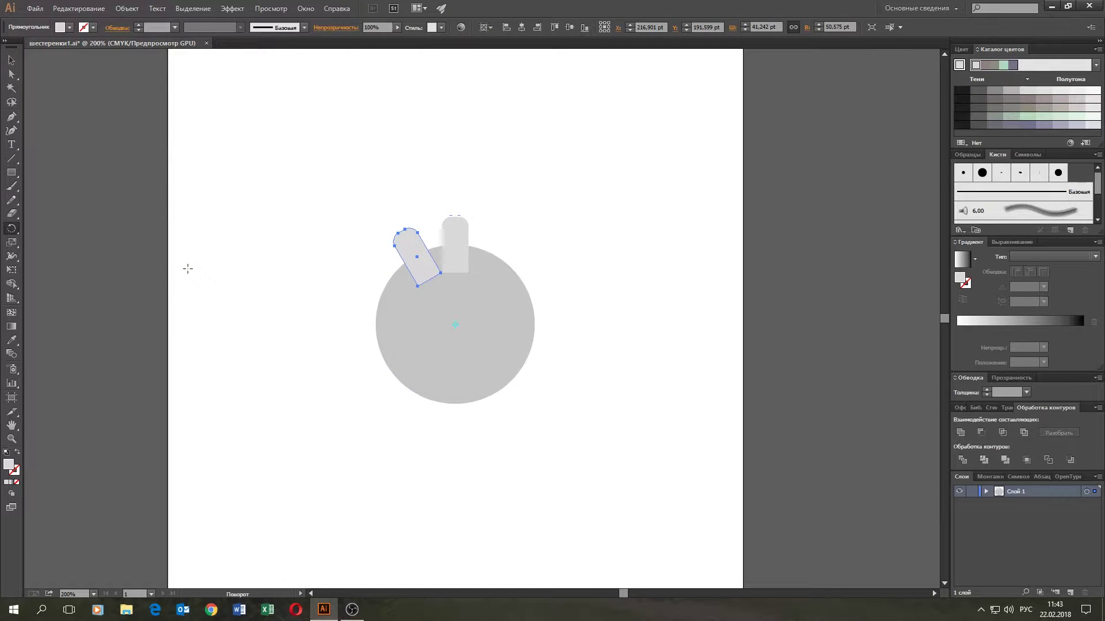
key(ctrl+d)
key(ctrl+d)
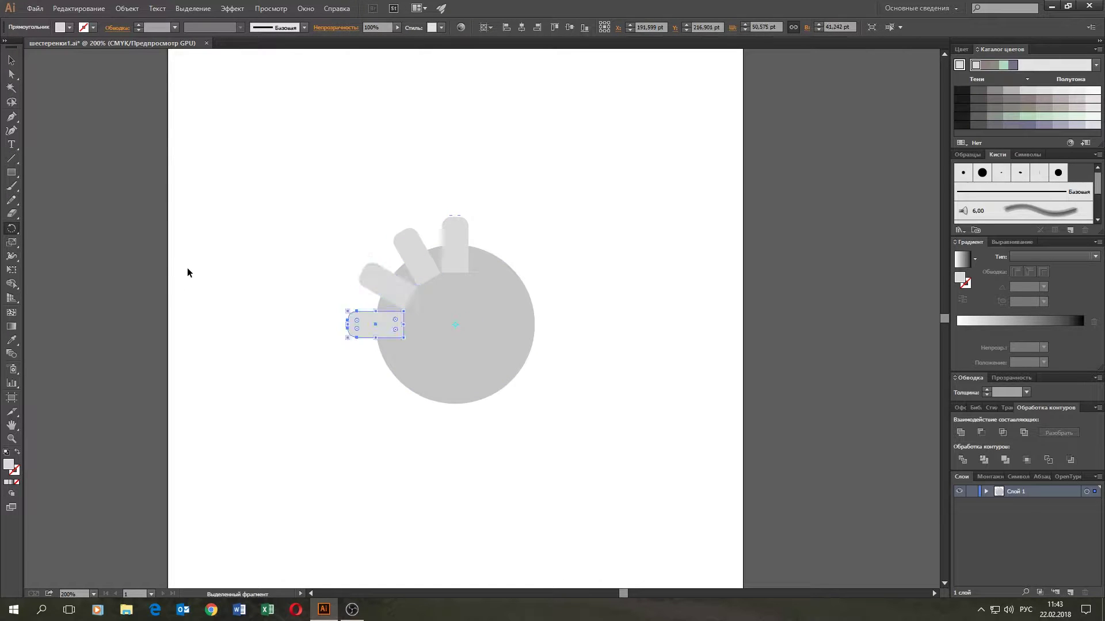
key(ctrl+d)
key(ctrl+d)
key(ctrl+d)
key(ctrl+d)
key(ctrl+d)
key(ctrl+d)
key(ctrl+d)
key(ctrl+d)
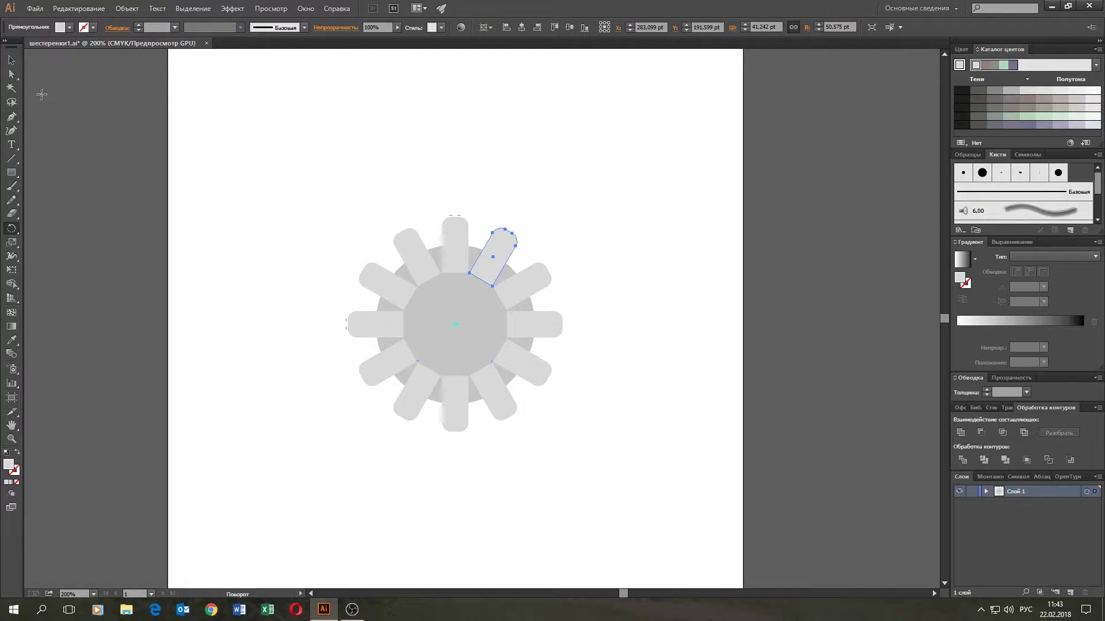
click(13, 61)
drag(298, 169, 618, 490)
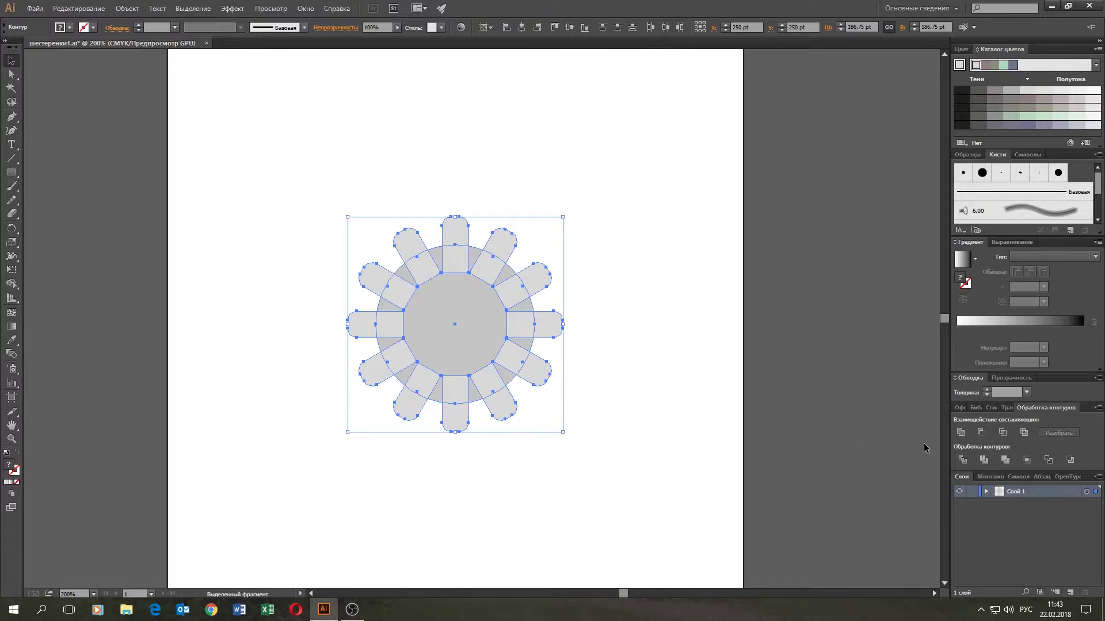
- Unite the circle and teeth with Pathfinder, then delete the accidental duplicate gear
click(961, 433)
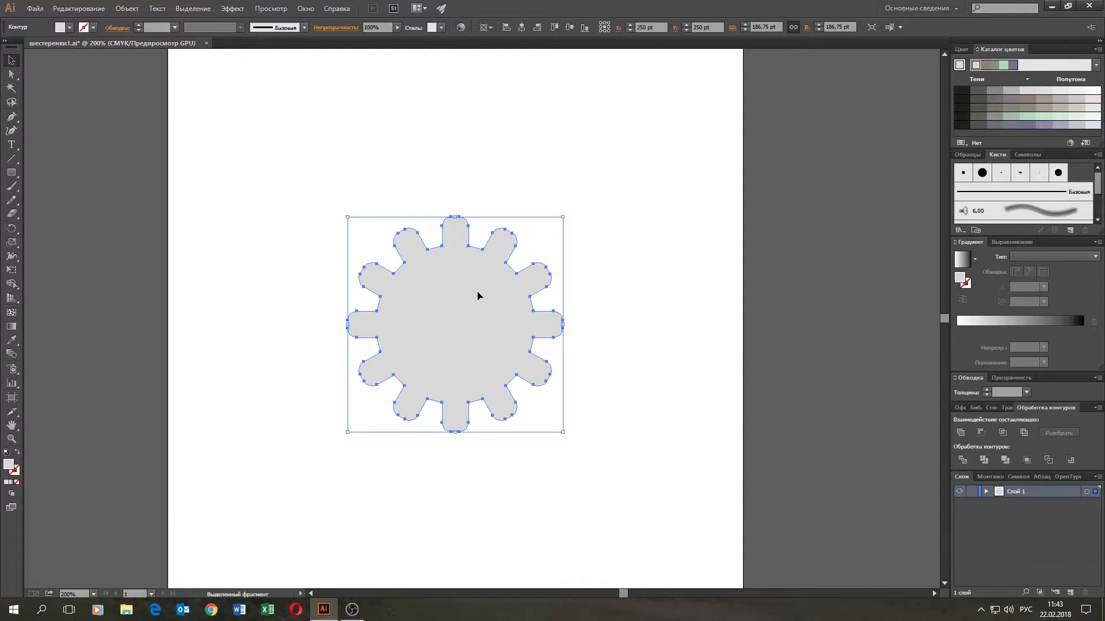
drag(478, 296, 211, 184)
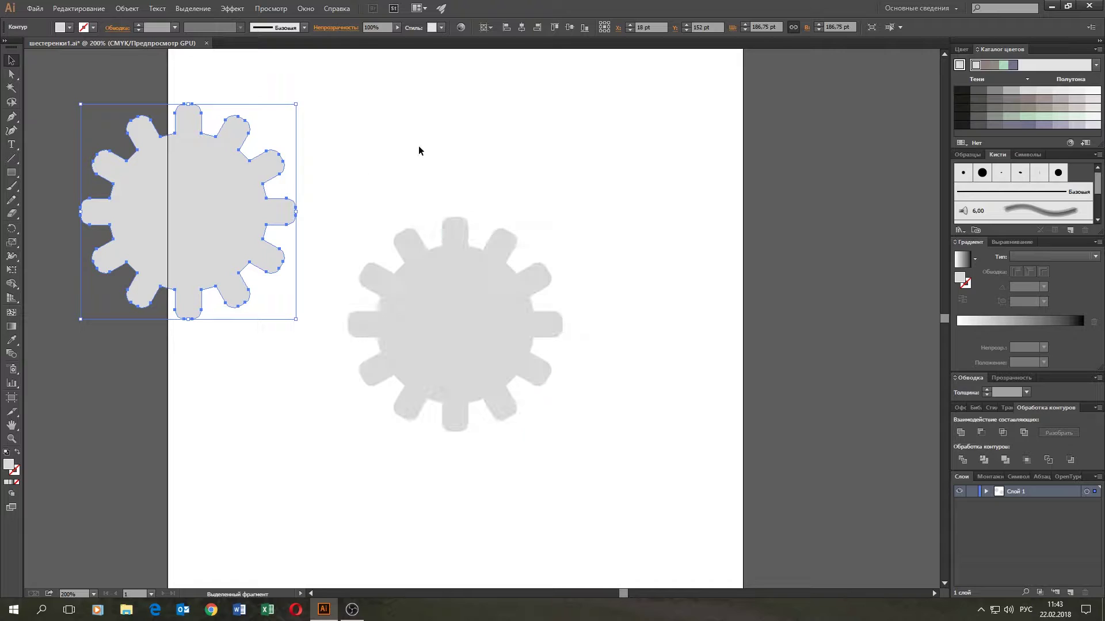
key(Delete)
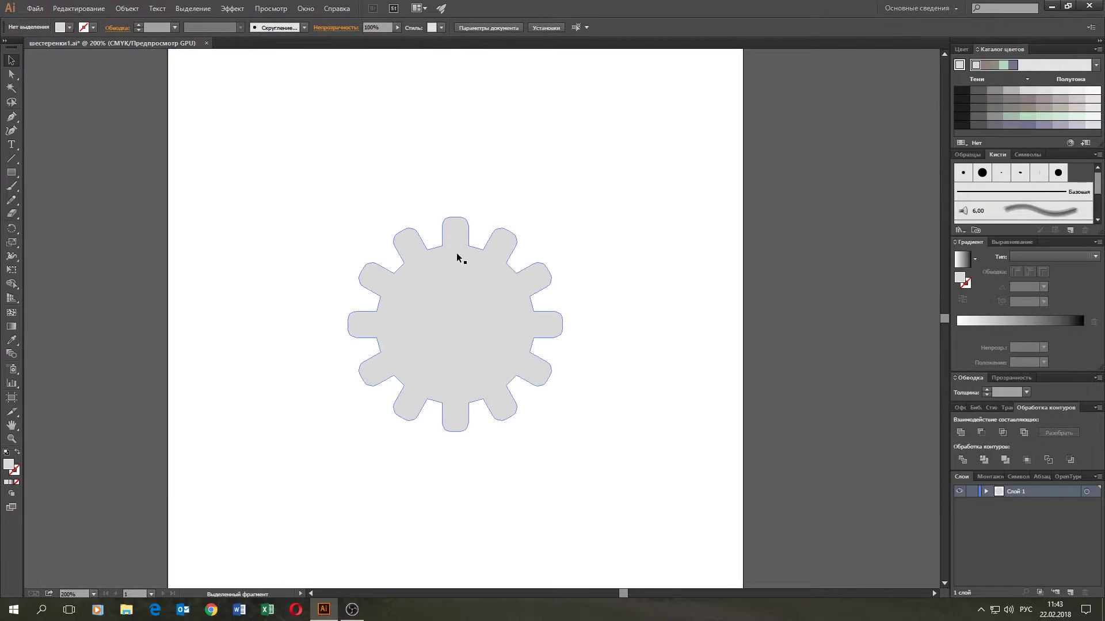
click(463, 275)
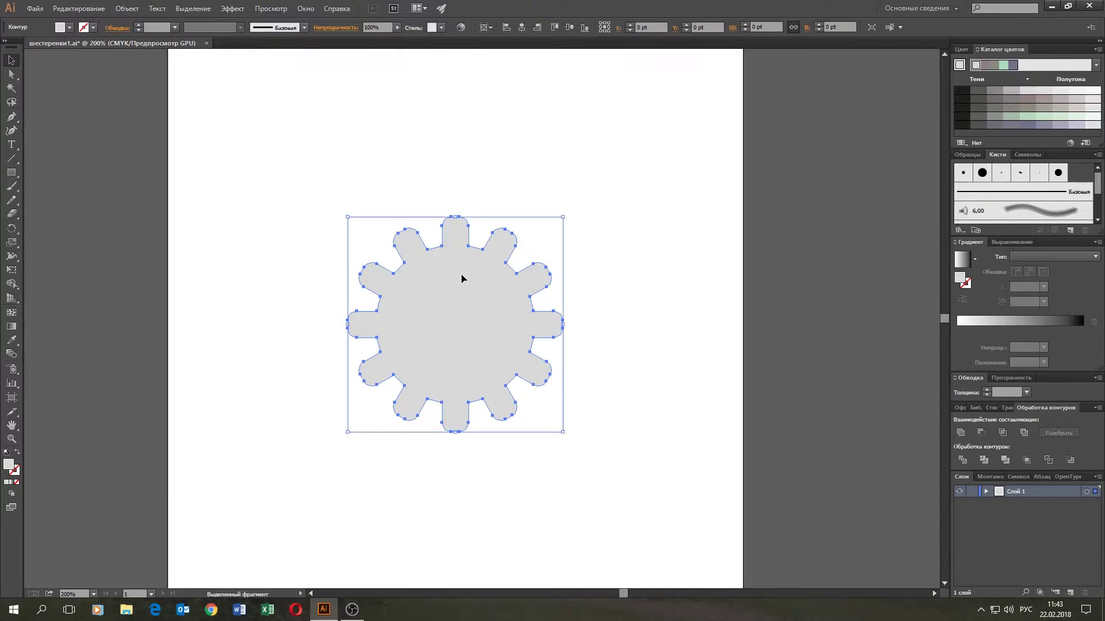
click(447, 166)
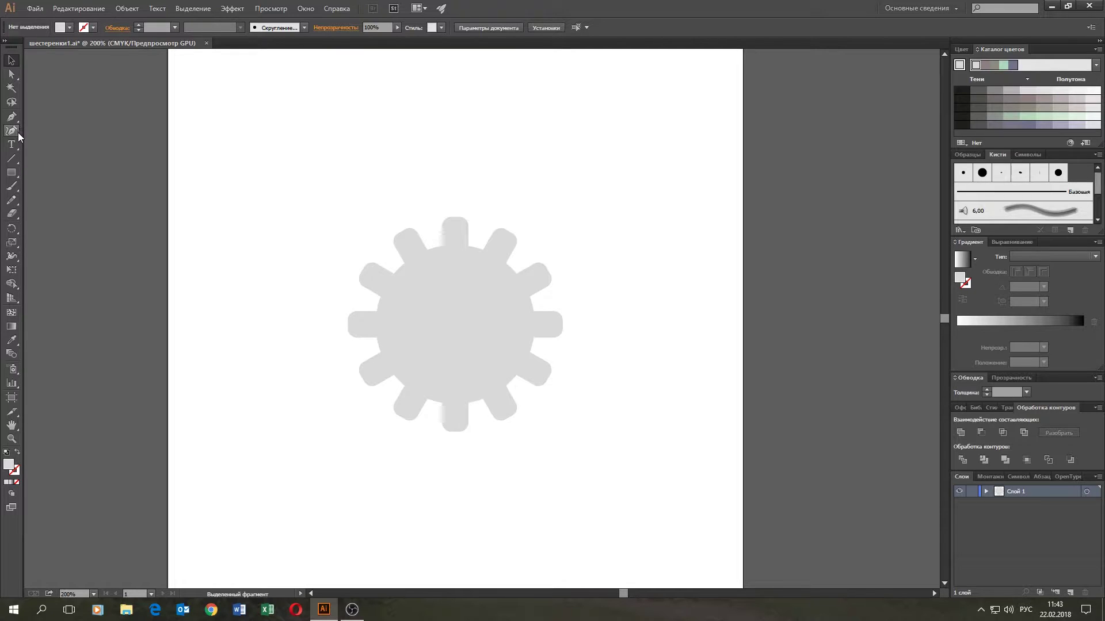
- Select all the inner tooth-base corner anchors around the gear
click(11, 74)
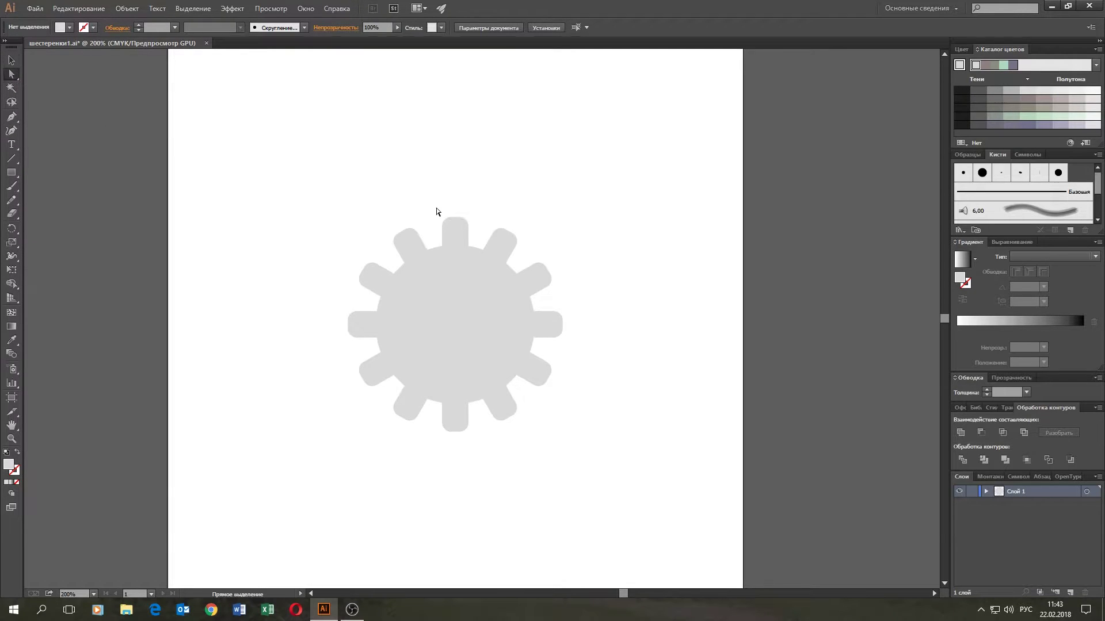
click(429, 250)
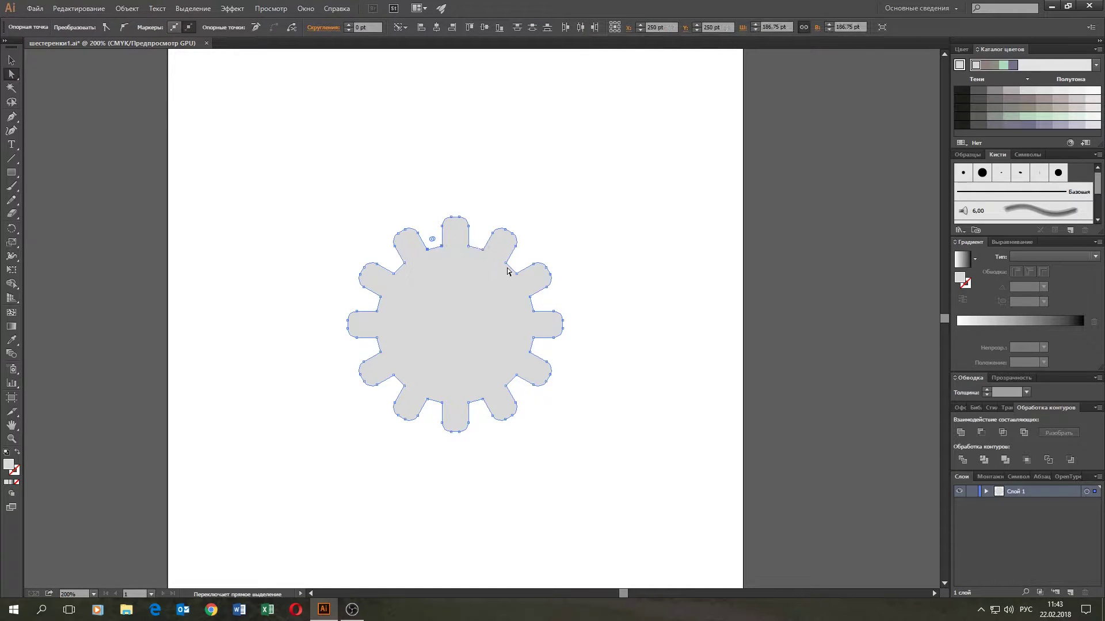
shift+click(482, 249)
shift+click(516, 274)
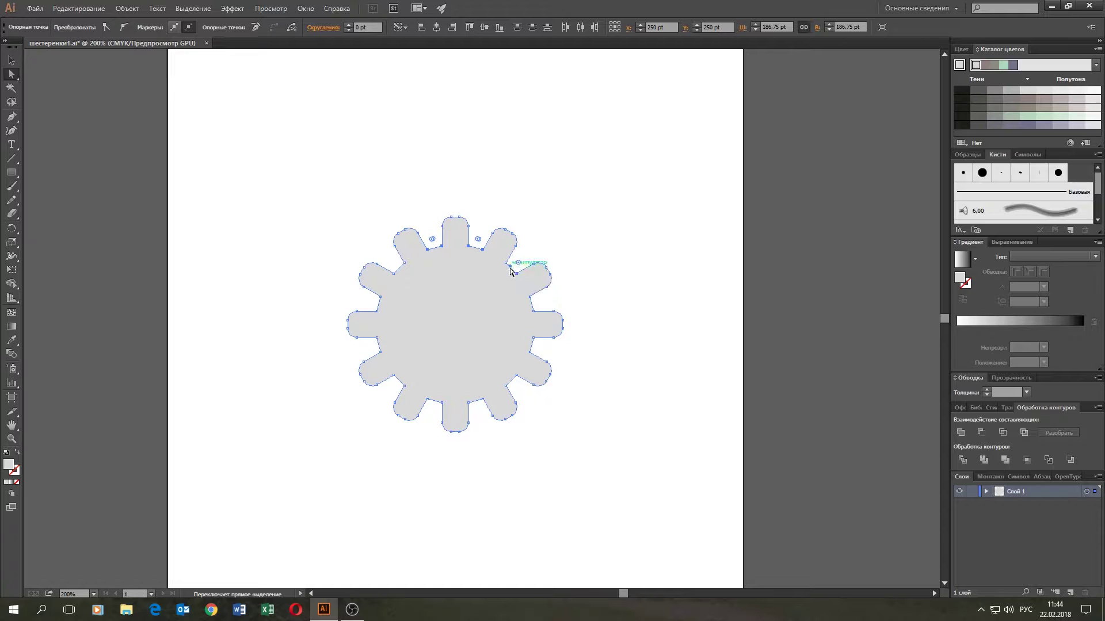
shift+click(530, 297)
shift+click(533, 311)
shift+click(532, 337)
shift+click(529, 351)
shift+click(516, 376)
shift+click(505, 385)
shift+click(473, 402)
shift+click(442, 401)
shift+click(404, 386)
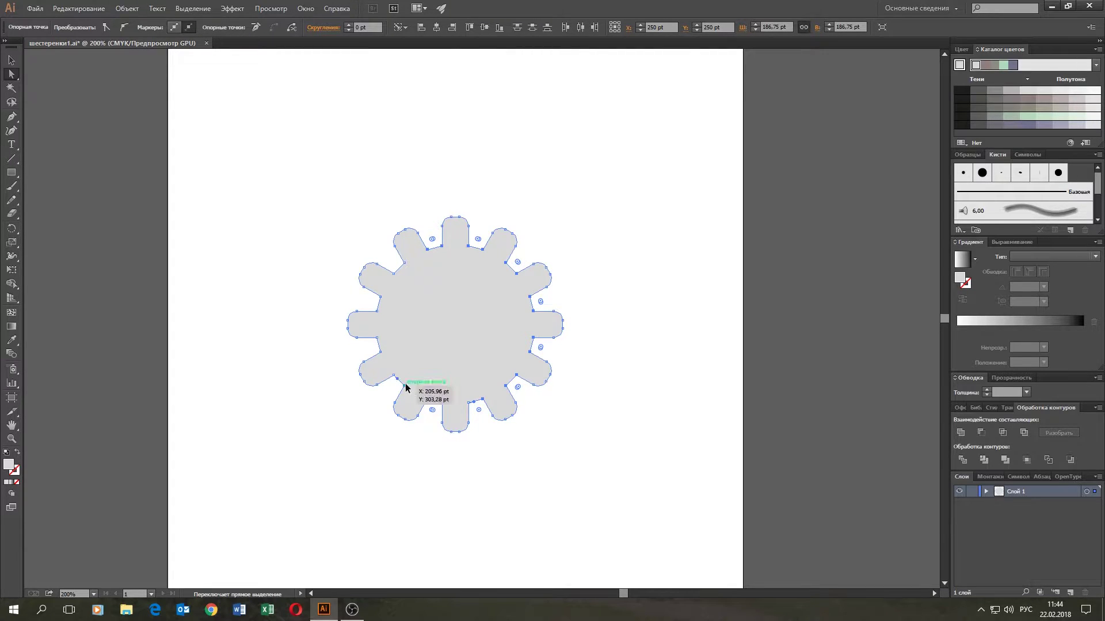
shift+click(394, 375)
shift+click(379, 351)
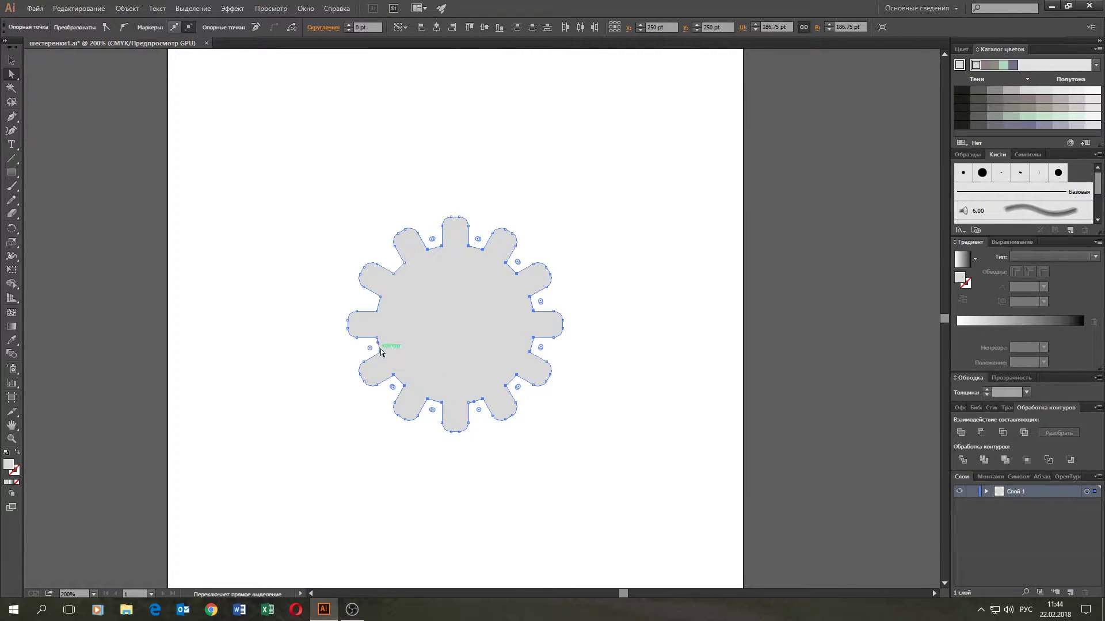
shift+click(377, 337)
shift+click(378, 311)
shift+click(380, 297)
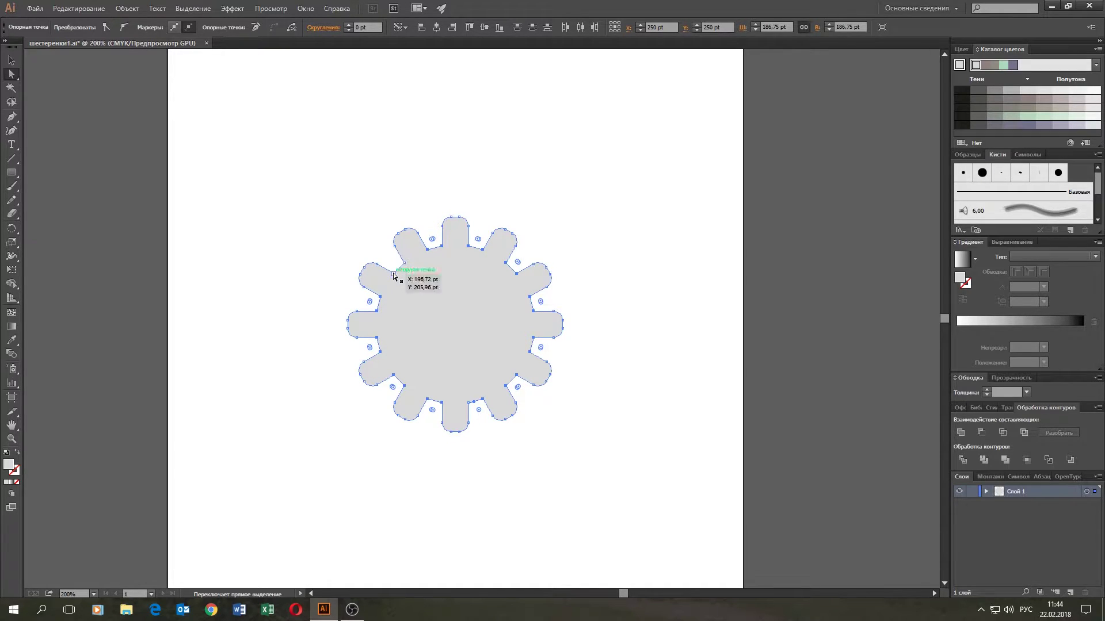
shift+click(393, 274)
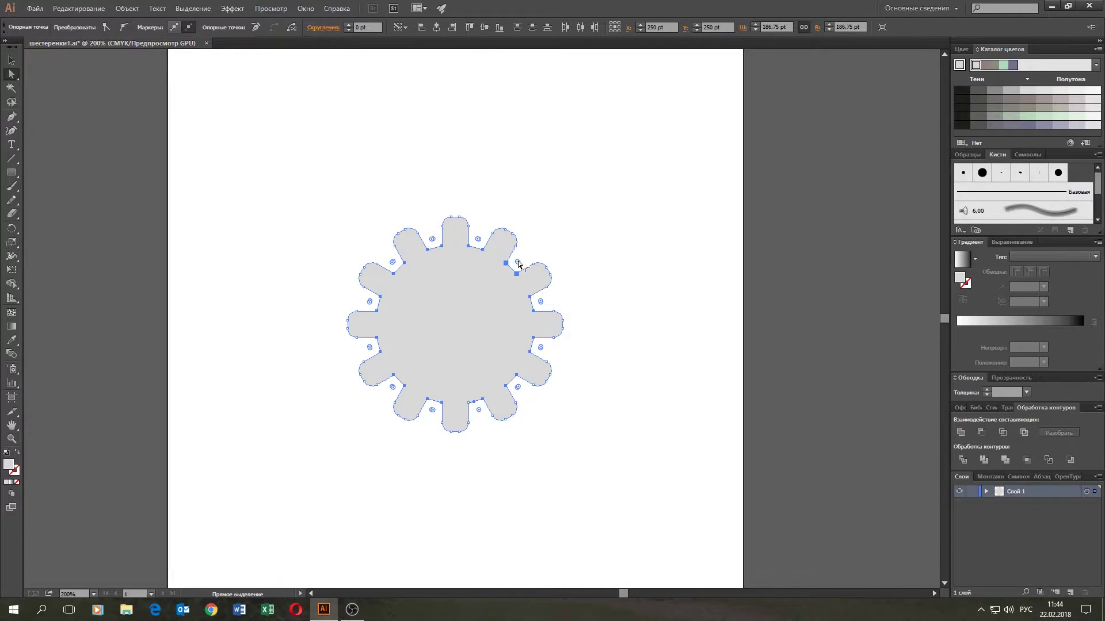
- Round those inner corners with the live-corner widget to a radius of about 7 pt
drag(518, 265, 522, 262)
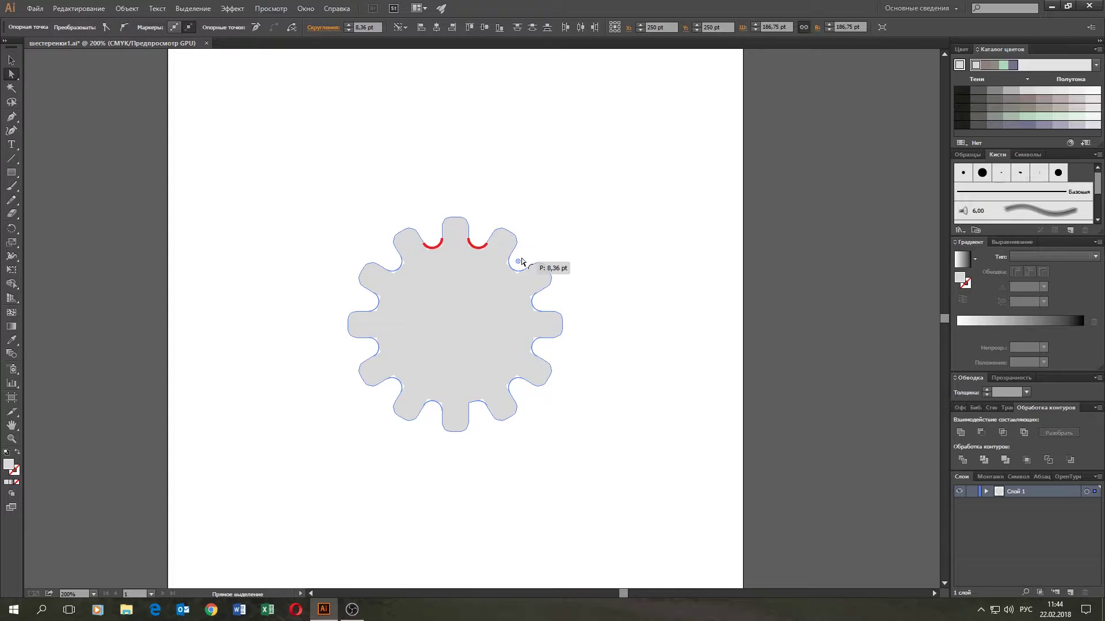
drag(522, 262, 518, 269)
click(541, 218)
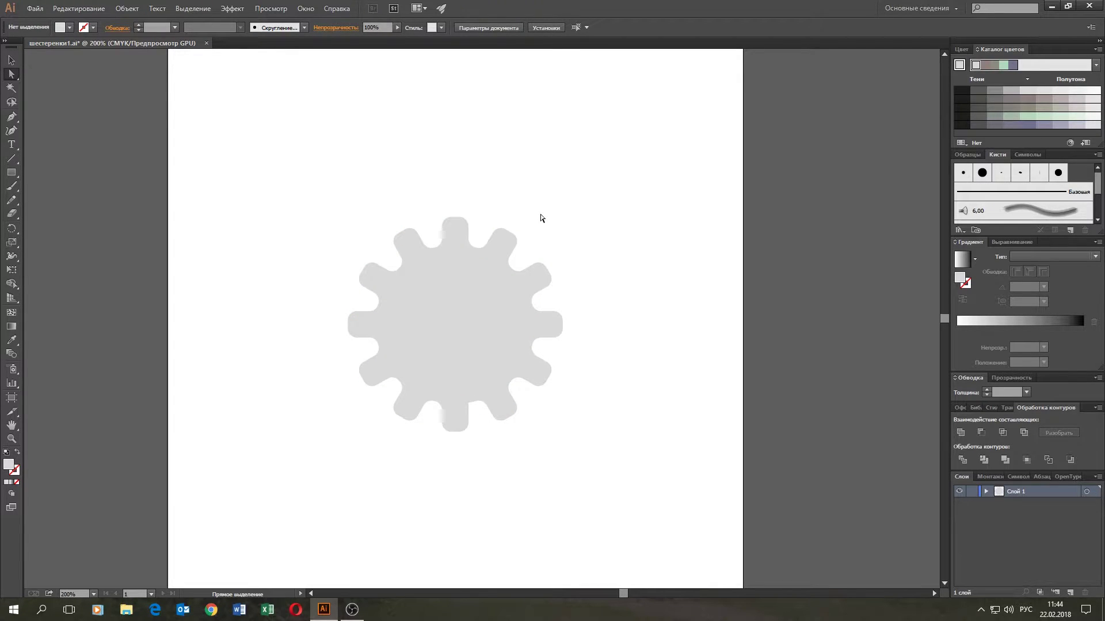
- Duplicate the gear to the upper left of the artboard
click(12, 60)
drag(305, 172, 631, 534)
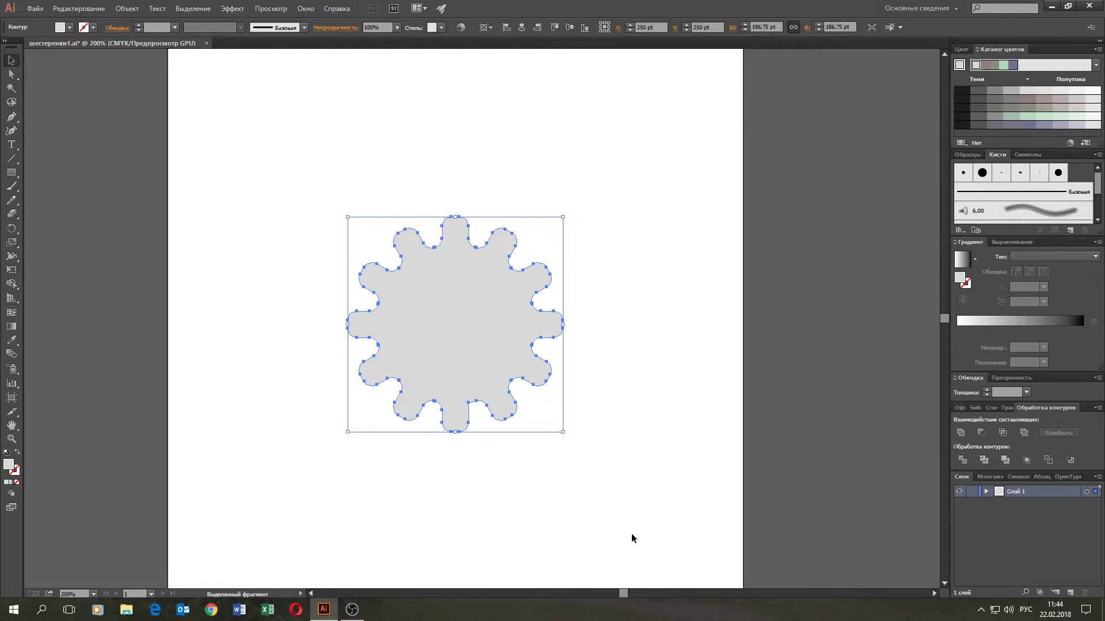
drag(468, 323, 203, 240)
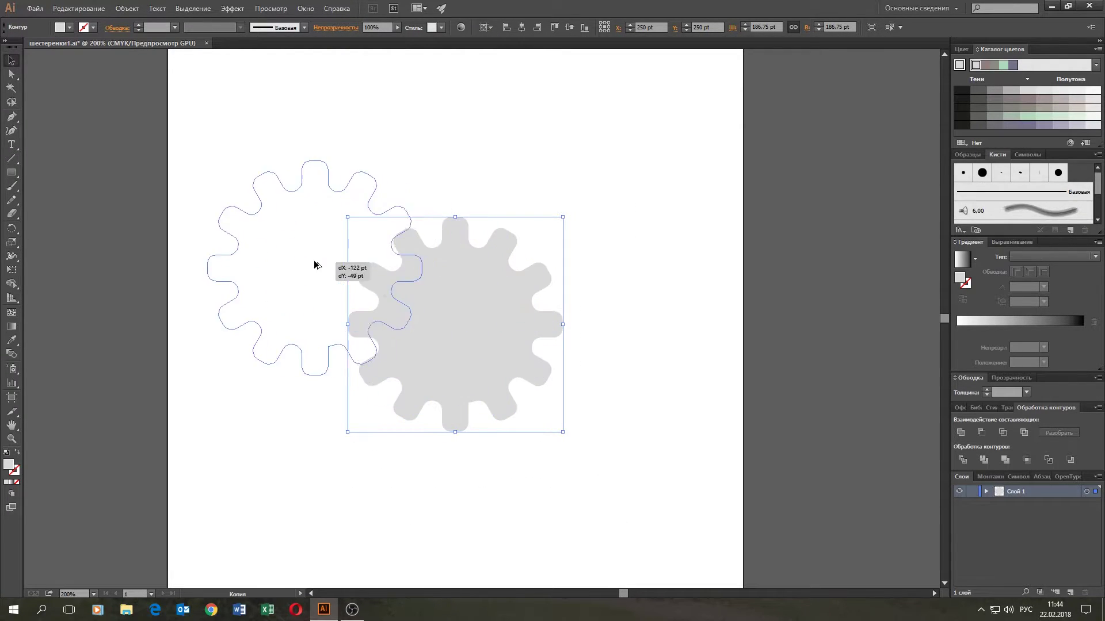
click(603, 265)
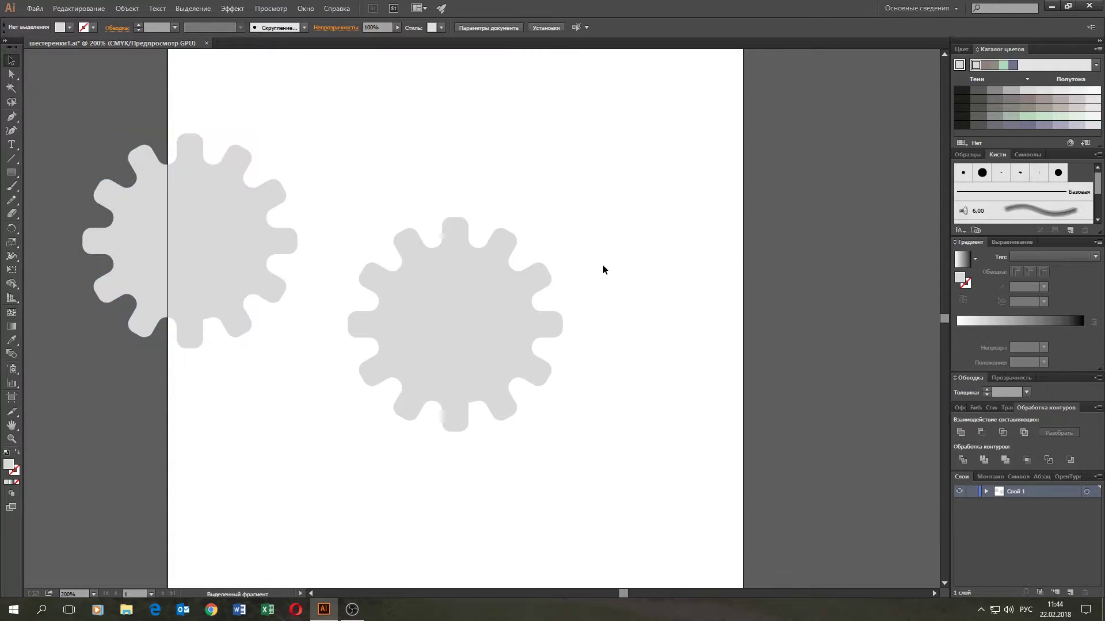
- Draw a roughly 46 pt circle with a darker grey fill and align it vertically to centre
drag(11, 172, 50, 199)
drag(435, 114, 488, 164)
click(68, 30)
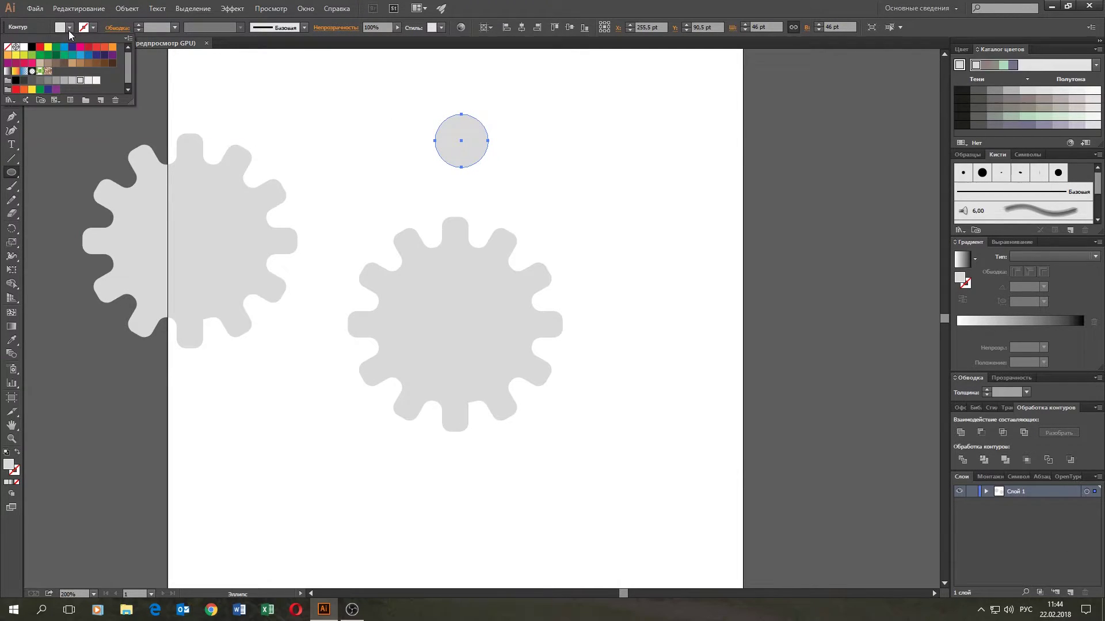
click(56, 80)
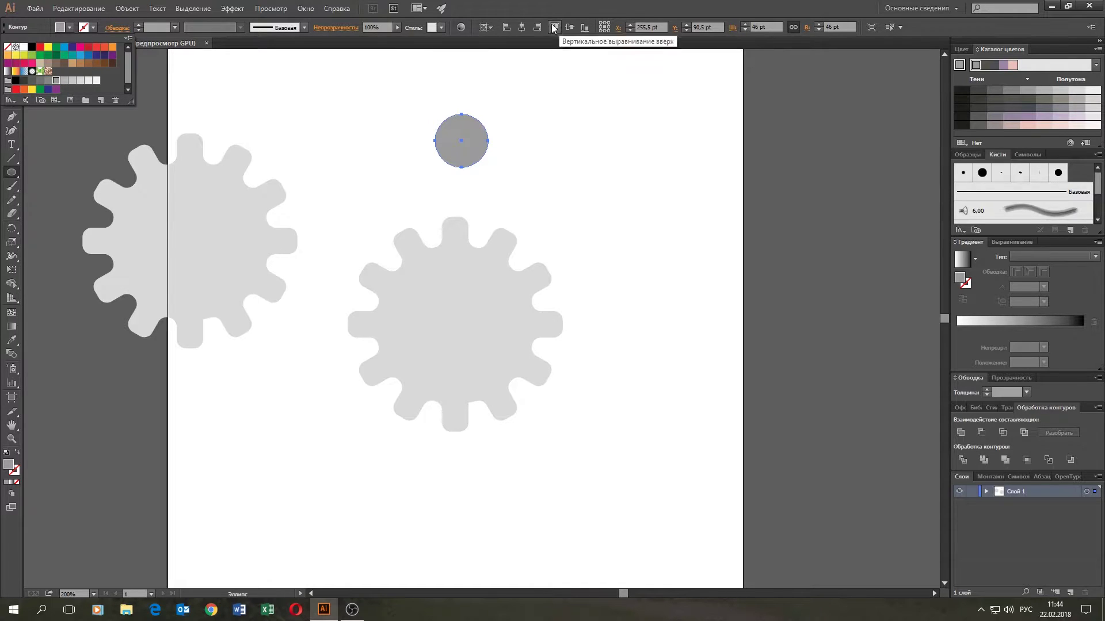
click(523, 29)
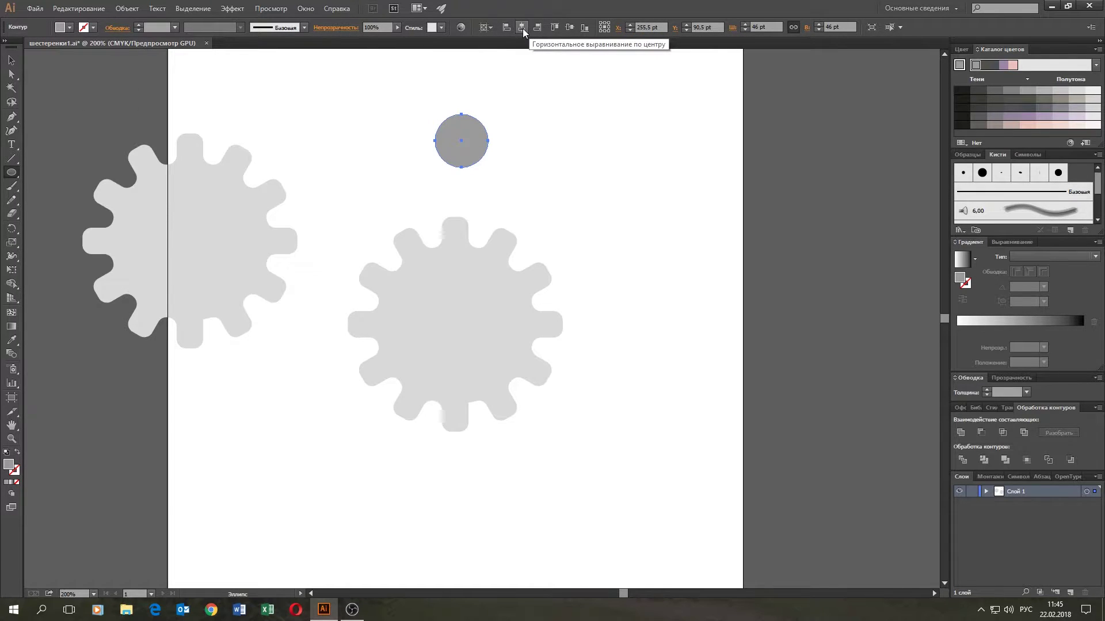
click(570, 27)
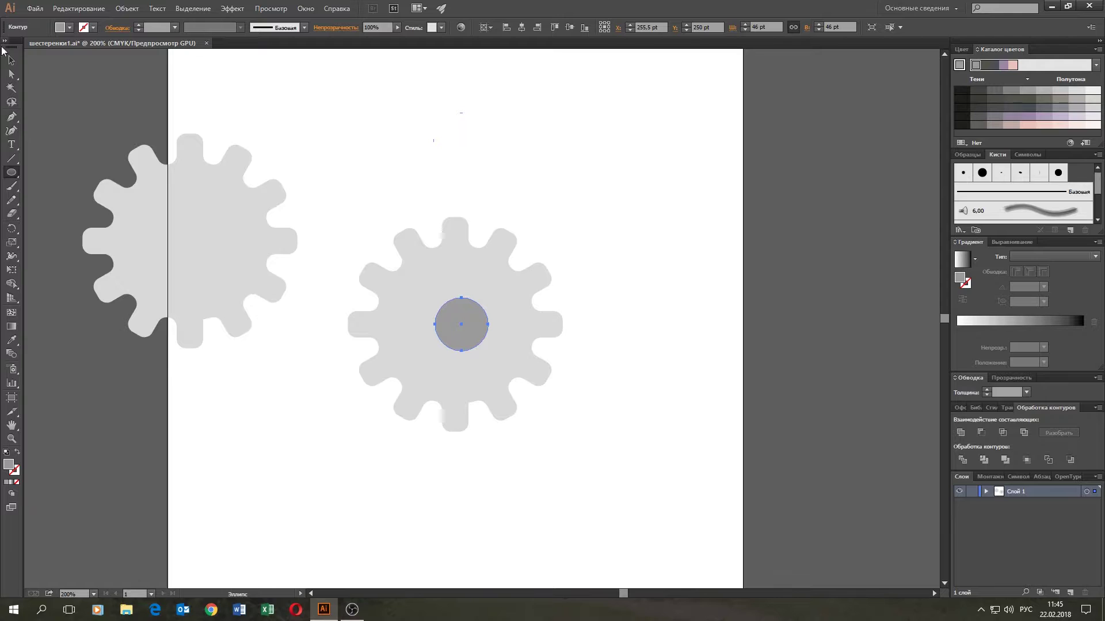
- Centre the darker grey hub circle horizontally on the right gear
key(v)
click(384, 130)
click(478, 267)
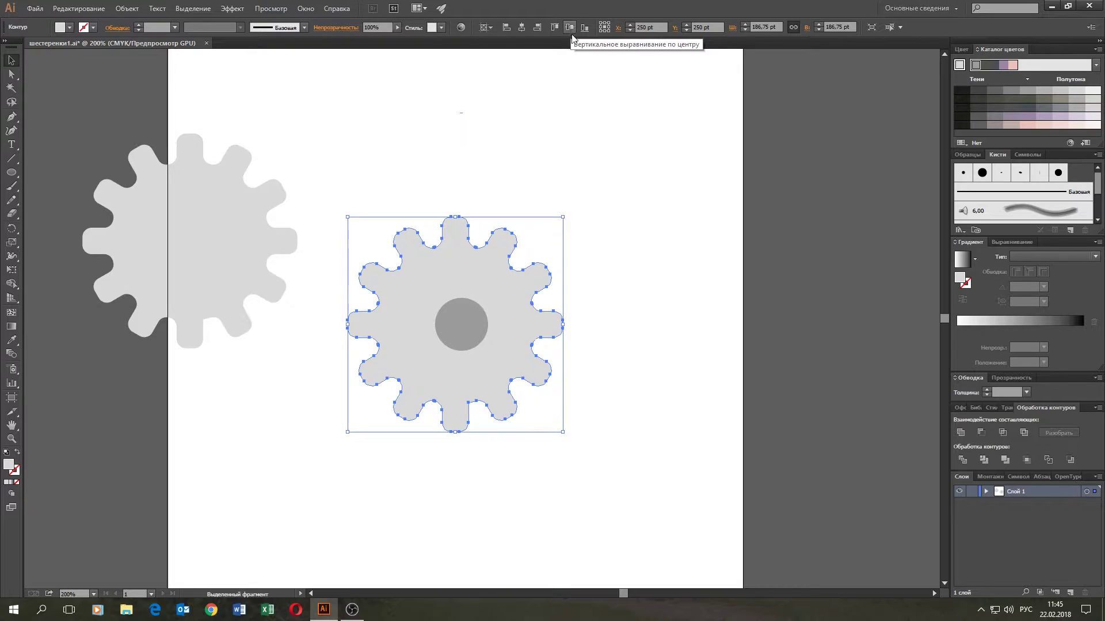
click(541, 172)
click(464, 316)
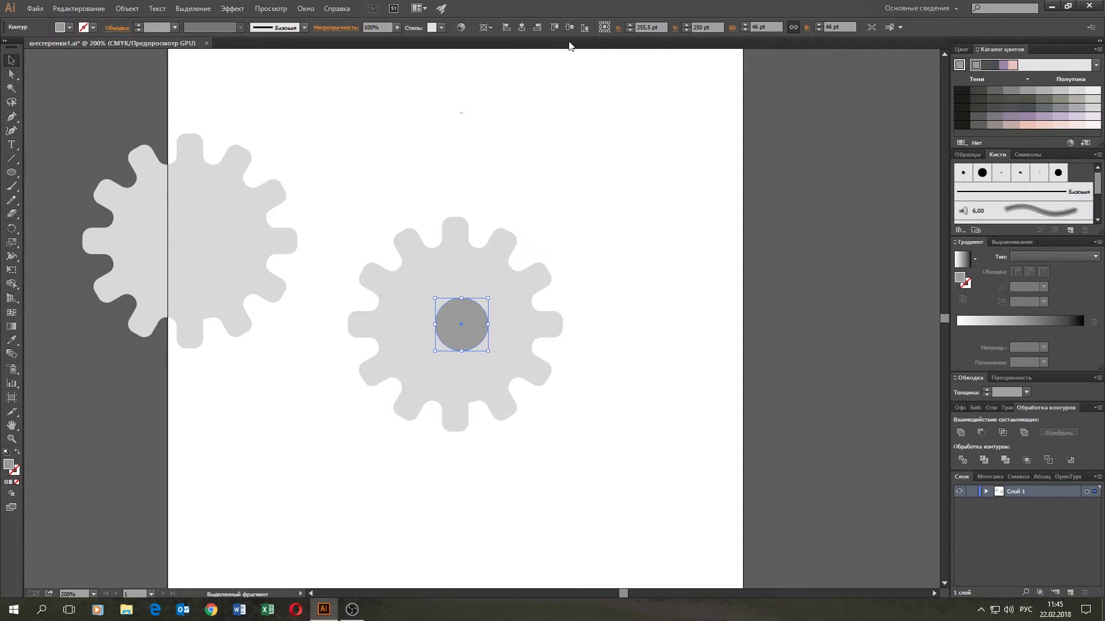
click(520, 29)
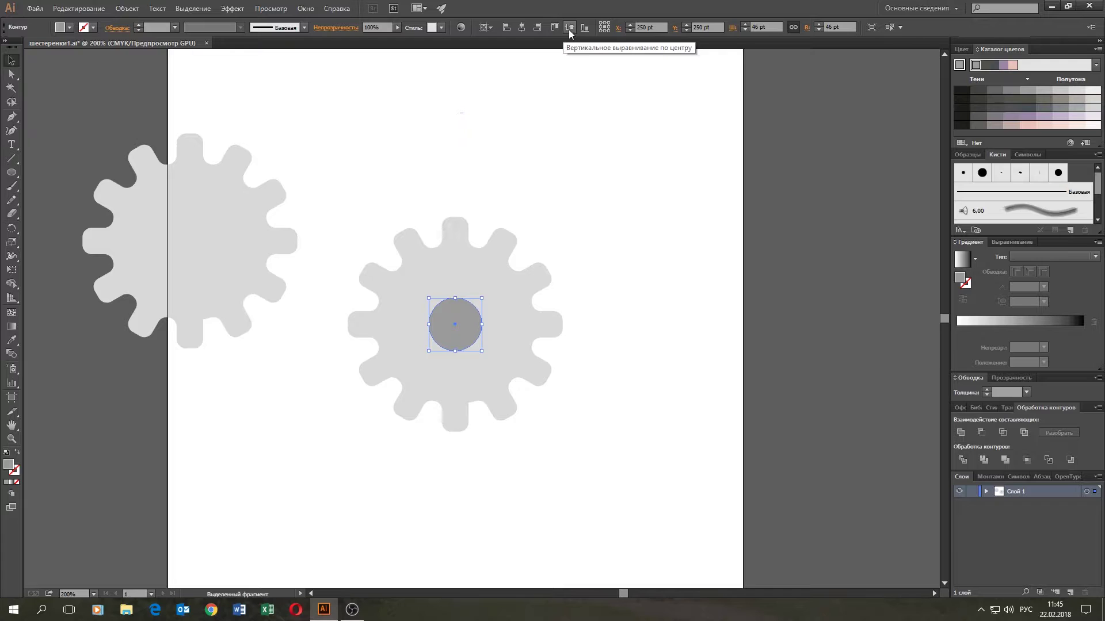
click(581, 162)
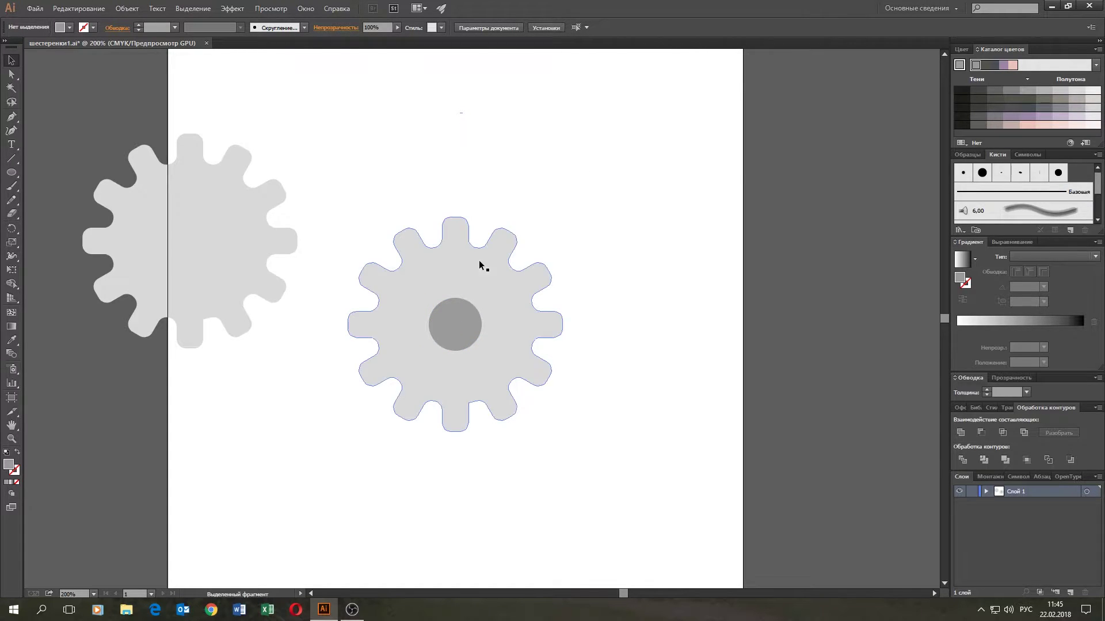
- Draw a 14.6 pt circle and centre it on the gear's centre line just above the hub
click(12, 173)
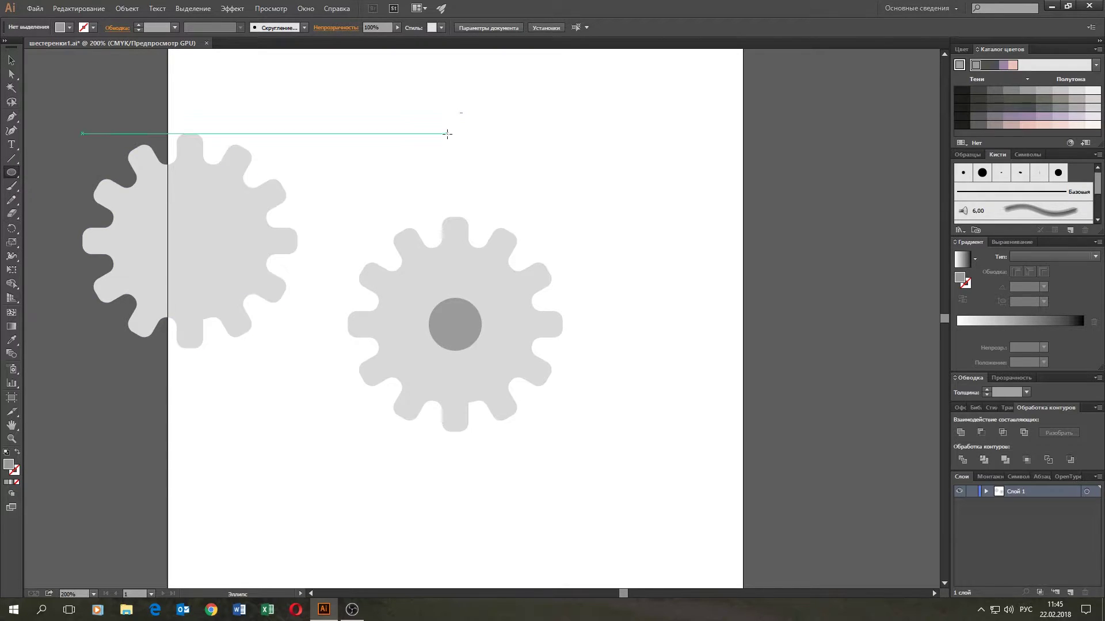
mouse_move(448, 134)
mouse_down()
mouse_move(480, 163)
mouse_move(474, 155)
mouse_up()
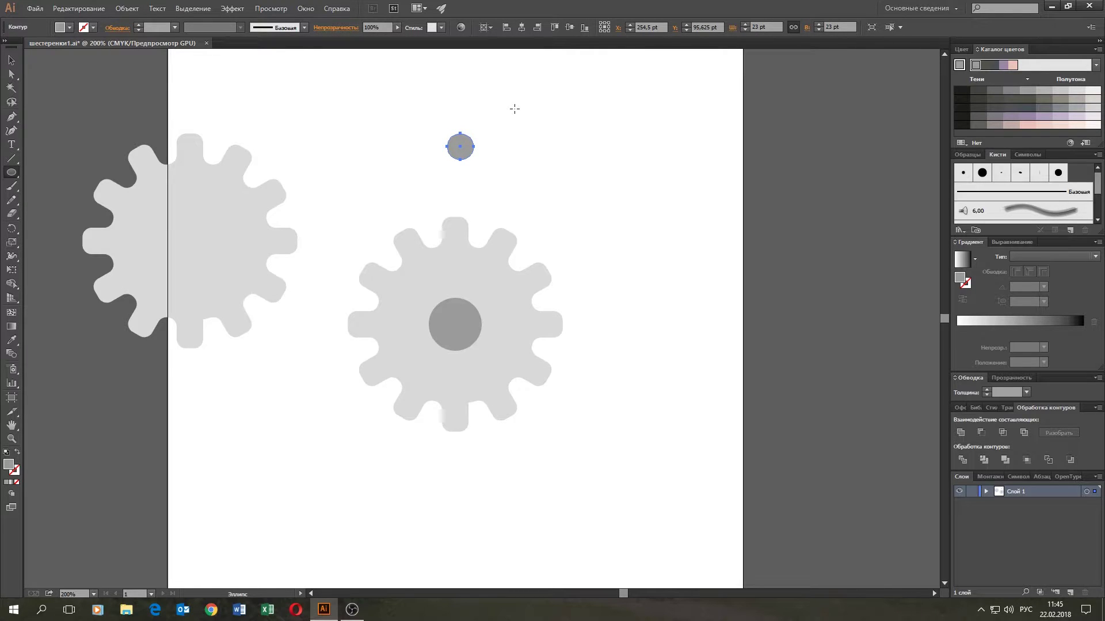
click(11, 60)
mouse_move(464, 145)
mouse_down()
mouse_move(450, 154)
mouse_move(465, 233)
mouse_up()
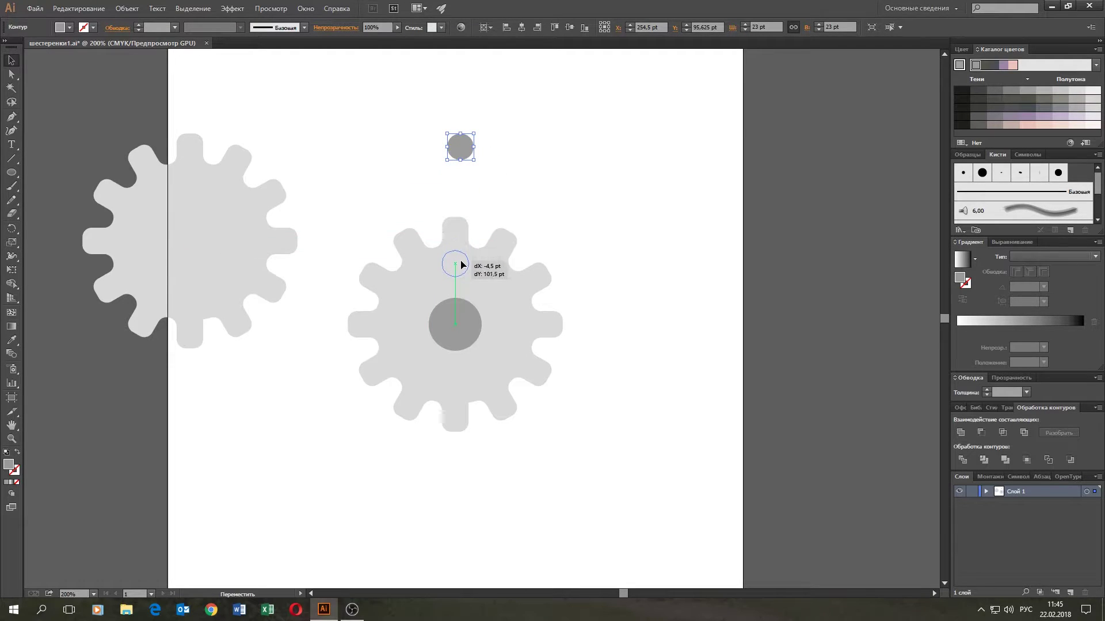
drag(462, 253, 460, 268)
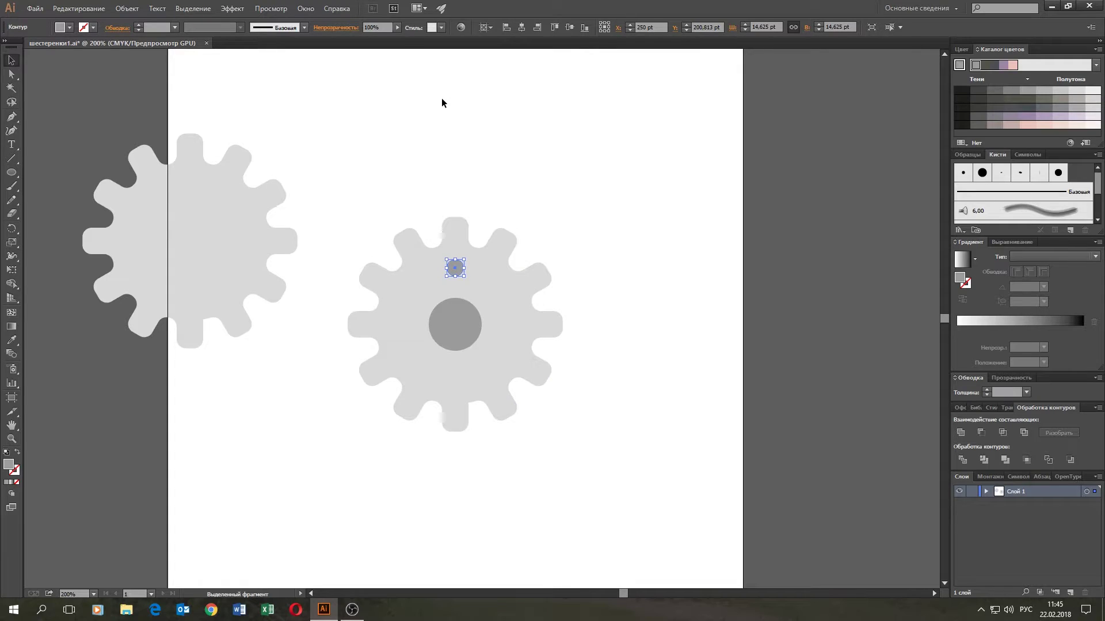
click(523, 28)
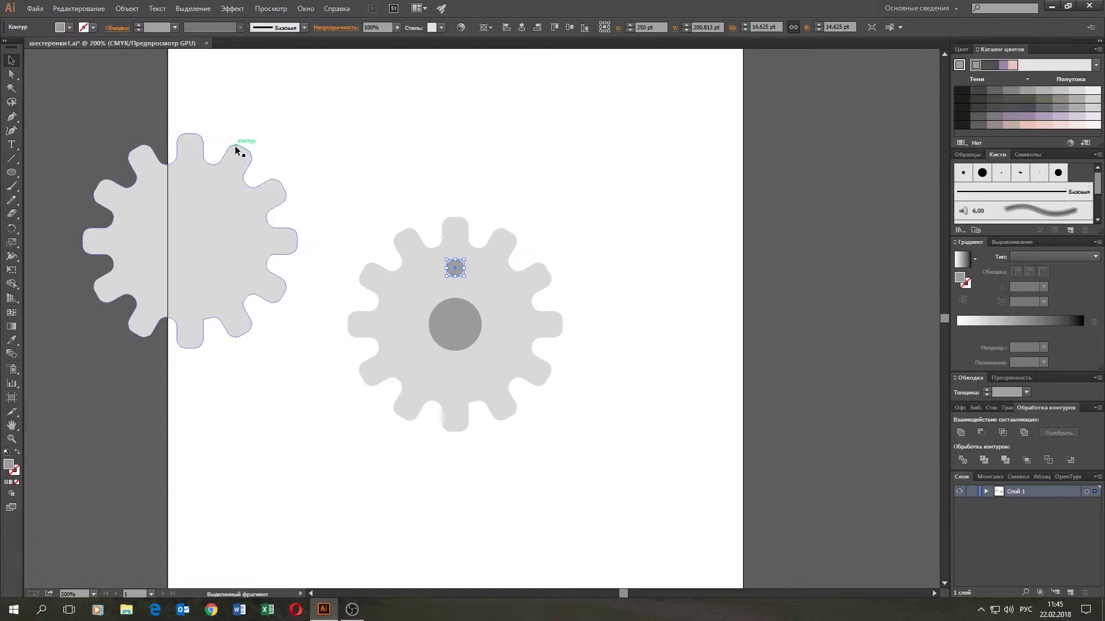
click(10, 229)
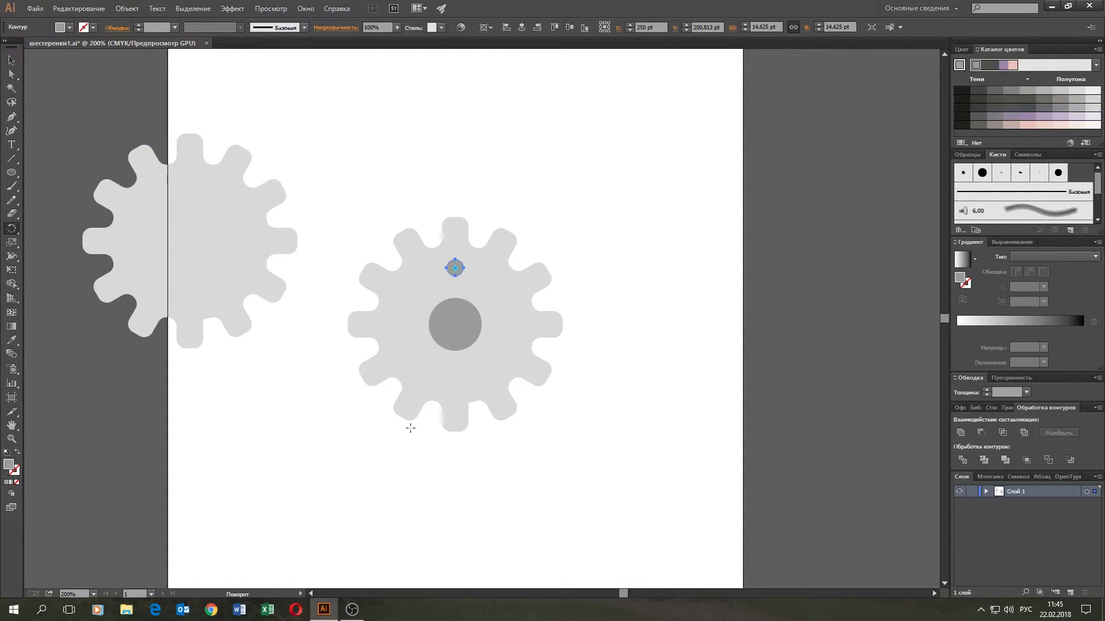
- Rotate the small circle 15° around the gear's centre
alt+click(454, 325)
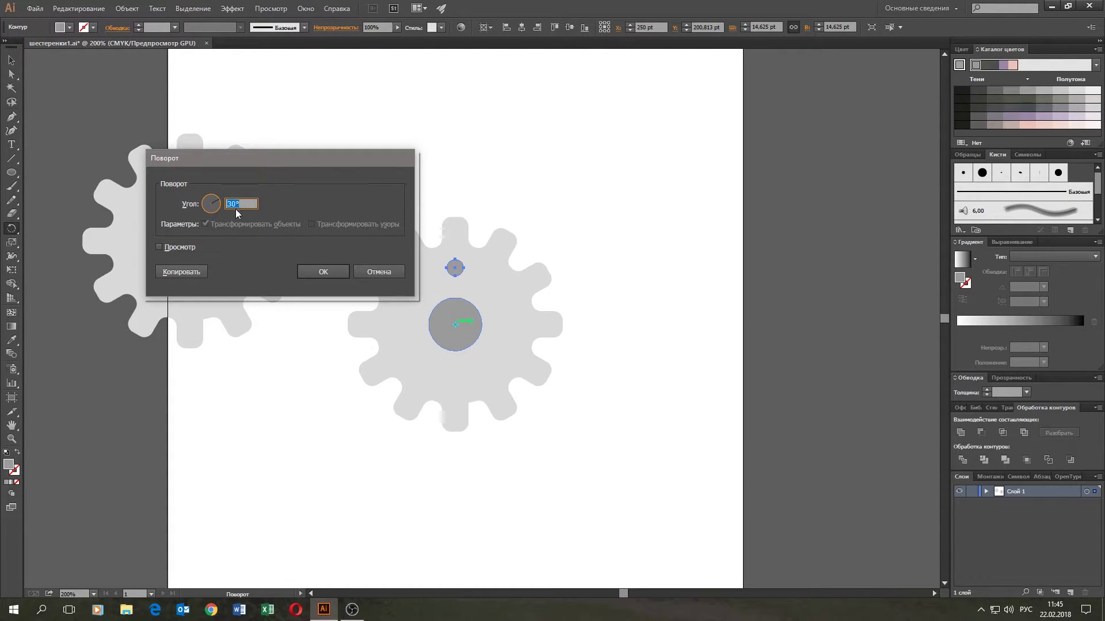
text(15)
click(310, 273)
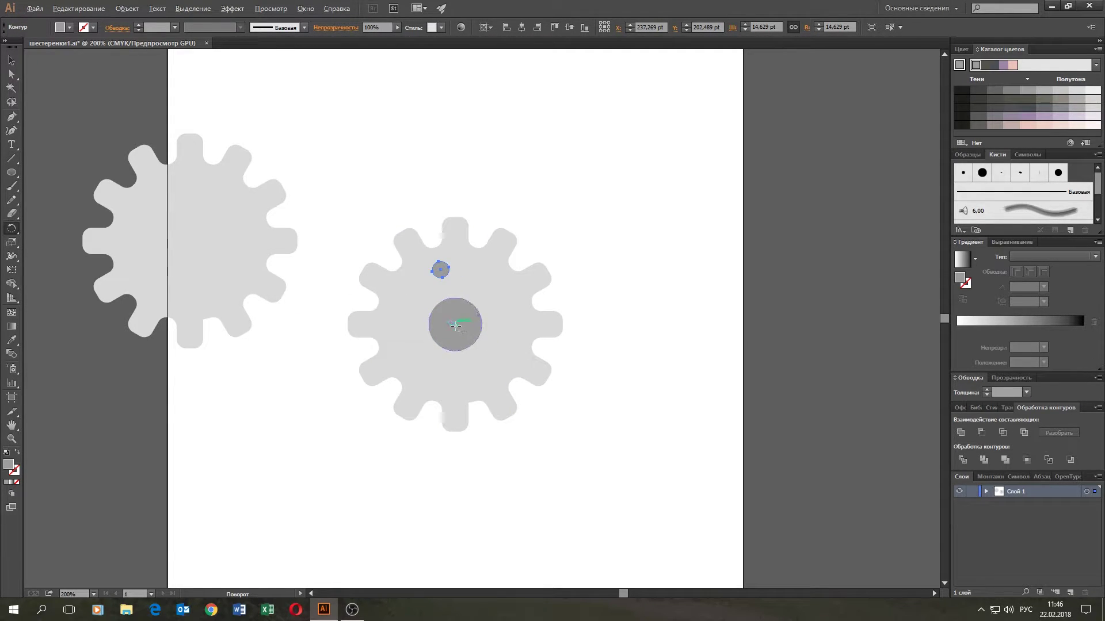
- Copy the small circle every 60° around the hub to make six circles
alt+click(455, 326)
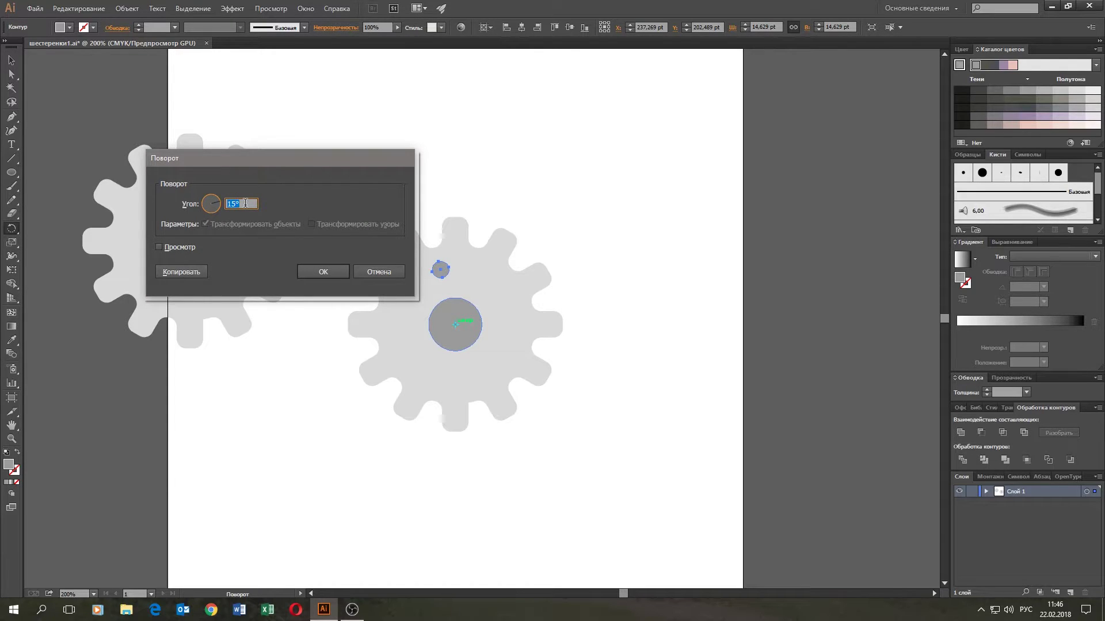
text(60)
click(180, 272)
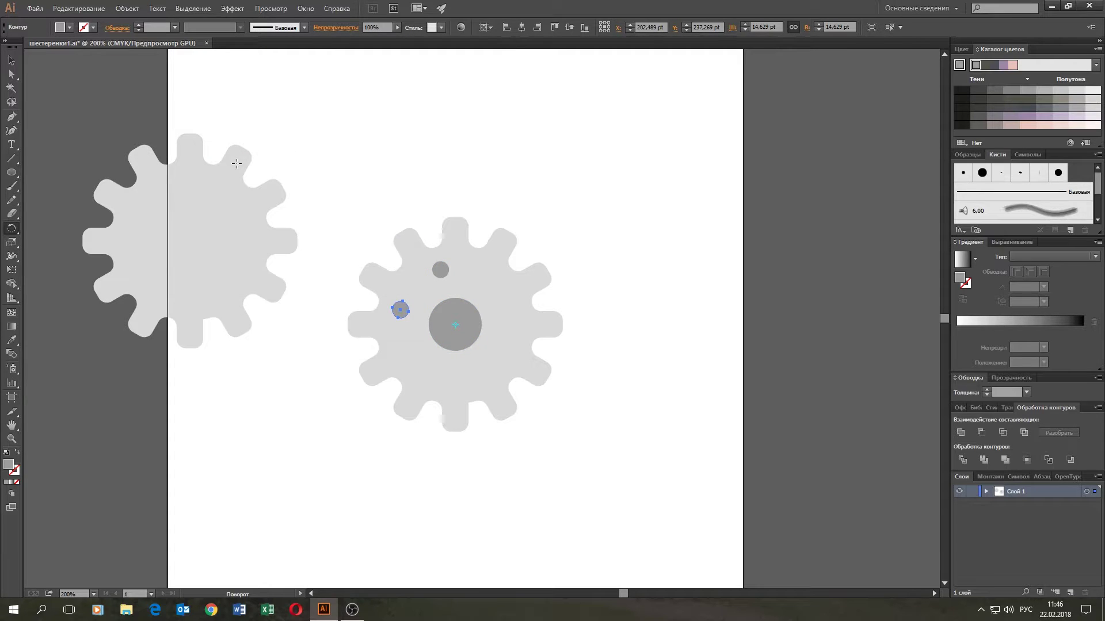
key(ctrl+d)
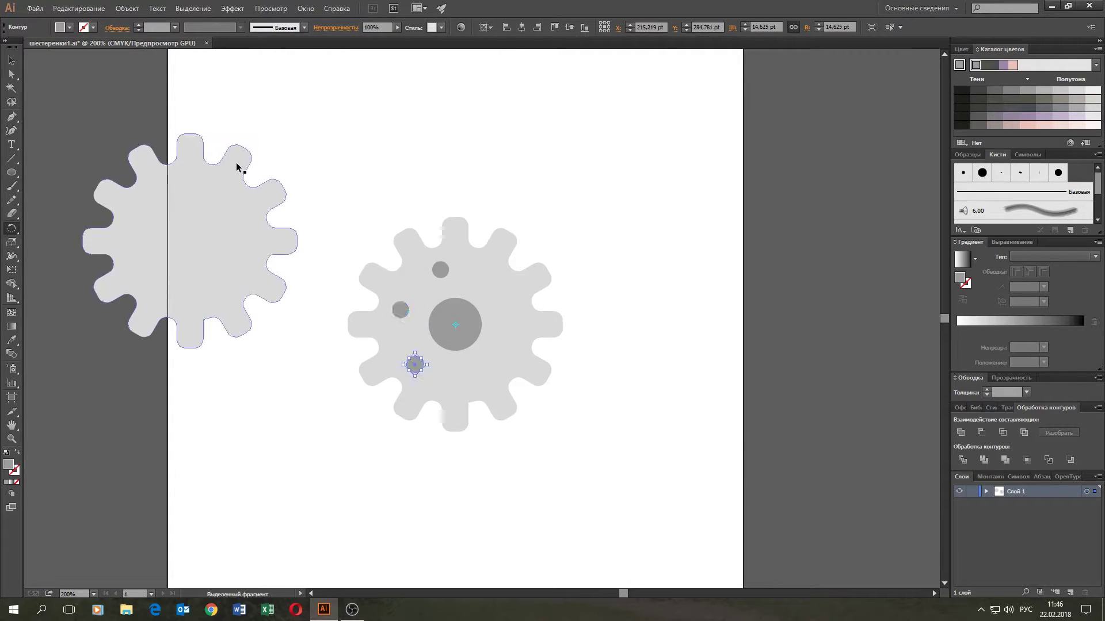
key(ctrl+d)
key(ctrl+d)
key(ctrl+d)
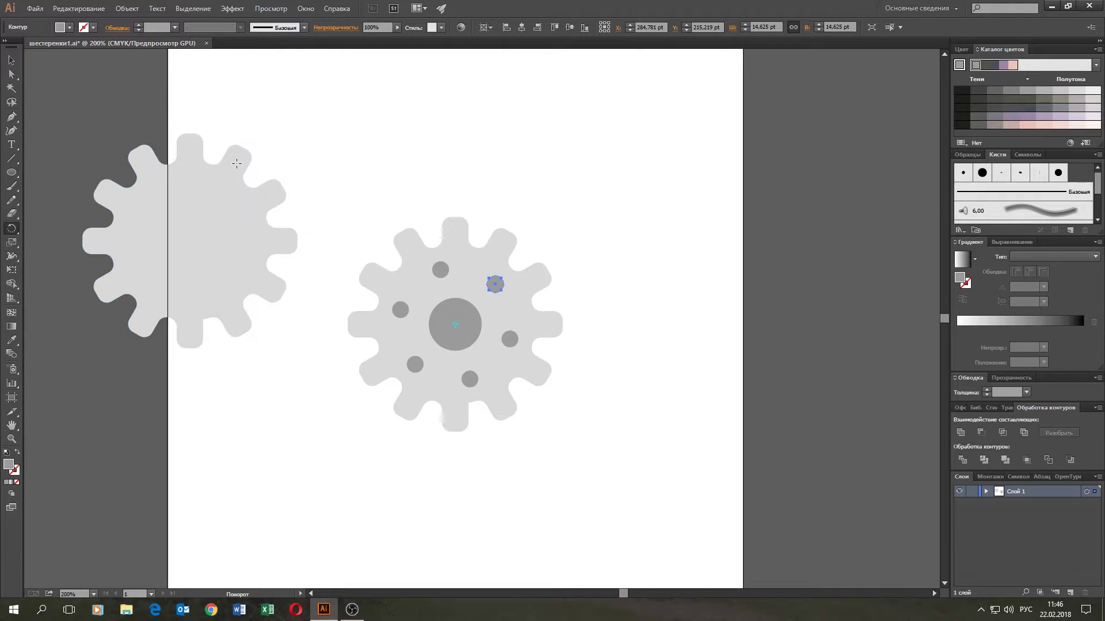
click(12, 60)
click(363, 183)
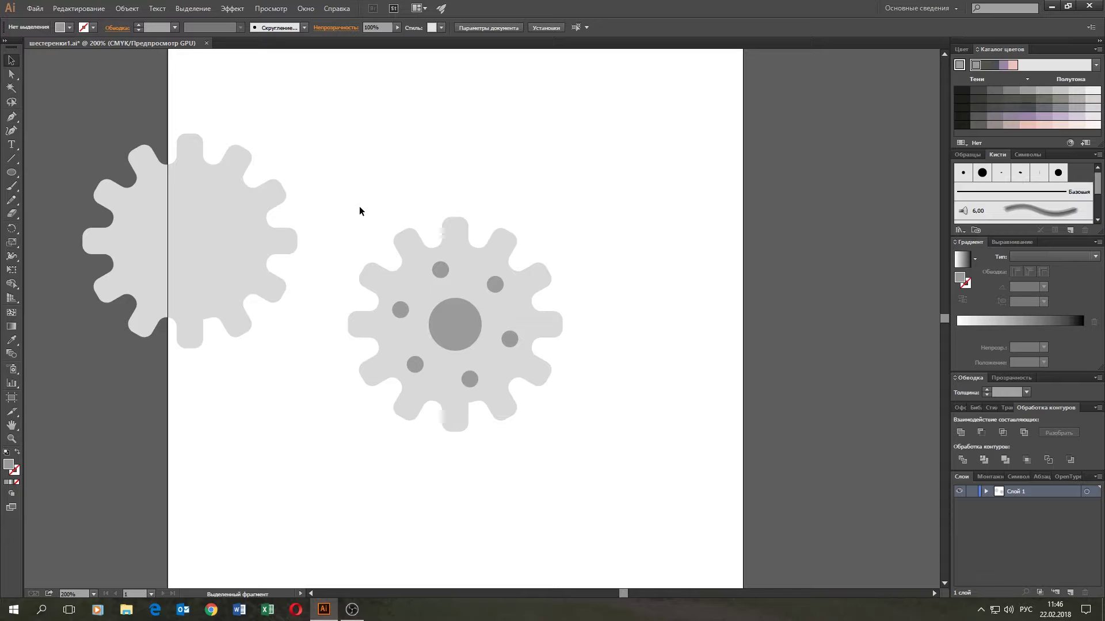
- Divide the gear along its circles with Pathfinder and ungroup the pieces
drag(359, 211, 585, 460)
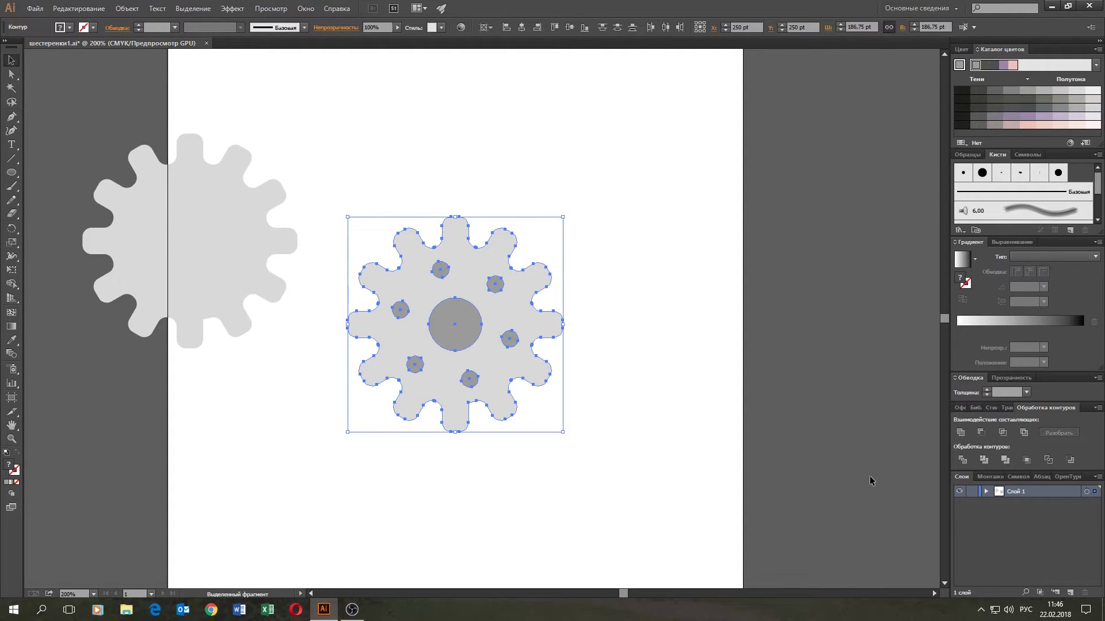
click(967, 462)
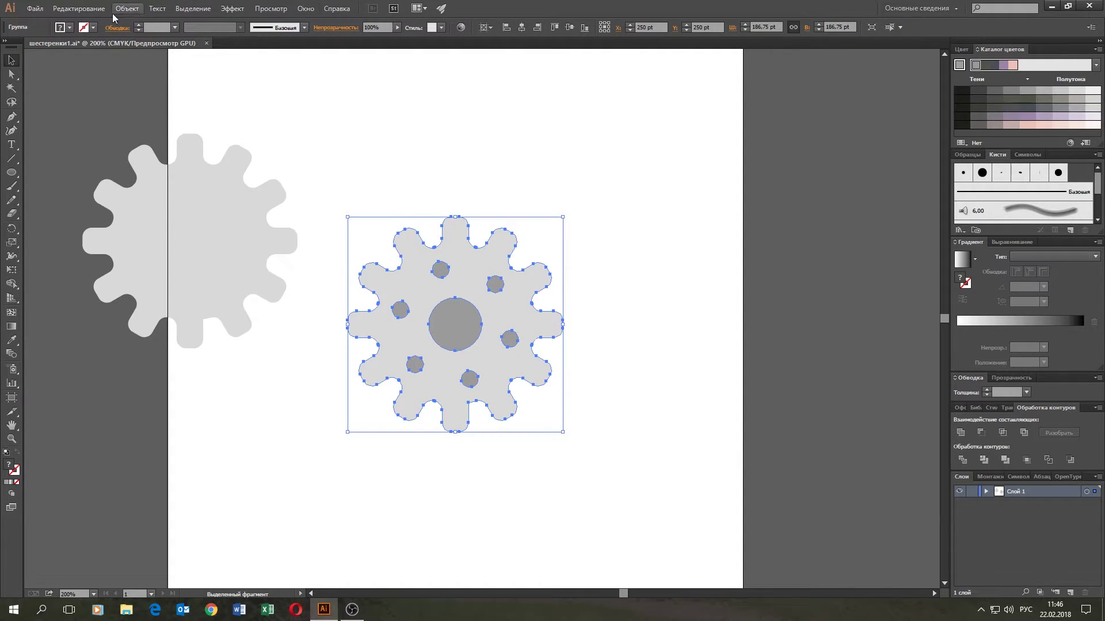
click(127, 8)
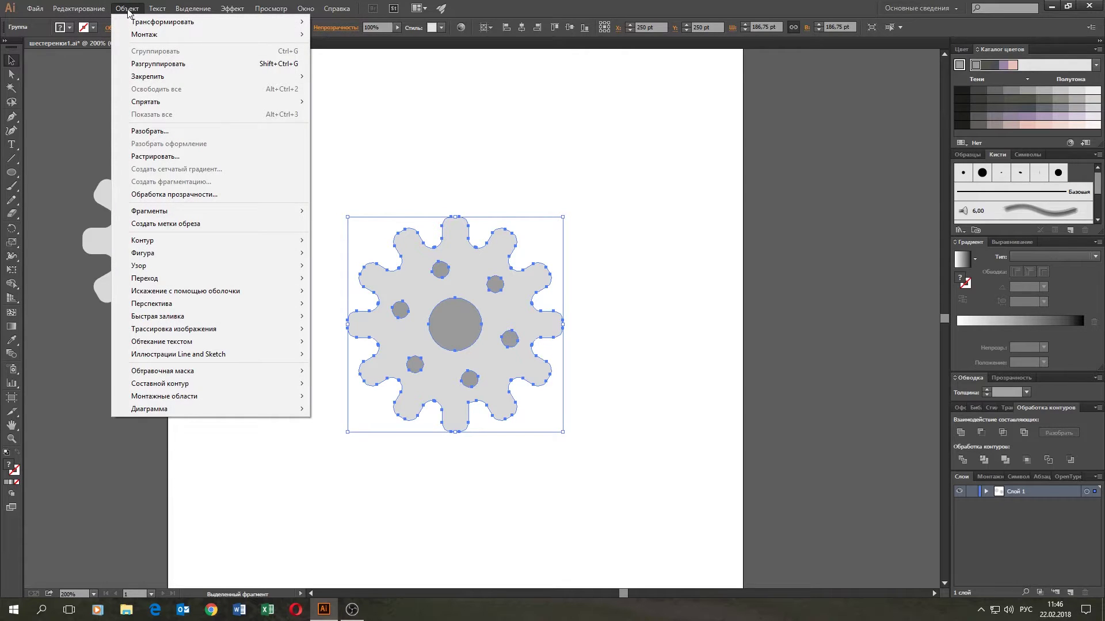
click(151, 64)
click(412, 112)
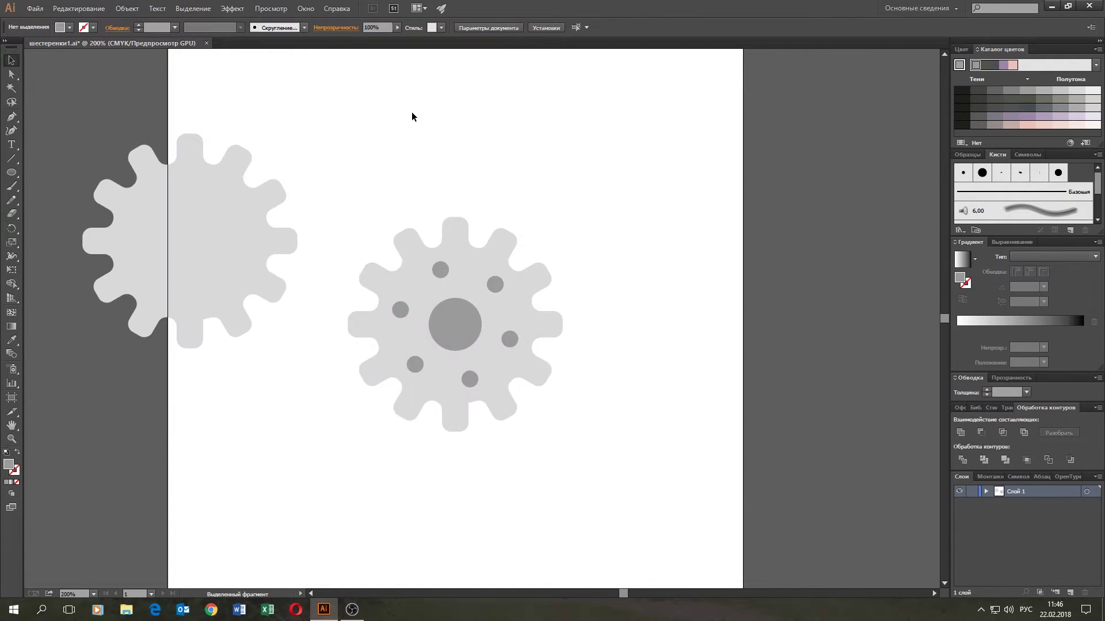
- Delete all seven grey dots from the gear, leaving the hub and six holes
click(457, 322)
key(Delete)
click(493, 286)
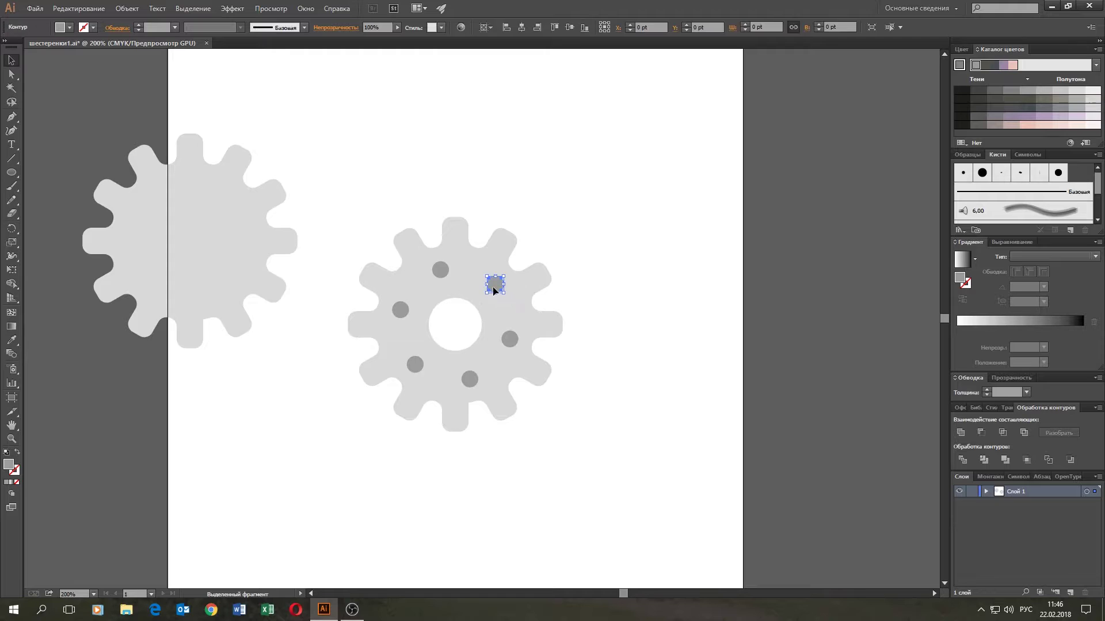
key(Delete)
click(440, 269)
key(Delete)
click(403, 306)
key(Delete)
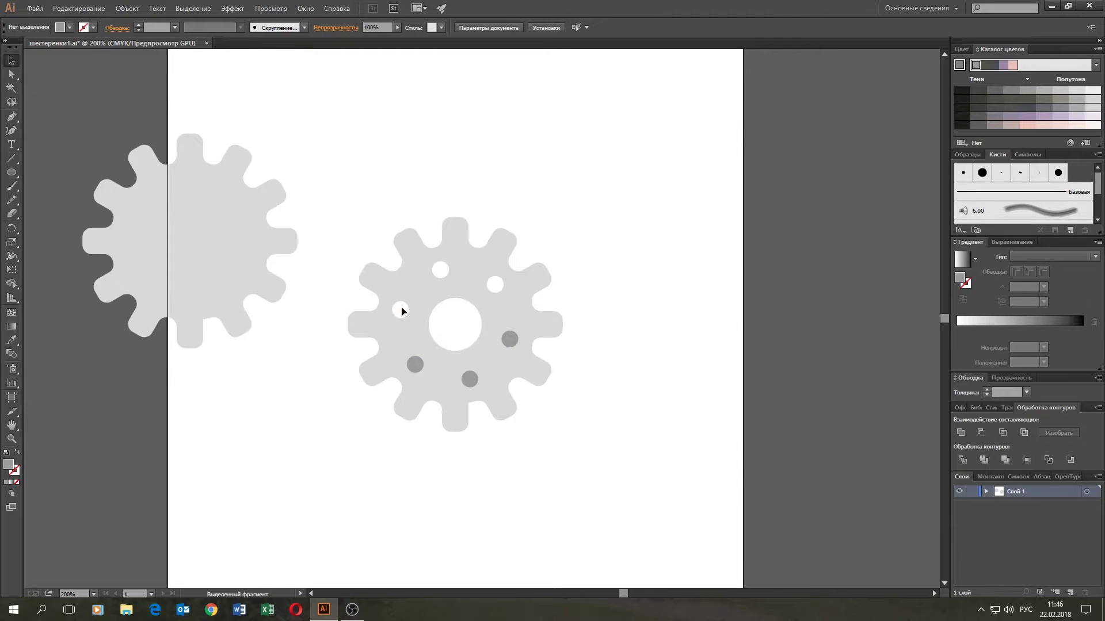
click(413, 363)
key(Delete)
click(469, 379)
key(Delete)
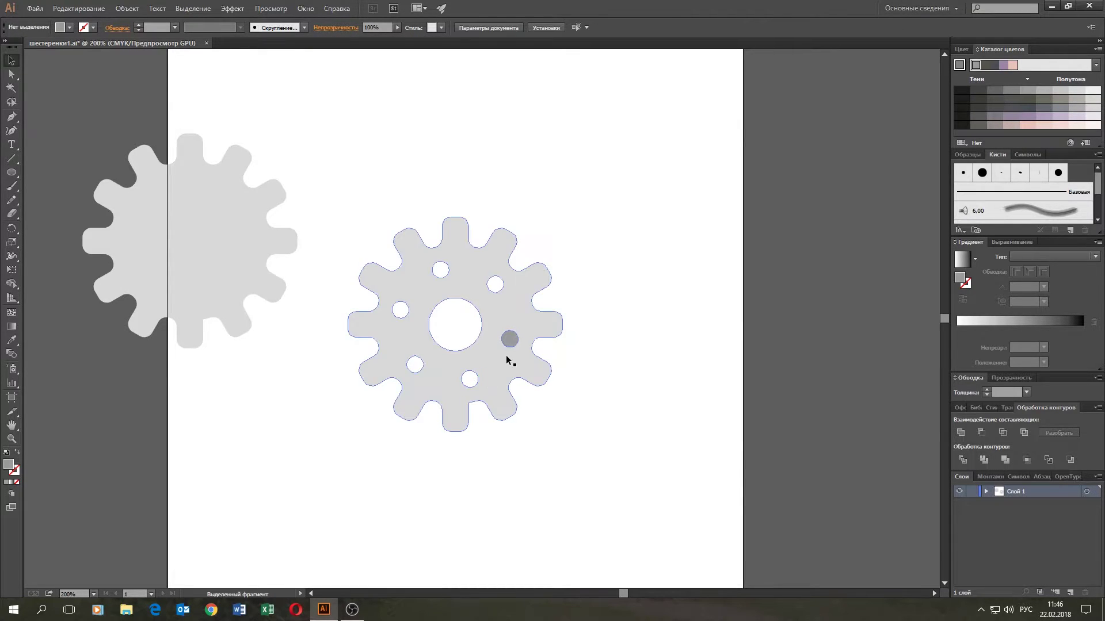
click(509, 339)
key(Delete)
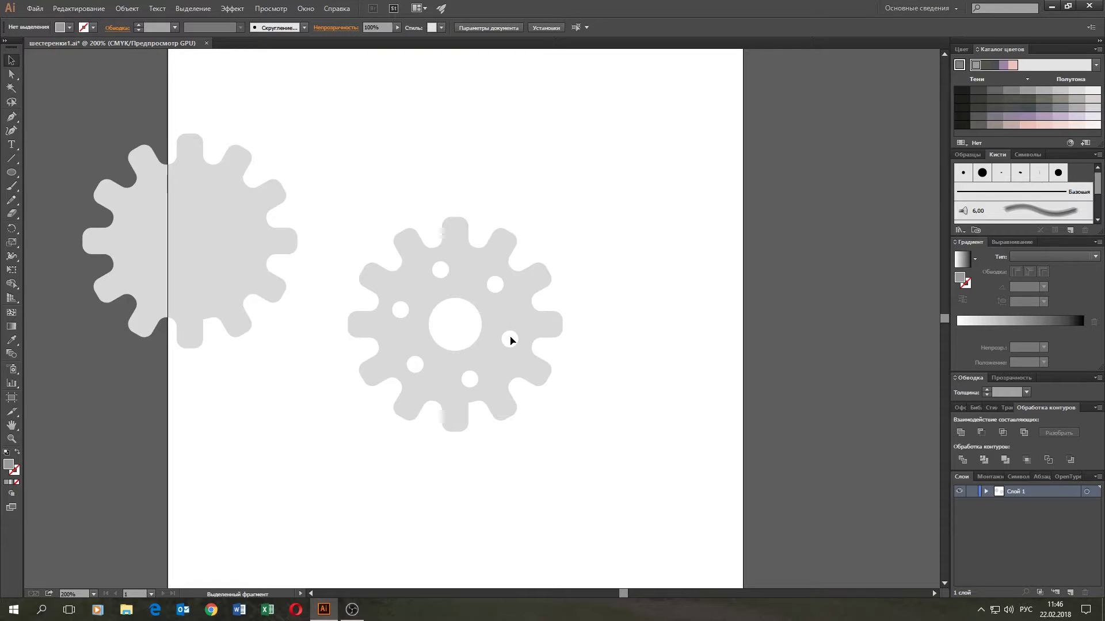
- Move the holed gear to the lower left and centre the plain gear on the artboard
drag(477, 286, 225, 448)
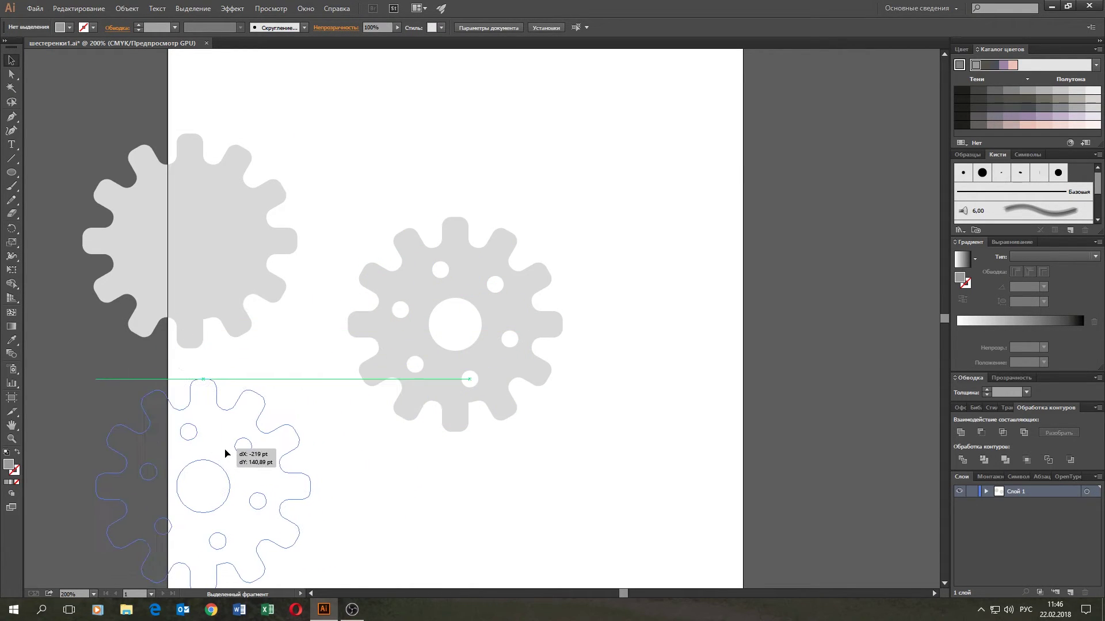
click(237, 226)
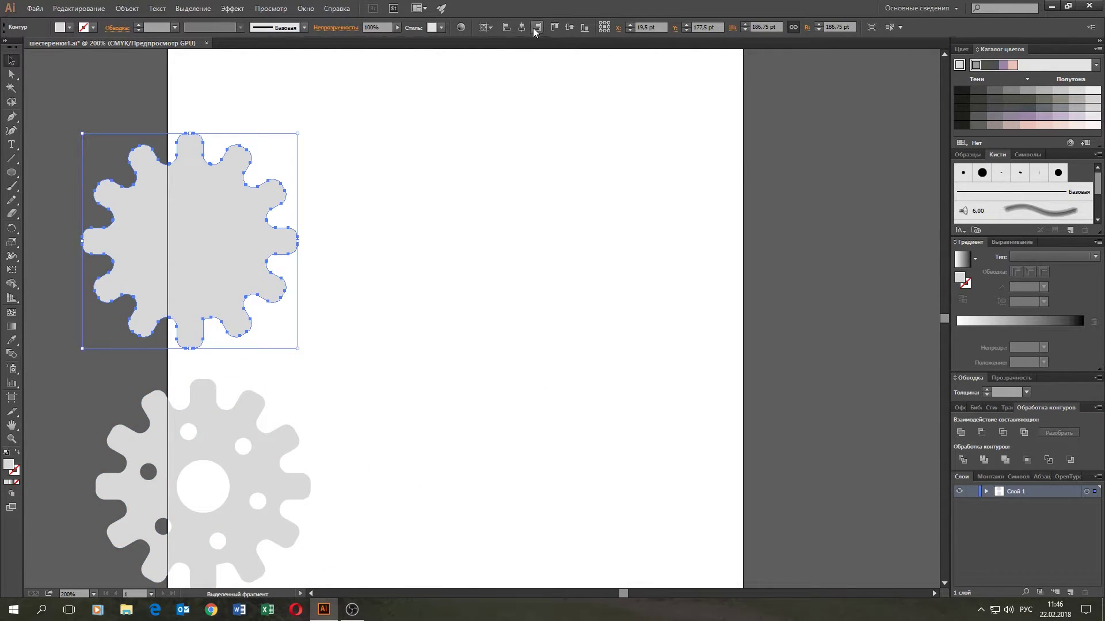
click(522, 27)
click(569, 27)
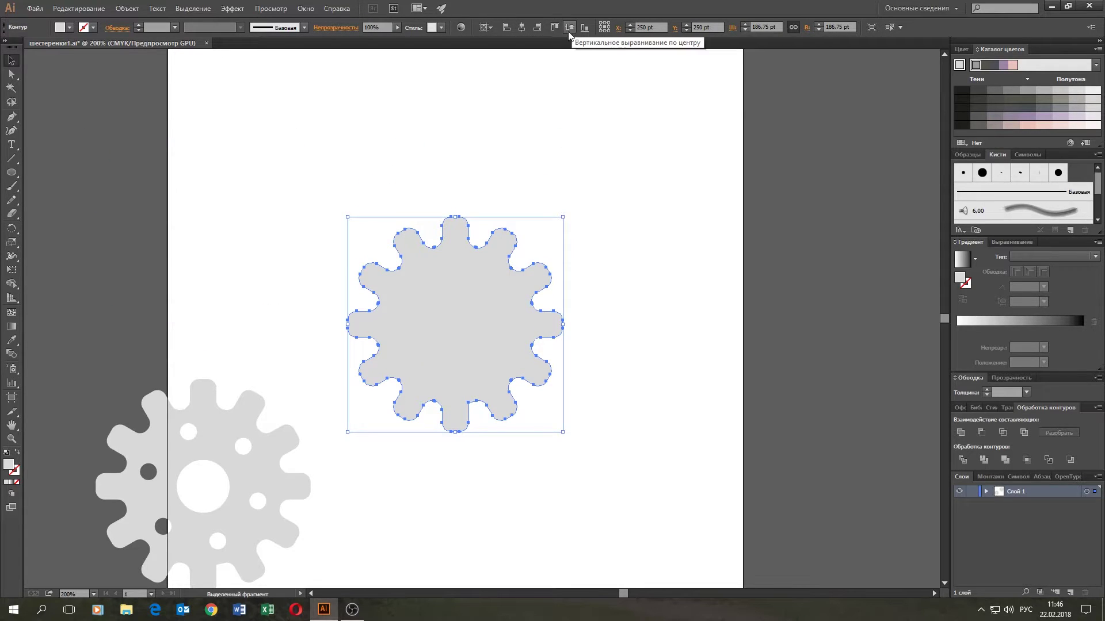
click(115, 139)
- Draw a small tall rectangle and round all four corners into a pill shape
drag(14, 172, 57, 170)
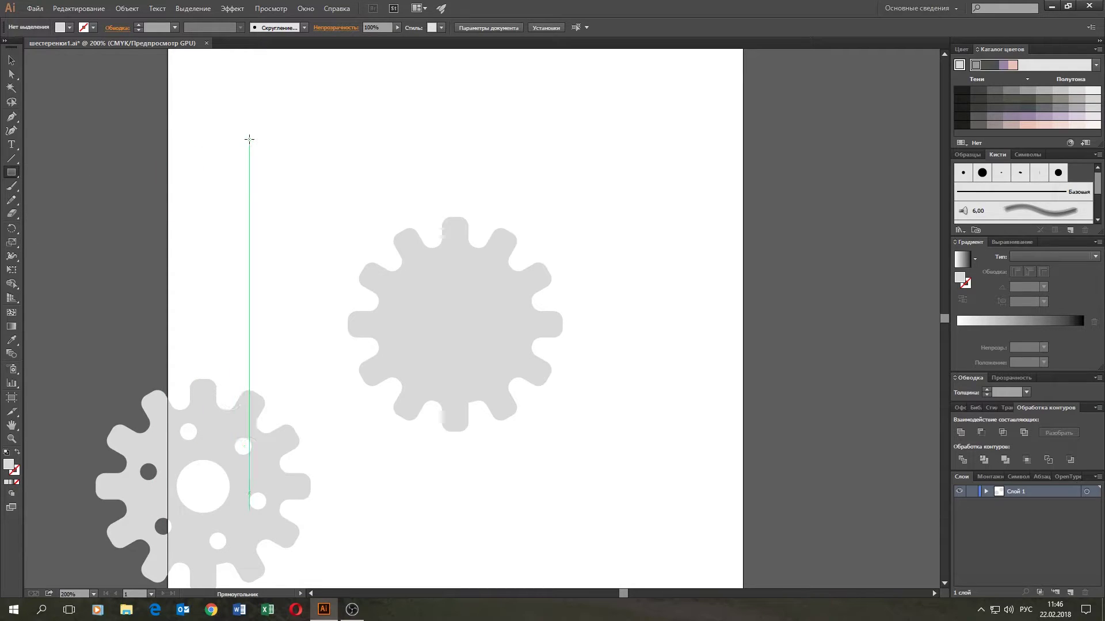
drag(249, 138, 277, 214)
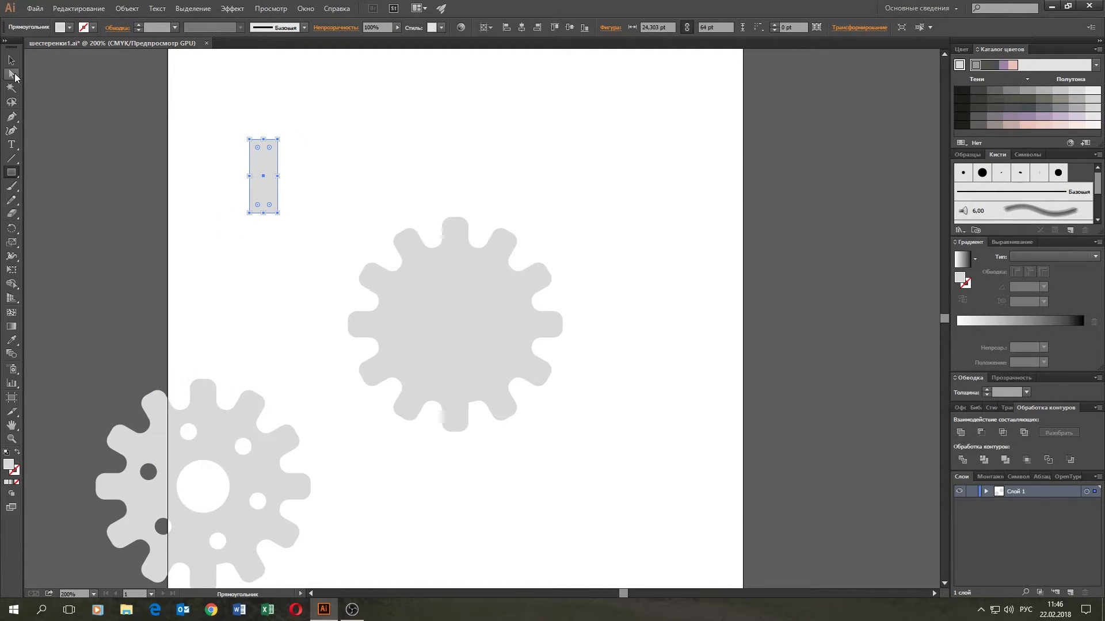
click(14, 76)
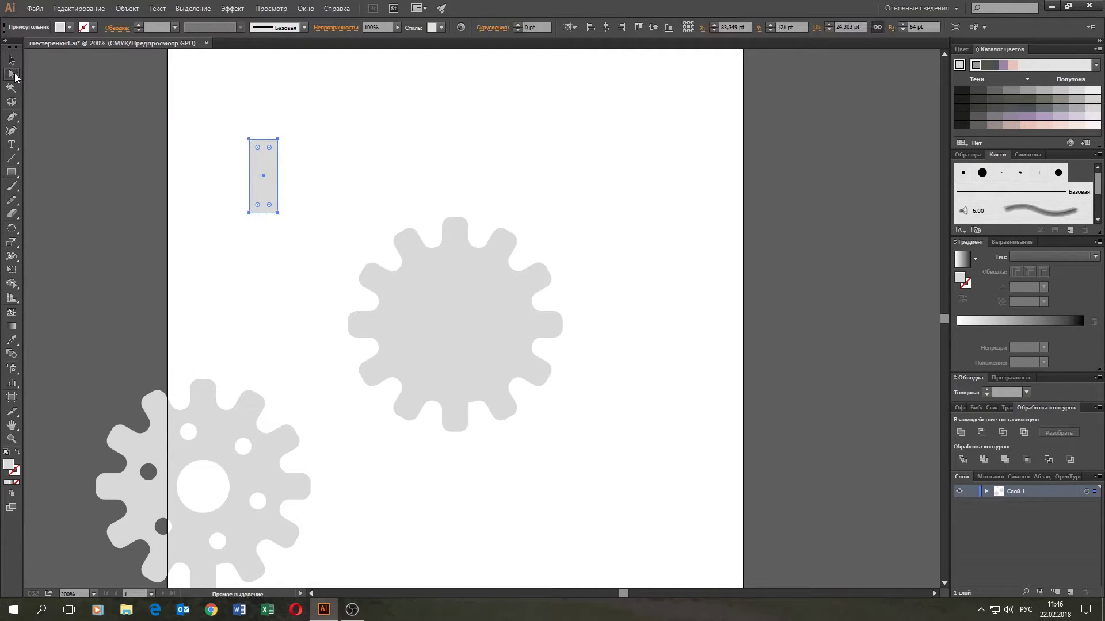
click(259, 119)
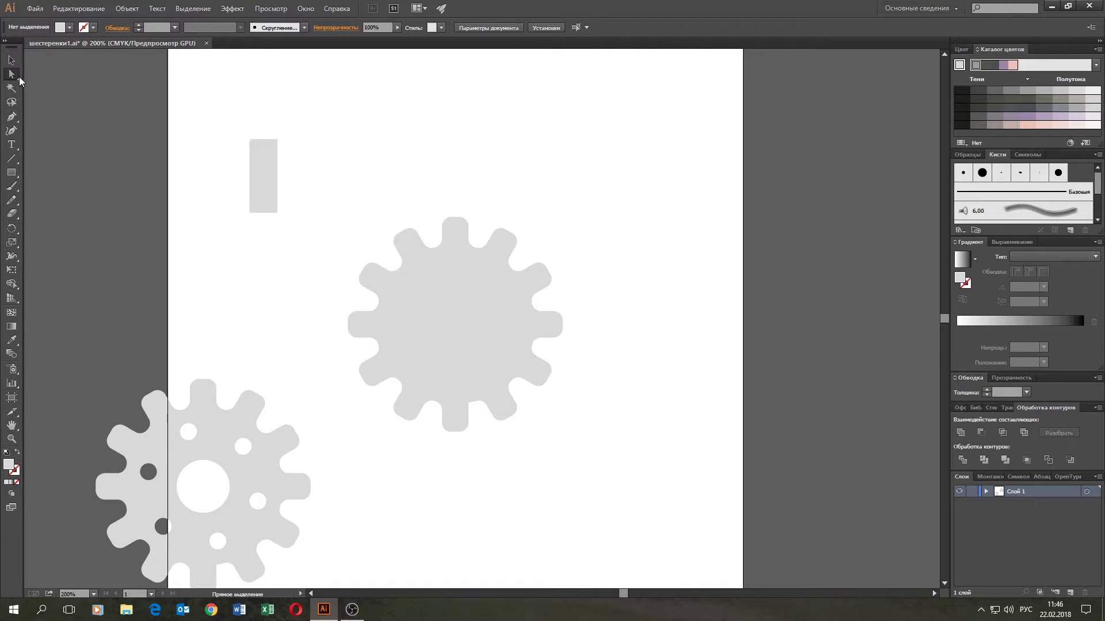
click(249, 139)
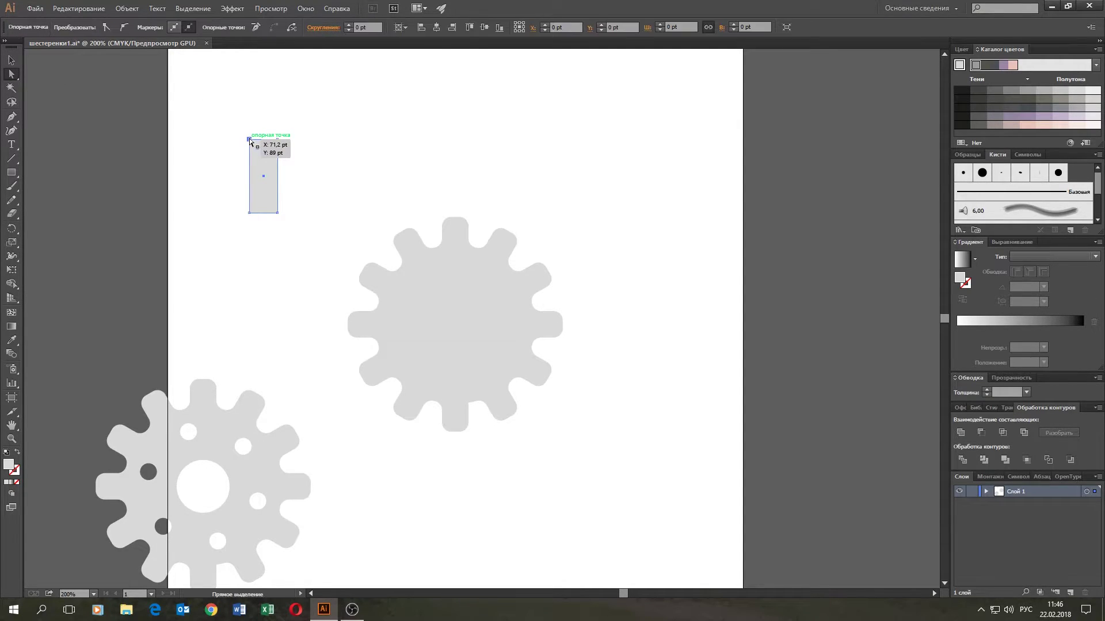
shift+click(278, 139)
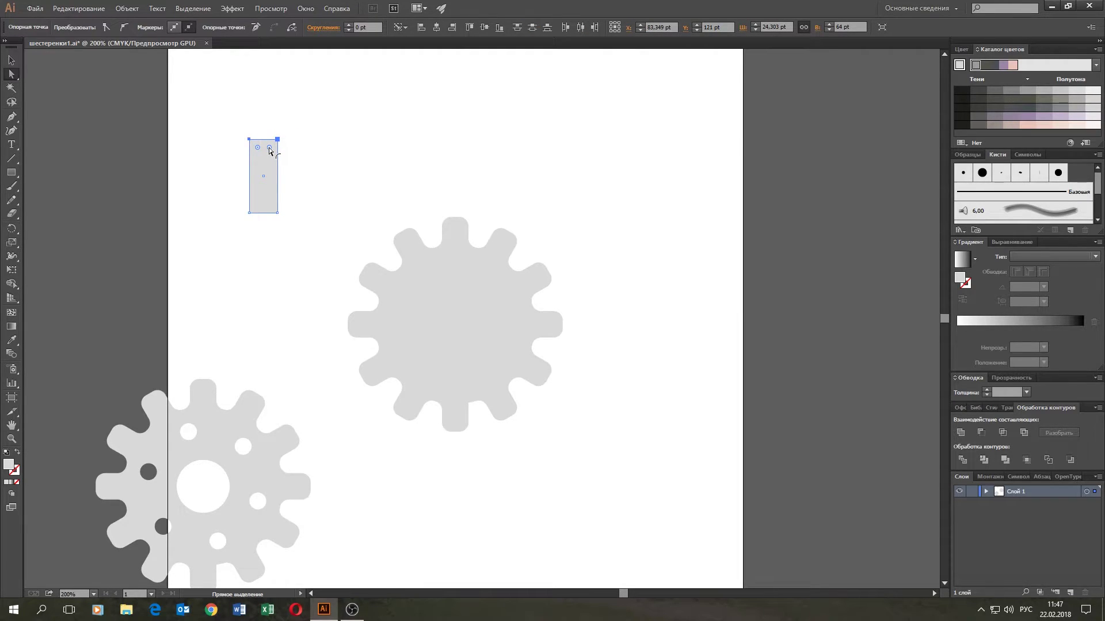
drag(270, 151, 269, 151)
drag(252, 208, 275, 221)
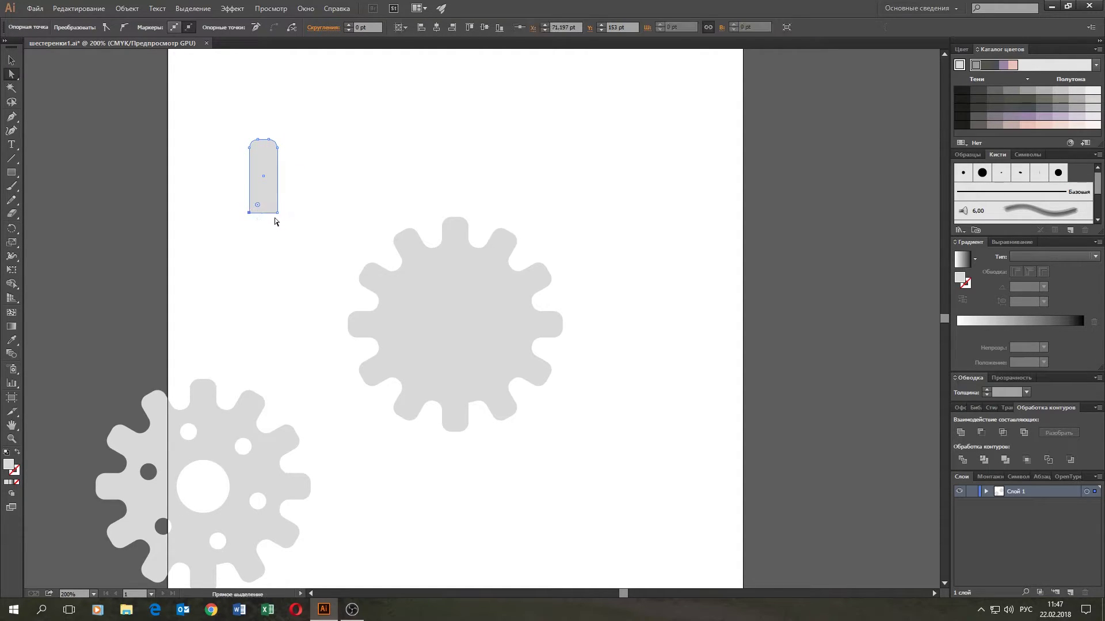
shift+click(276, 213)
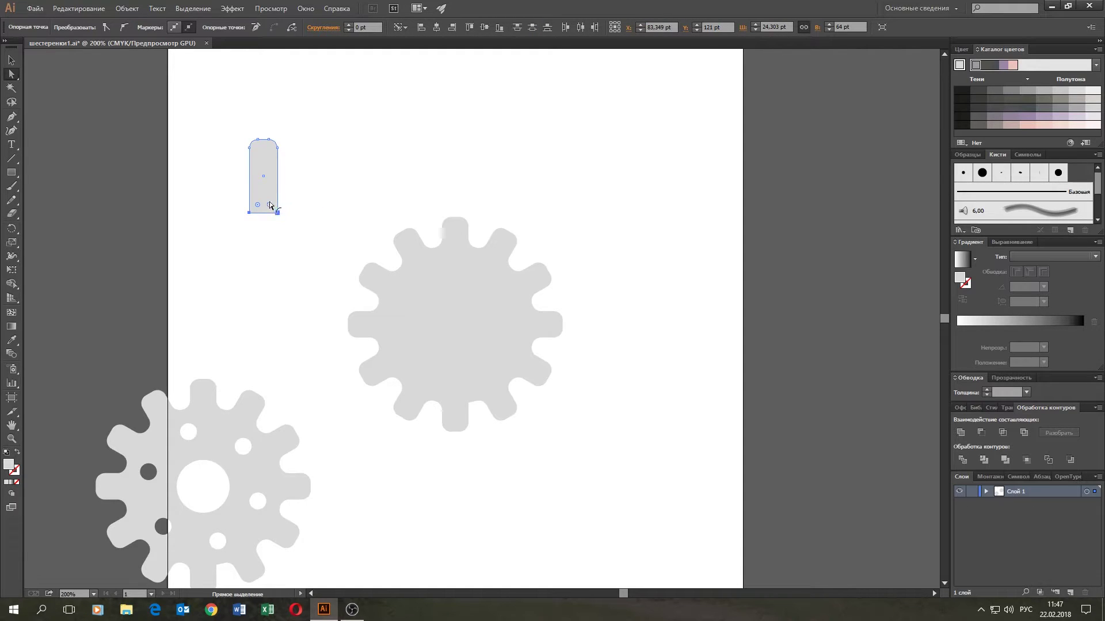
drag(269, 204, 270, 204)
- Zoom in and pull the small rectangle's bottom anchors inward so it tapers toward the bottom
click(232, 219)
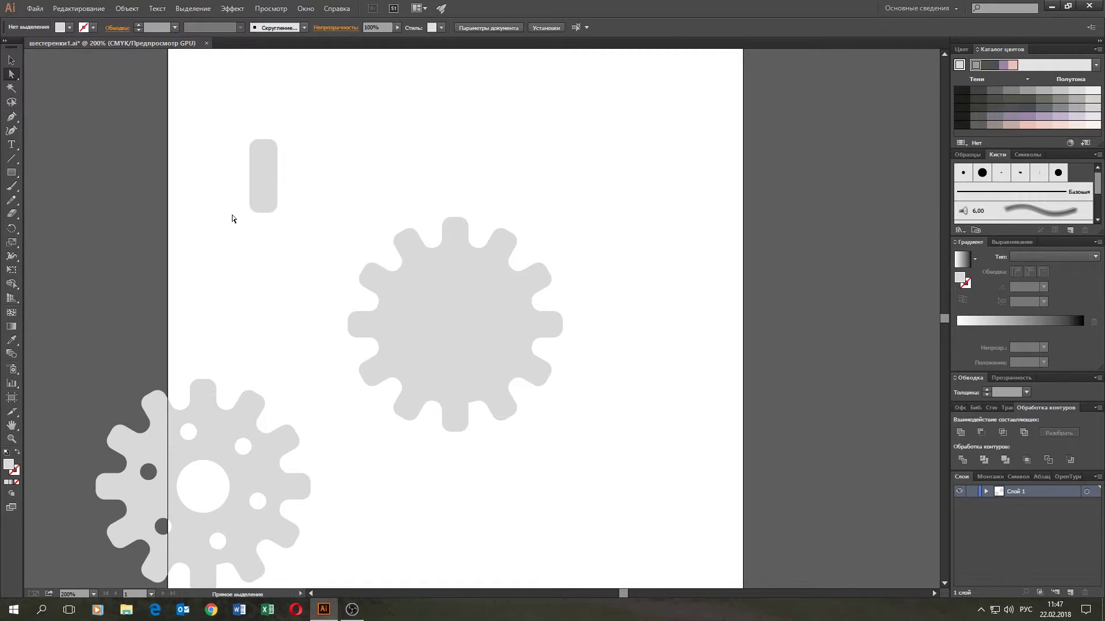
scroll(250, 195, up, 2)
scroll(250, 195, up, 3)
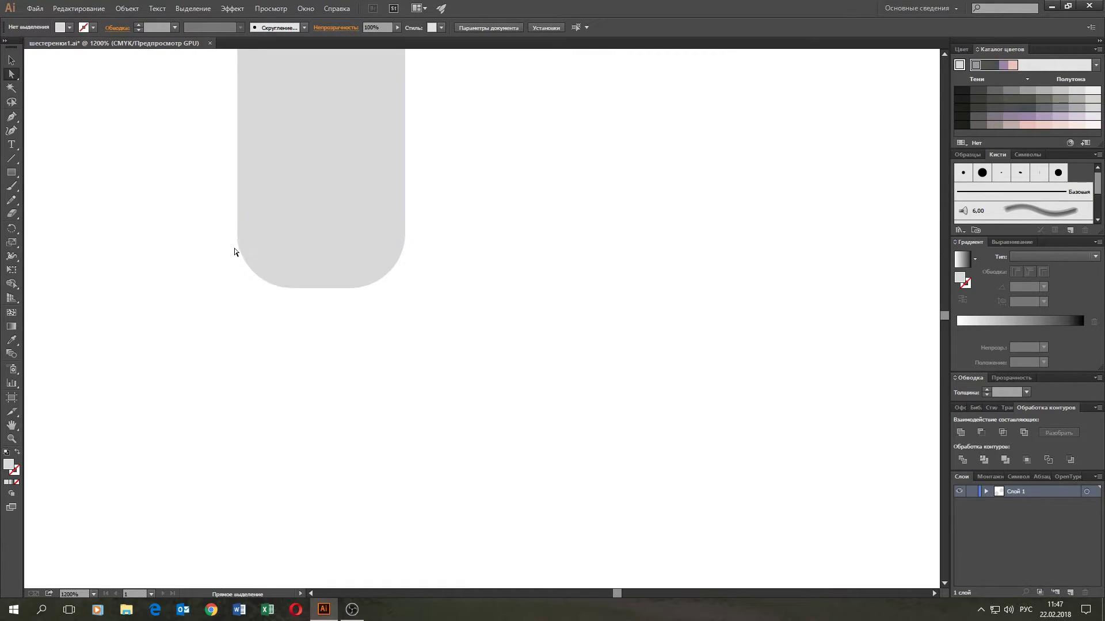
click(238, 234)
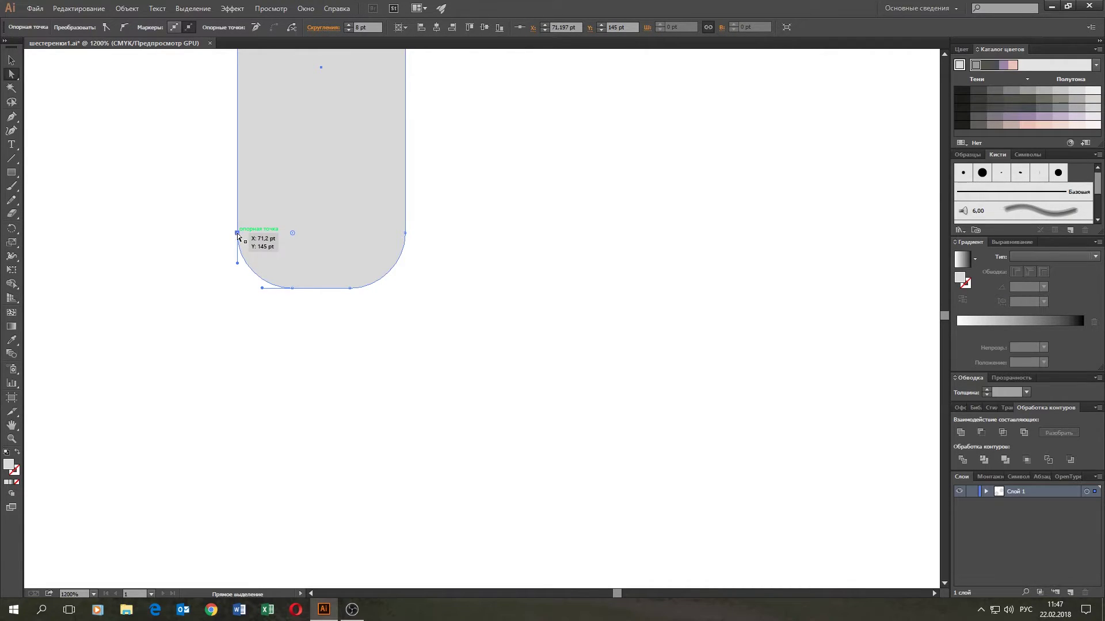
drag(238, 235, 292, 287)
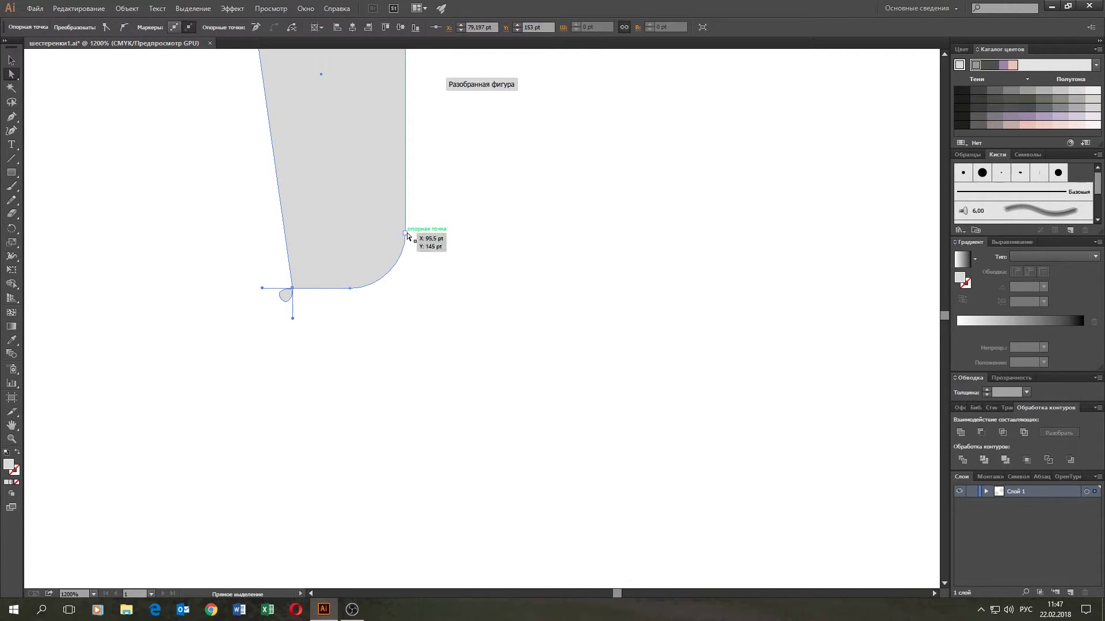
mouse_move(406, 233)
mouse_down()
mouse_move(352, 290)
mouse_move(337, 241)
mouse_up()
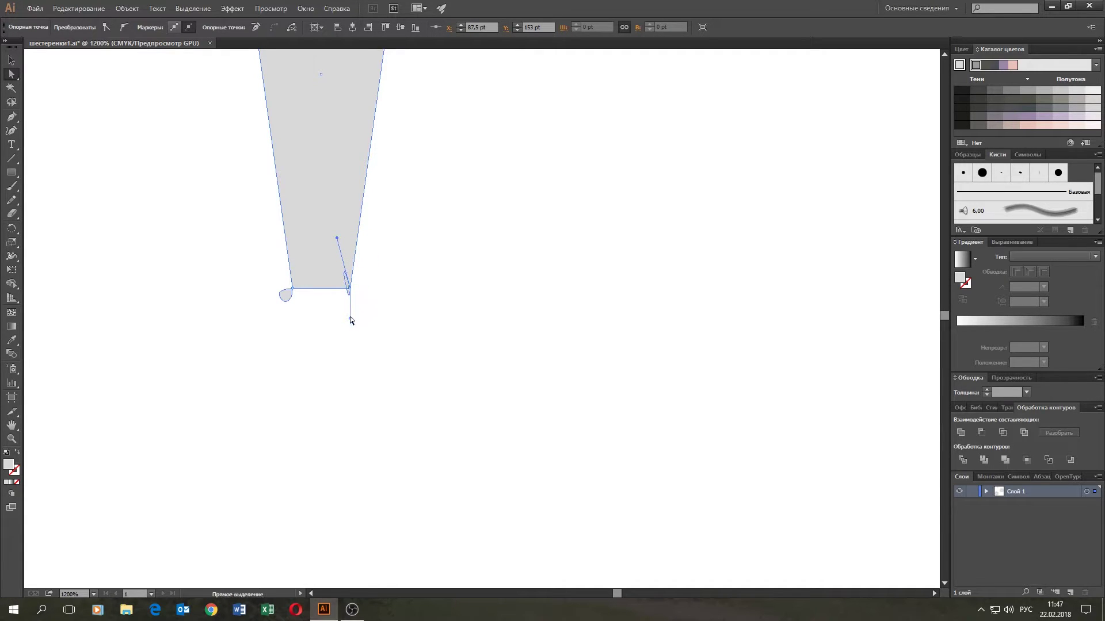
drag(350, 319, 321, 239)
click(293, 288)
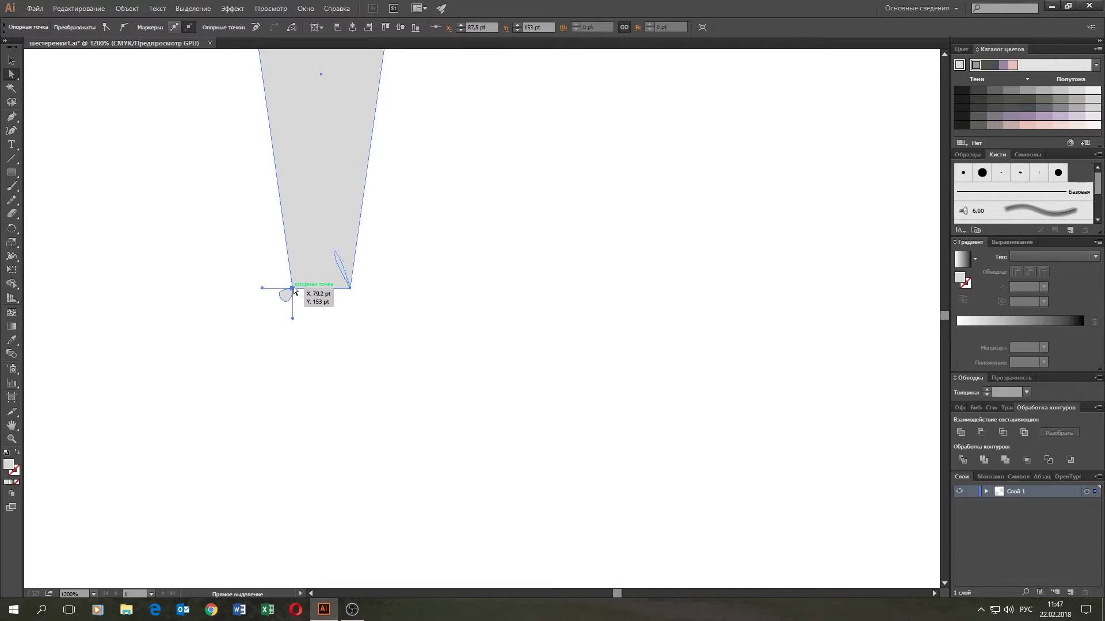
mouse_move(294, 315)
mouse_down()
mouse_move(322, 258)
mouse_move(311, 248)
mouse_up()
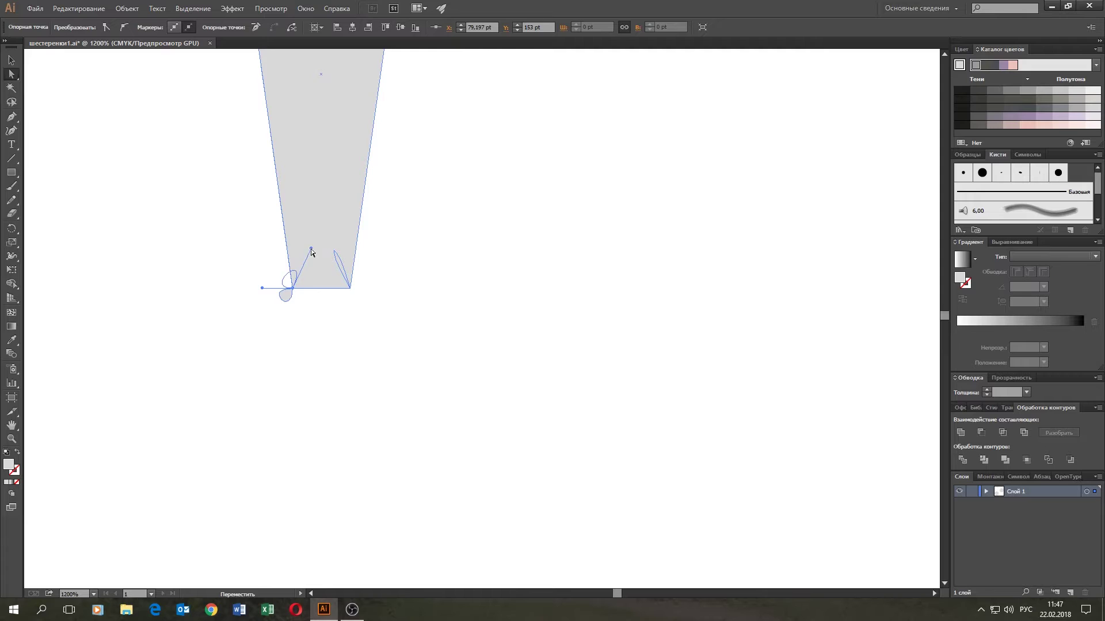
drag(263, 290, 329, 262)
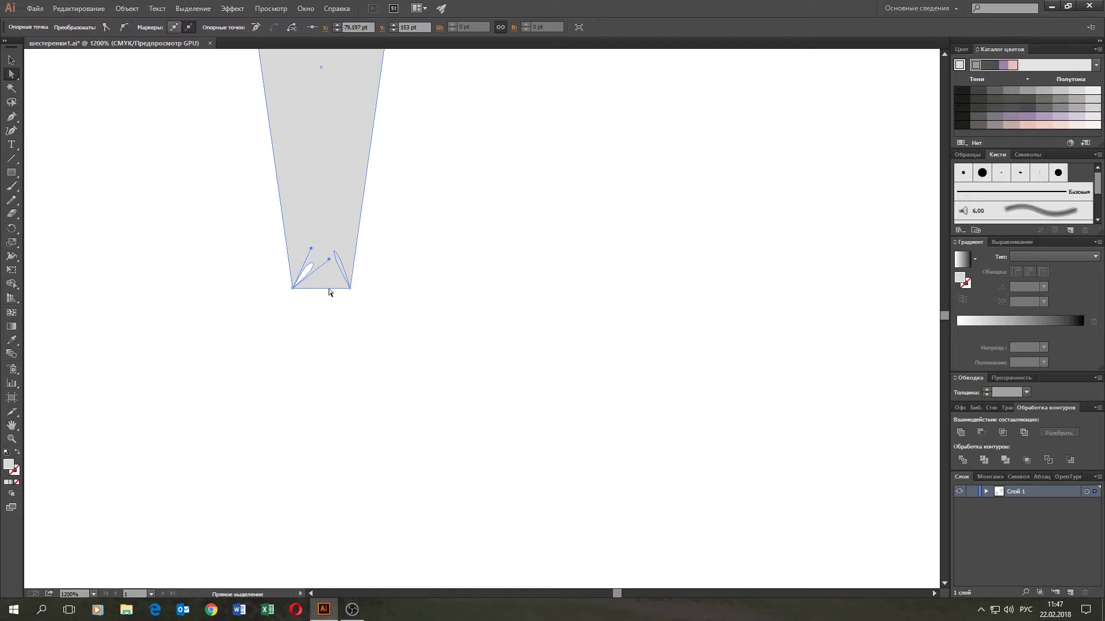
drag(330, 260, 308, 239)
- Make the two bottom anchors sharp corners, then round them slightly to about 2.16 pt
click(304, 325)
drag(271, 324, 366, 190)
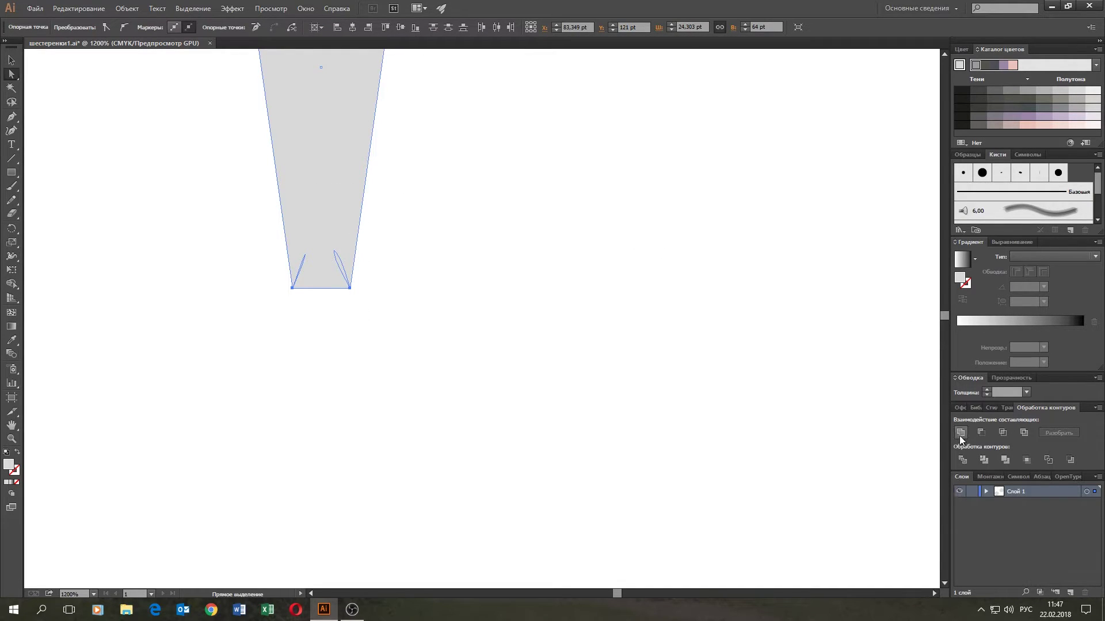
key(ctrl+a)
click(520, 290)
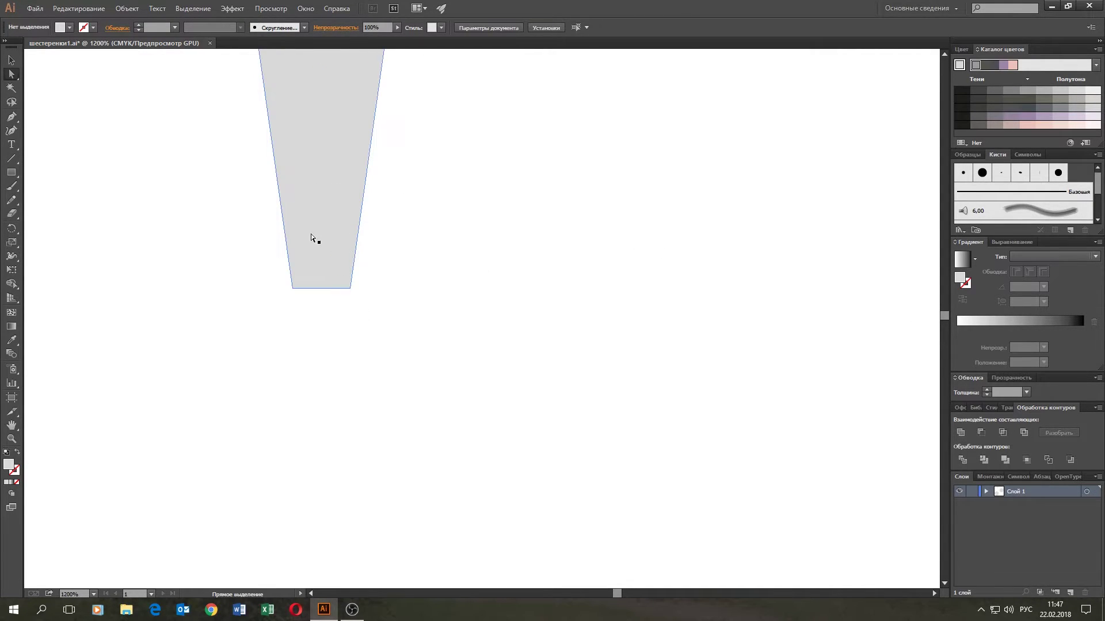
click(292, 288)
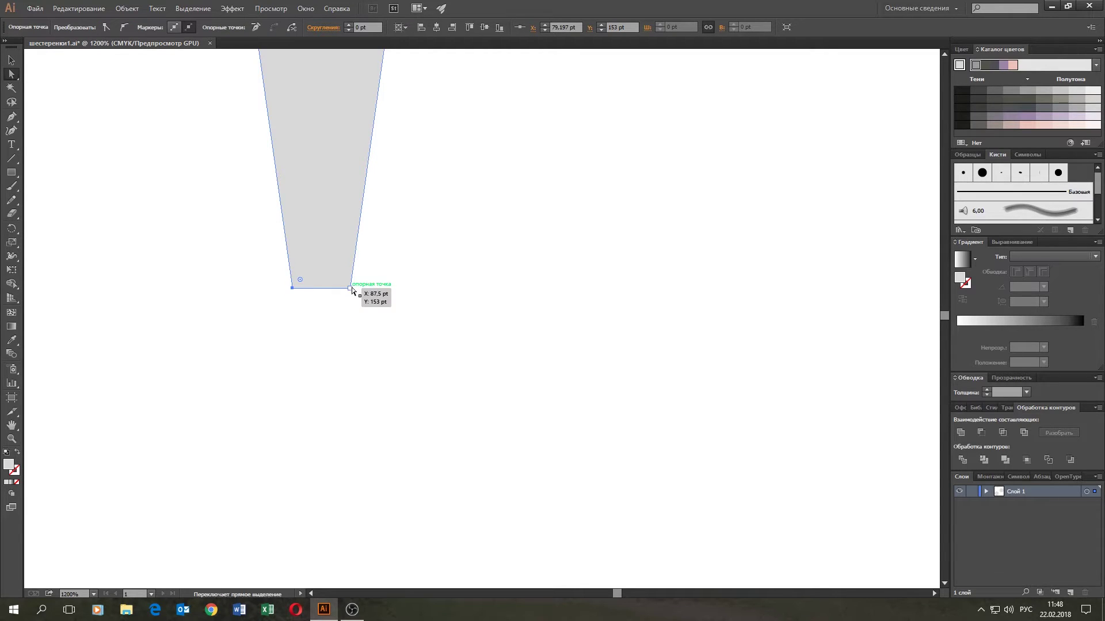
shift+click(352, 289)
drag(345, 282, 341, 278)
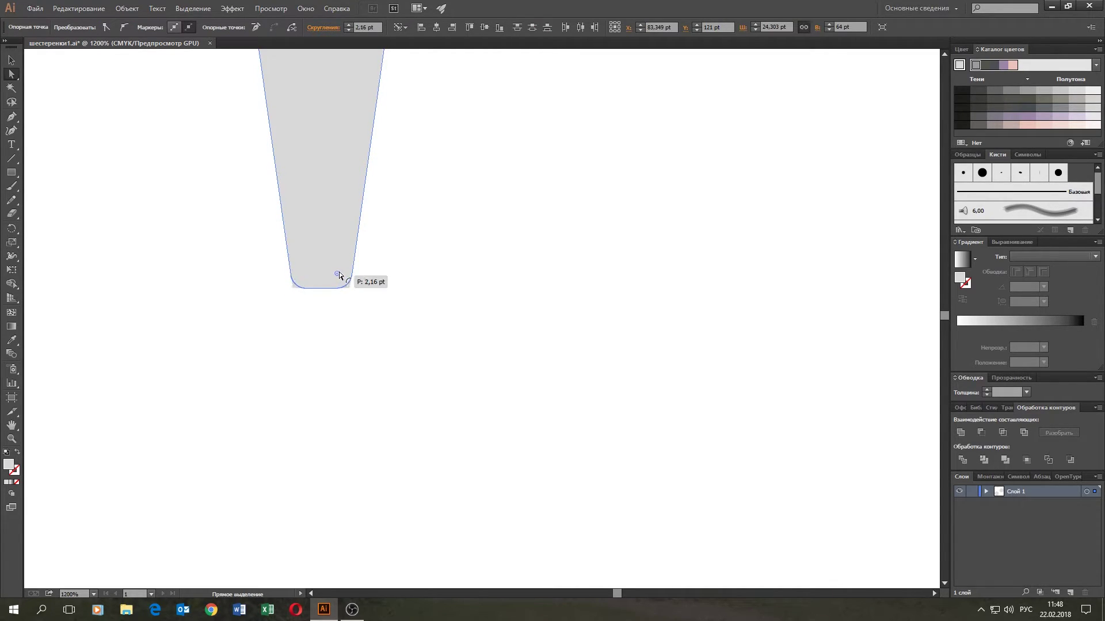
click(368, 316)
- Give the tapered tooth shape a darker grey fill
scroll(400, 283, down, 3)
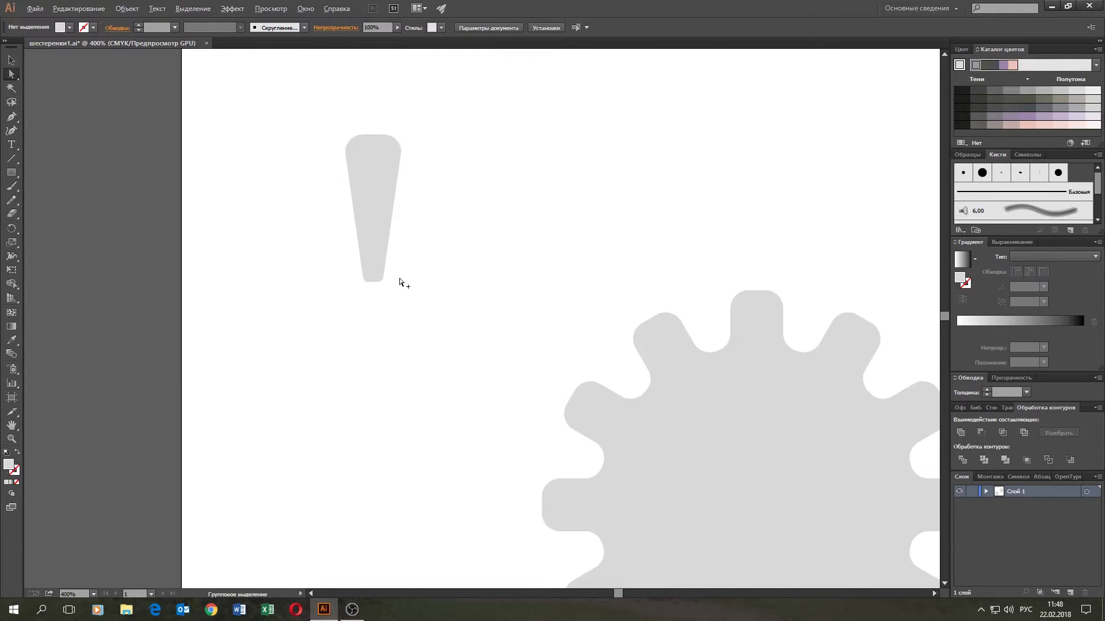
scroll(401, 283, down, 2)
key(v)
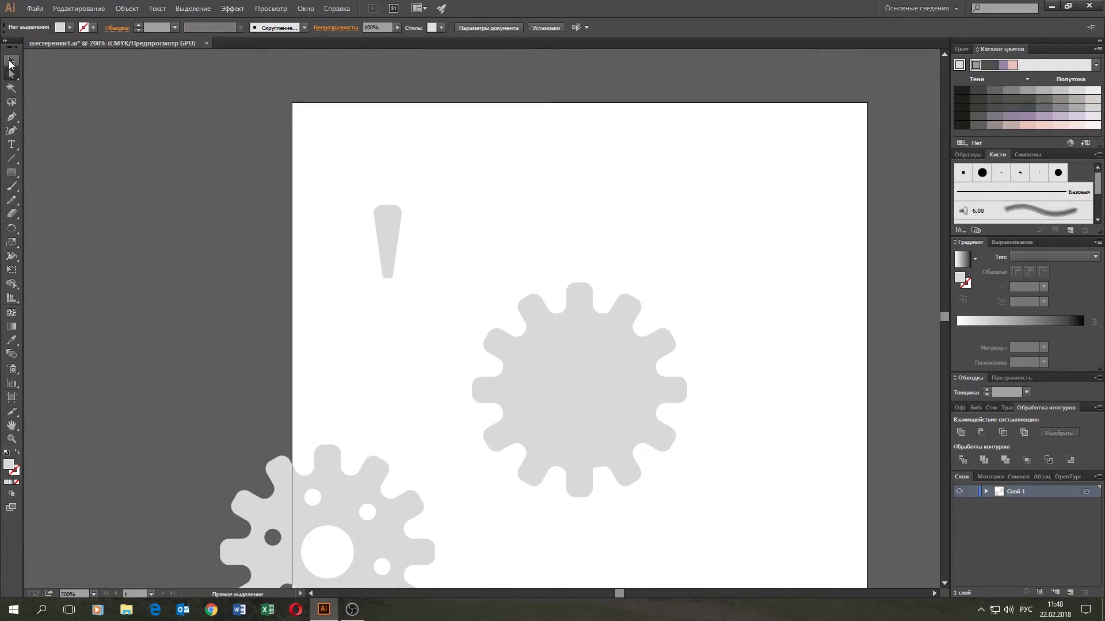
click(391, 219)
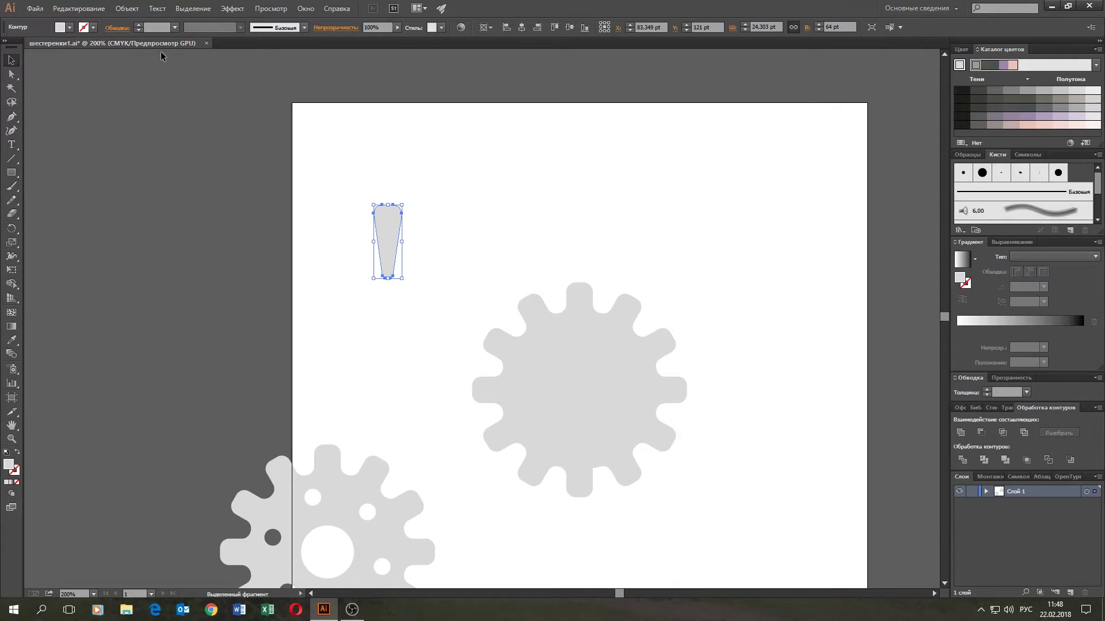
click(71, 27)
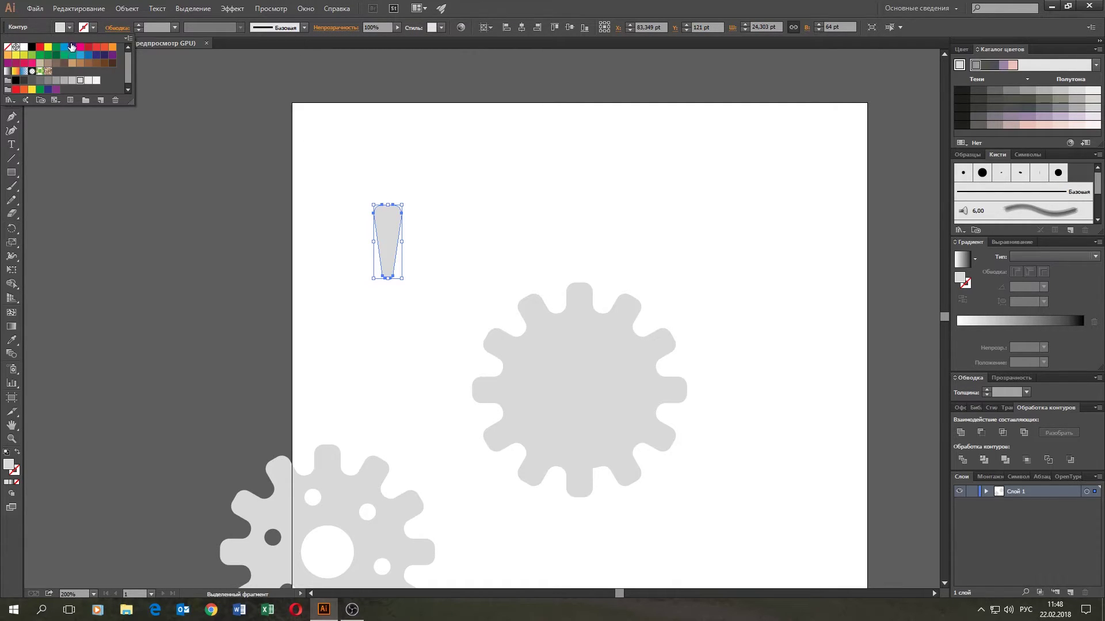
click(56, 81)
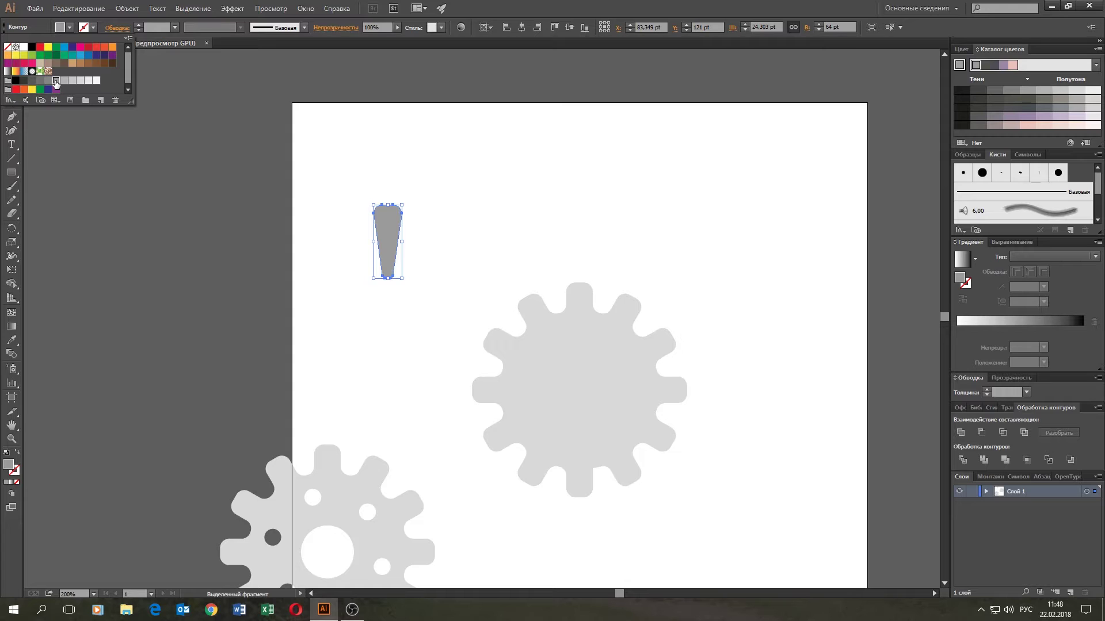
click(401, 205)
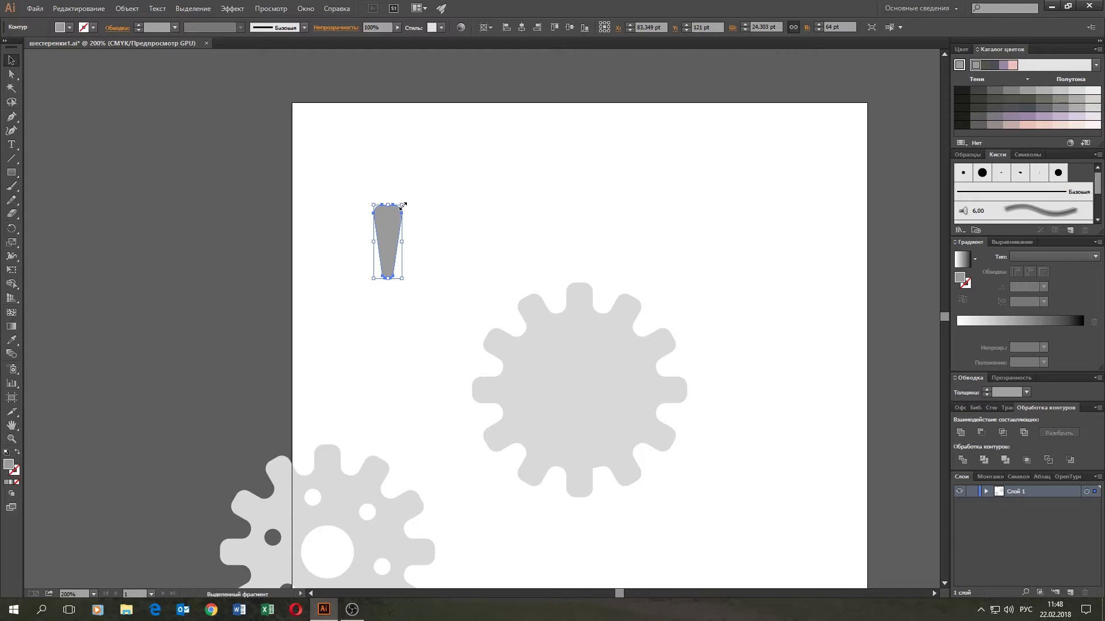
- Shrink the bar, centre it horizontally at X 250 pt, and nudge it down below the gear's top tooth
drag(402, 206, 397, 220)
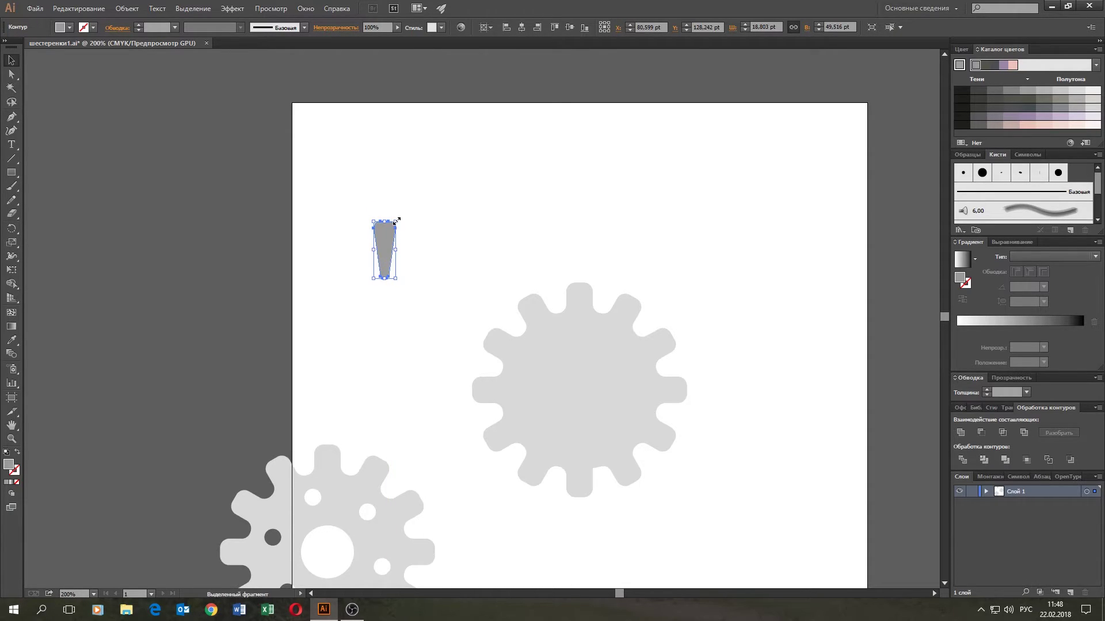
click(523, 27)
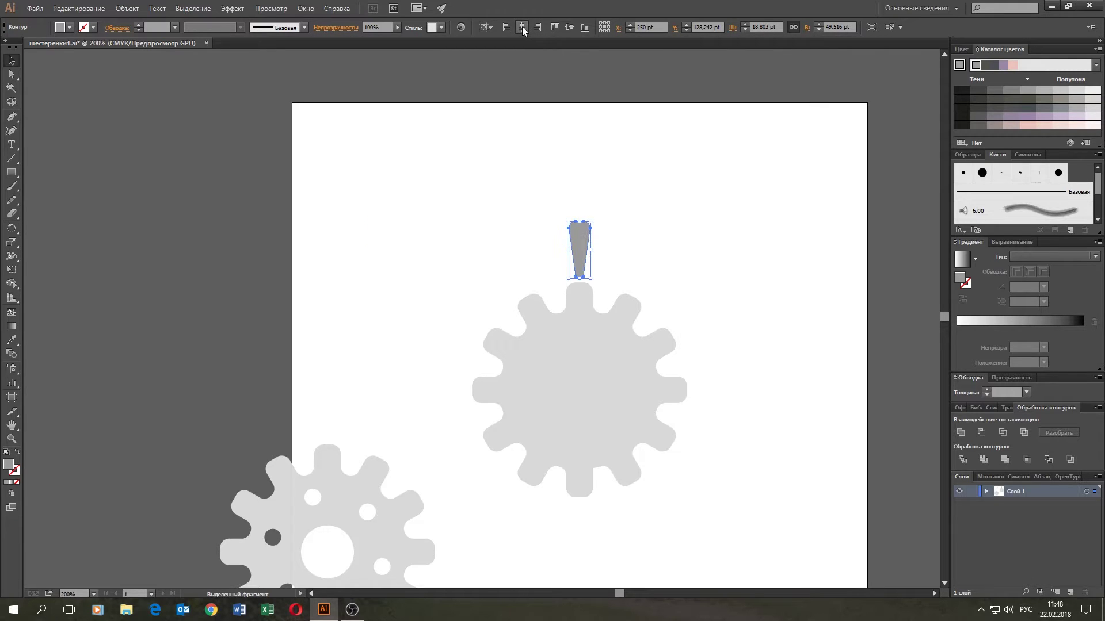
key(Down)
key(Down)
key(Down)
key(Down)
key(Down)
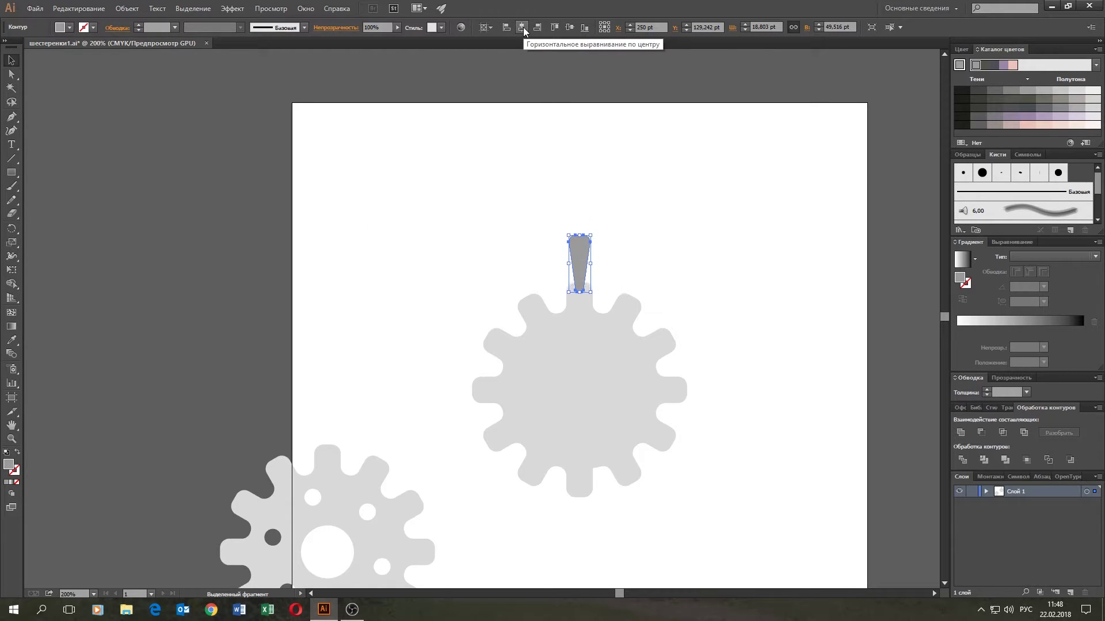
key(Down)
key(Down)
key(Down)
key(Down)
key(Down)
key(Down)
key(Down)
key(Down)
key(Down)
key(Down)
key(Down)
key(Down)
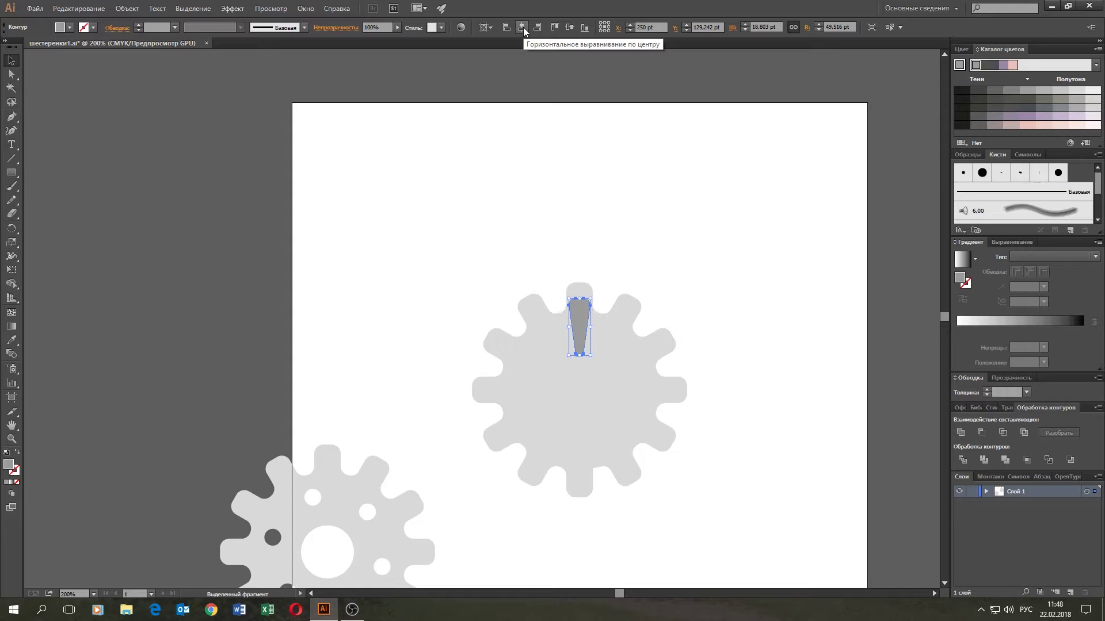
key(Down)
key(Down)
key(Down)
key(Down)
key(Down)
key(Down)
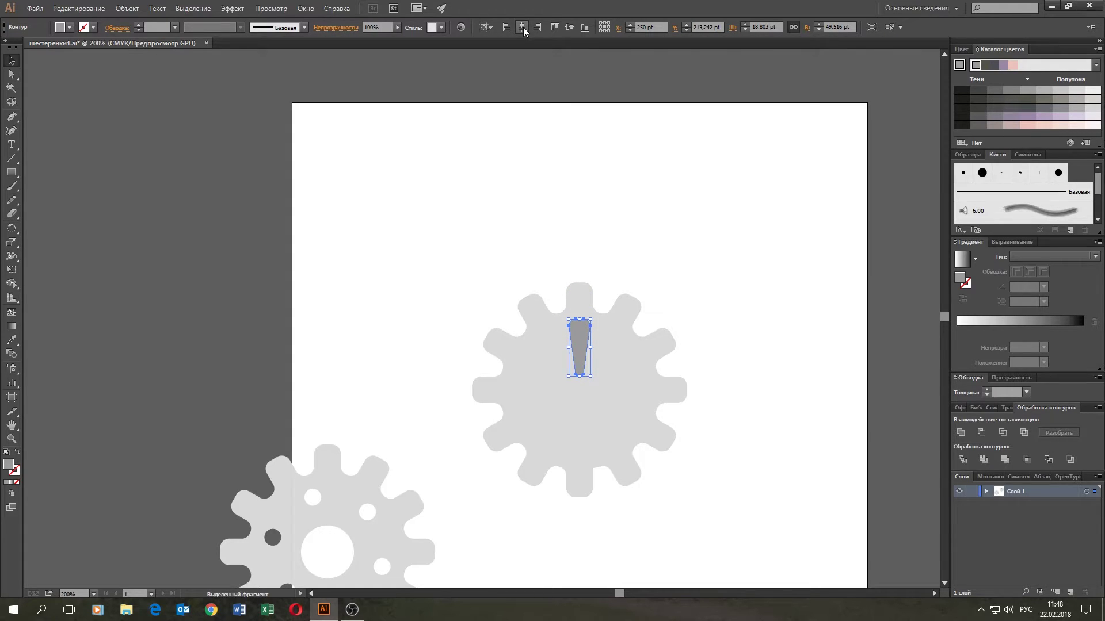
click(563, 194)
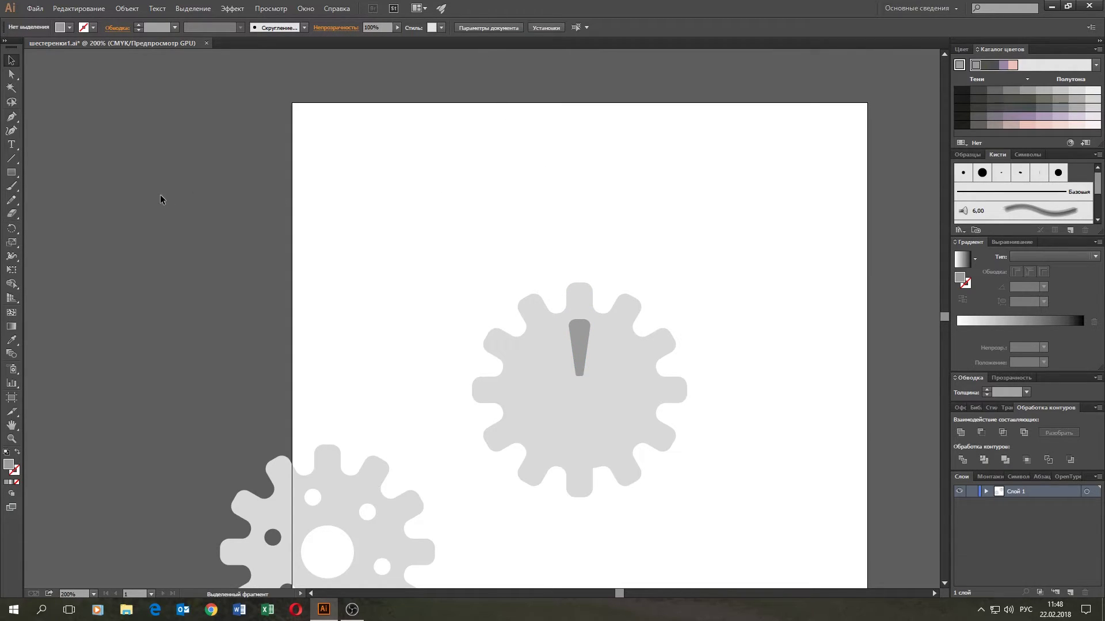
drag(11, 173, 61, 200)
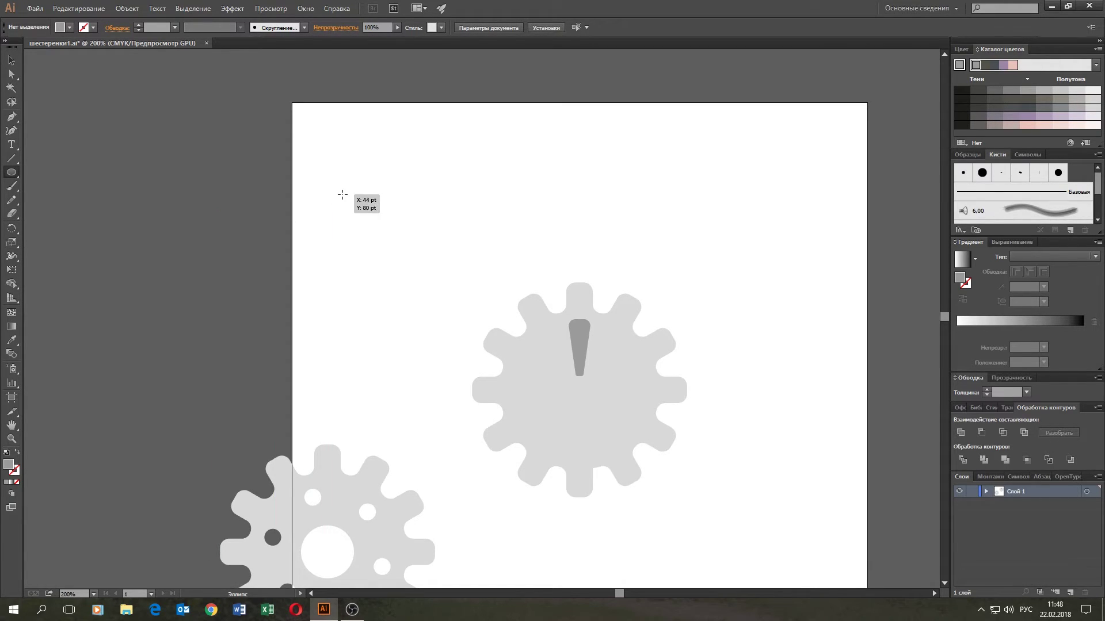
- Draw a 24.5 pt grey circle centred horizontally and vertically in the gear
drag(342, 195, 370, 222)
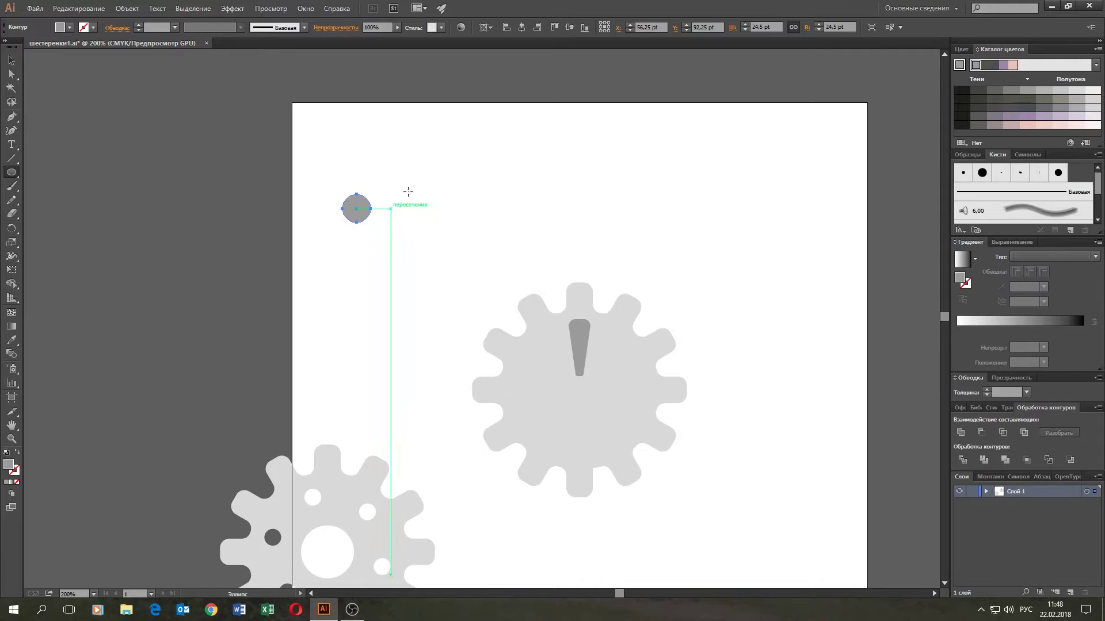
click(522, 27)
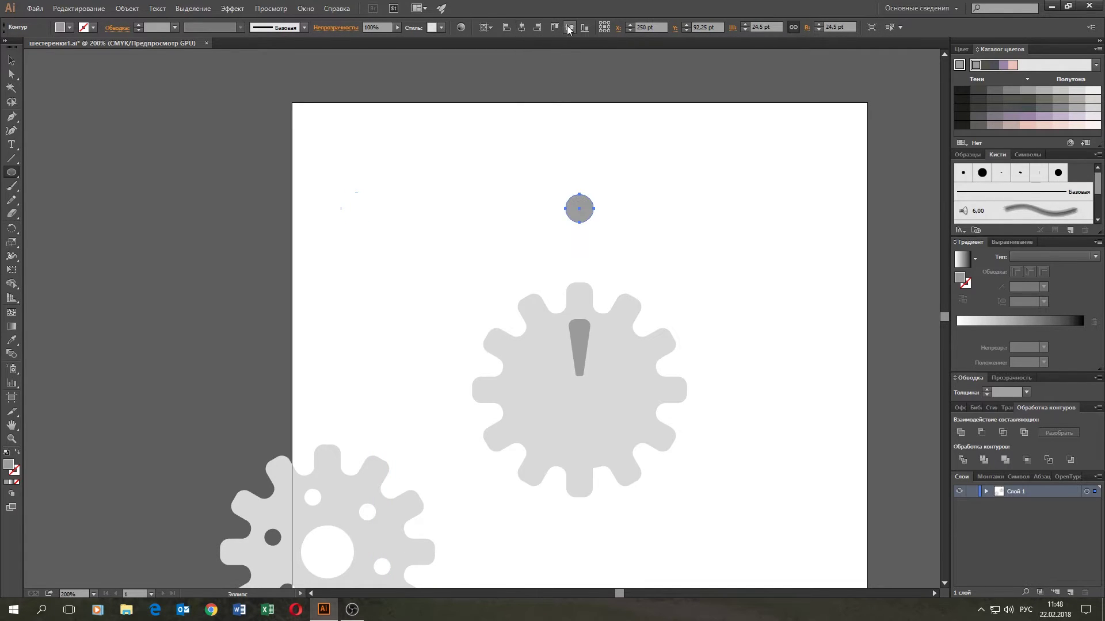
click(570, 27)
- Shrink the tapered bar to about 12.9 × 34 pt, centre it horizontally and raise it above the dot
click(11, 61)
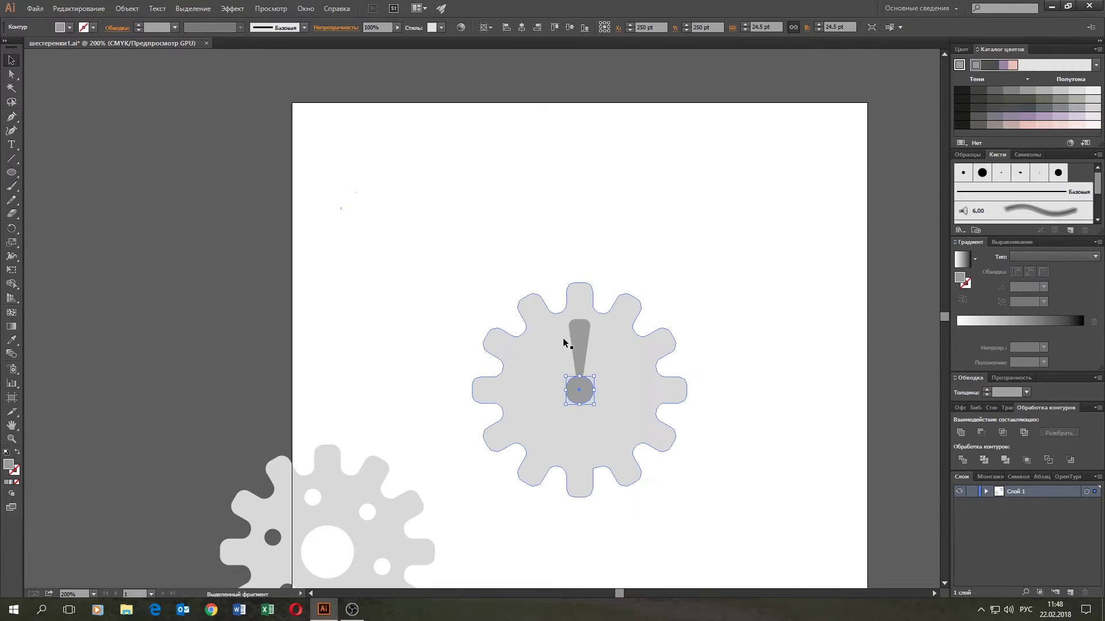
click(577, 336)
drag(591, 320, 585, 329)
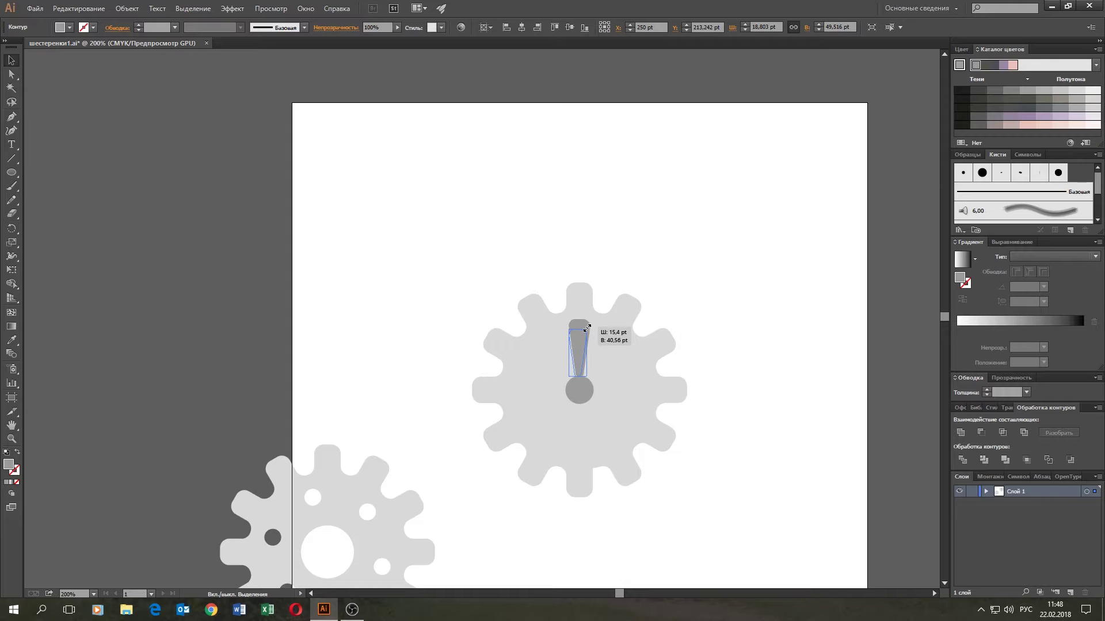
drag(584, 330, 584, 337)
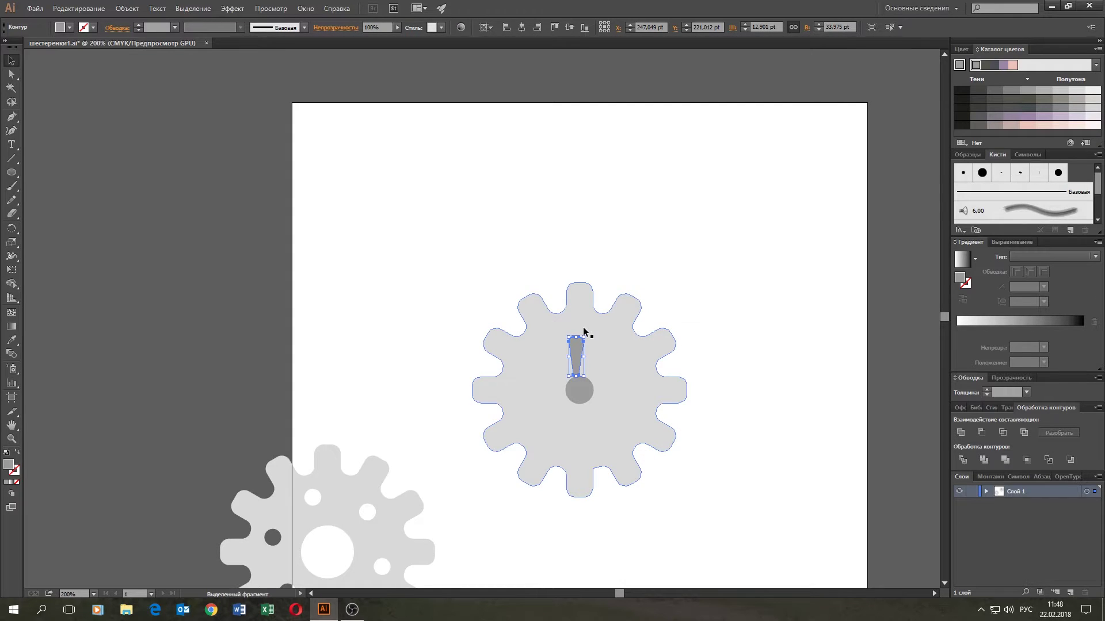
click(522, 27)
key(Up)
key(Up)
key(Up)
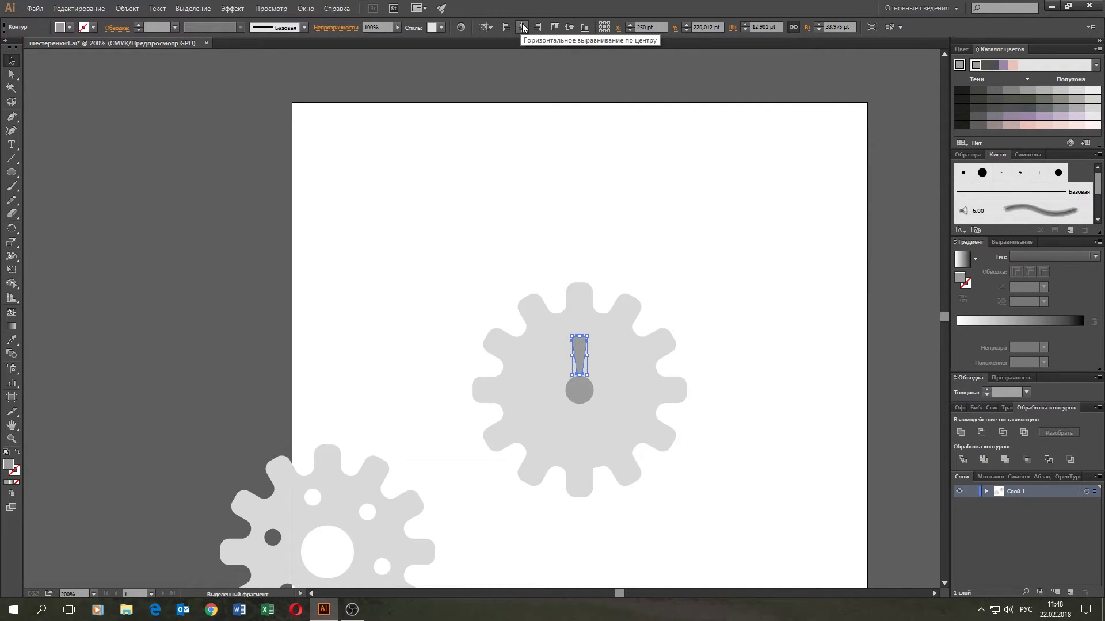
key(Up)
key(Up)
key(Up)
key(Up)
key(Up)
key(Up)
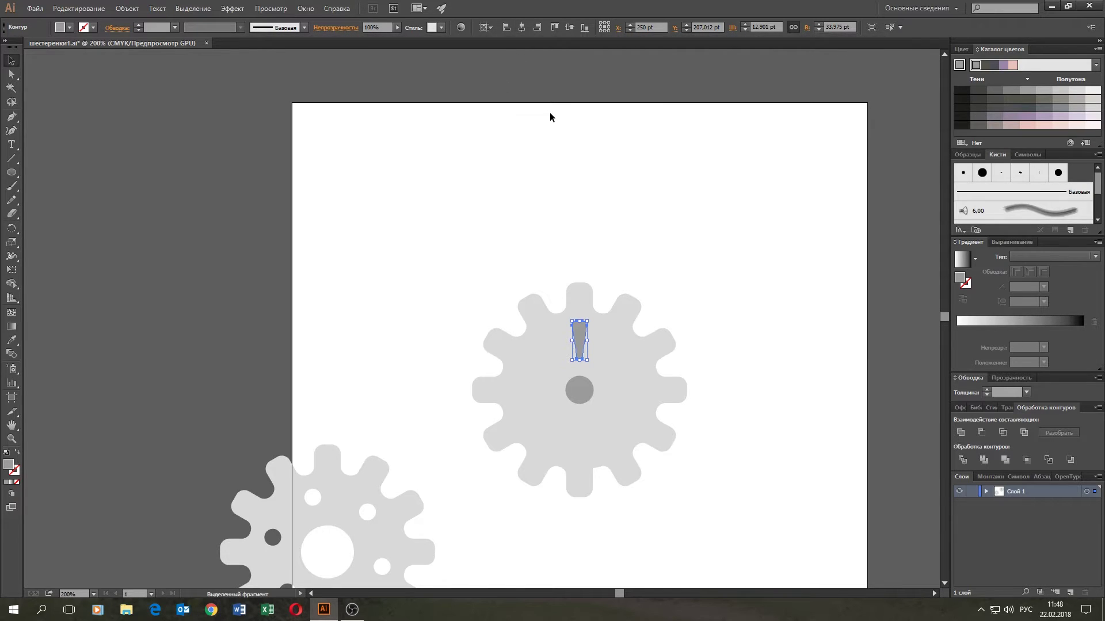
- Rotate the bar 15° around the centre circle's midpoint
click(11, 229)
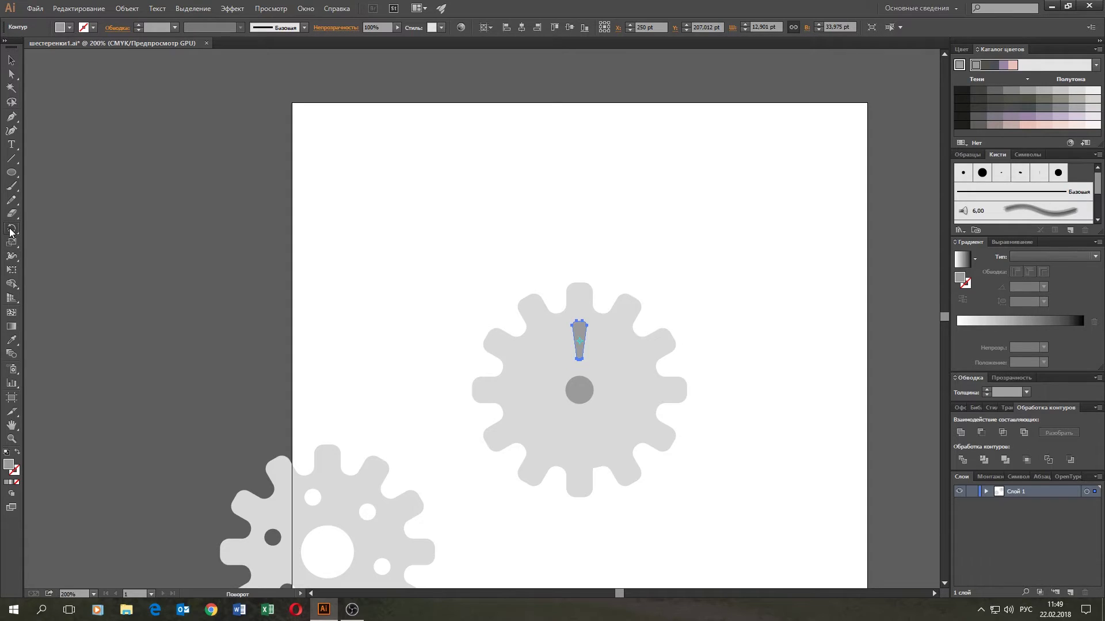
alt+click(580, 391)
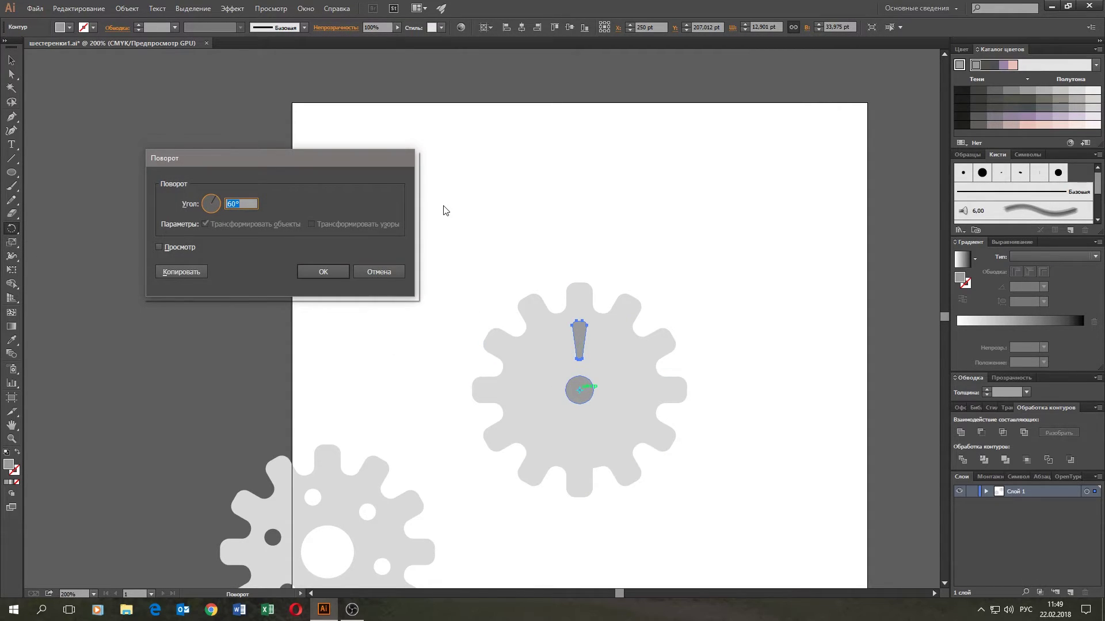
text(15)
click(326, 265)
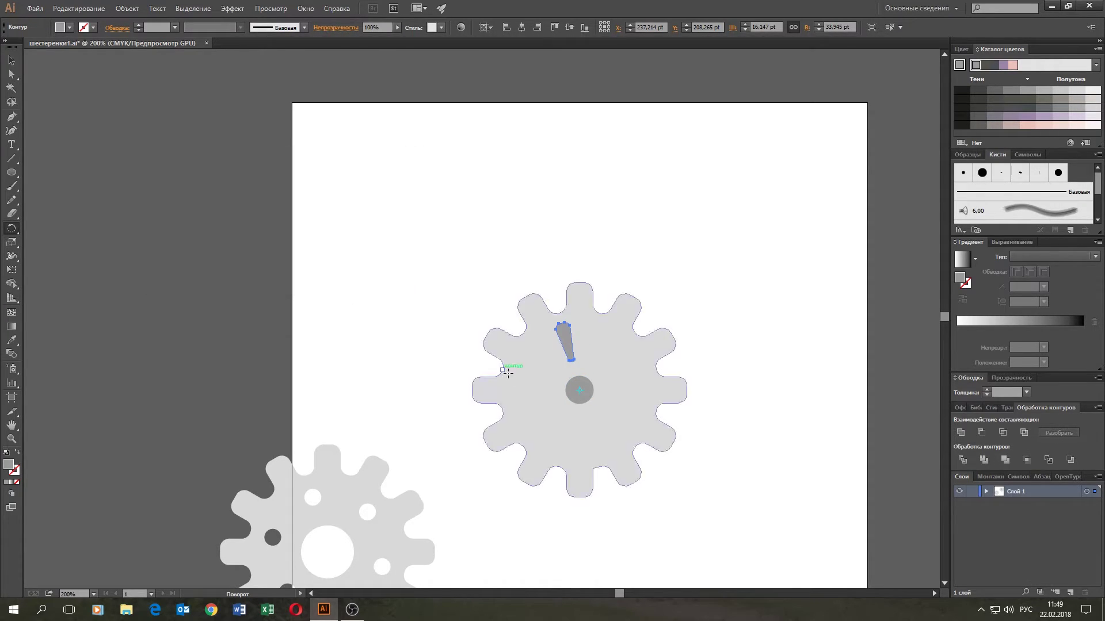
- Copy the bar at 60° intervals around the circle to make six spokes
alt+click(580, 391)
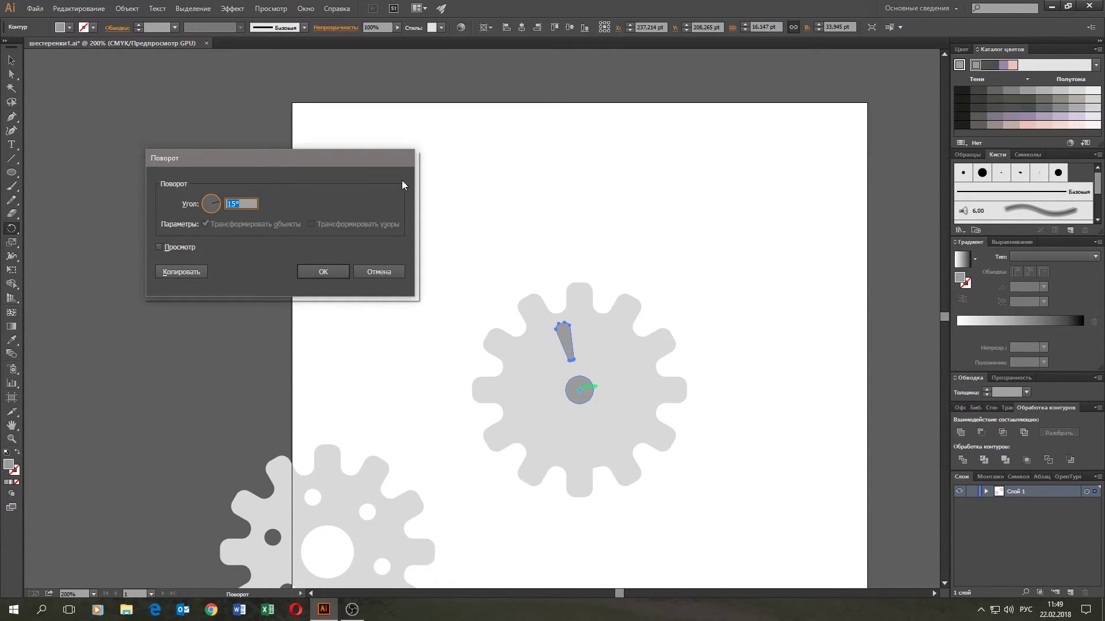
text(60)
click(183, 270)
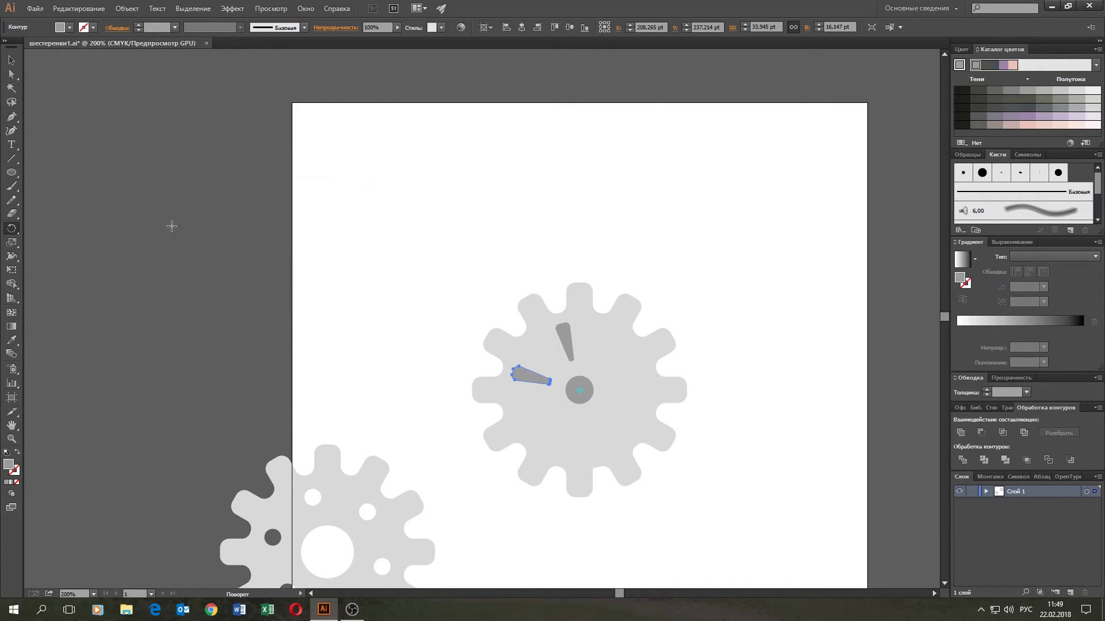
key(ctrl+d)
key(ctrl+d)
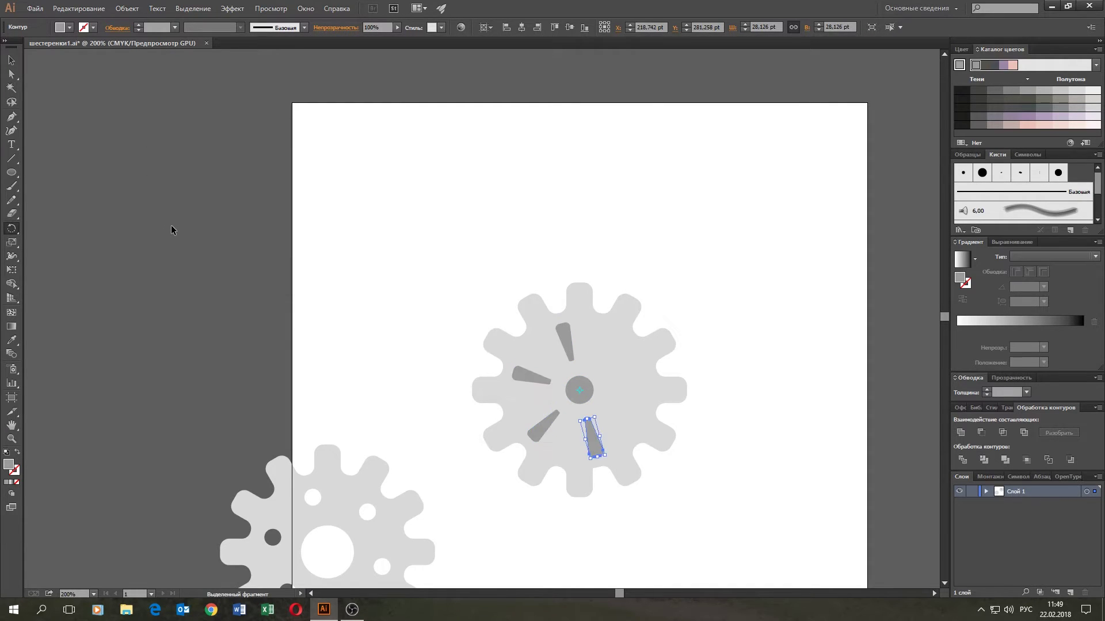
key(ctrl+d)
key(ctrl+d)
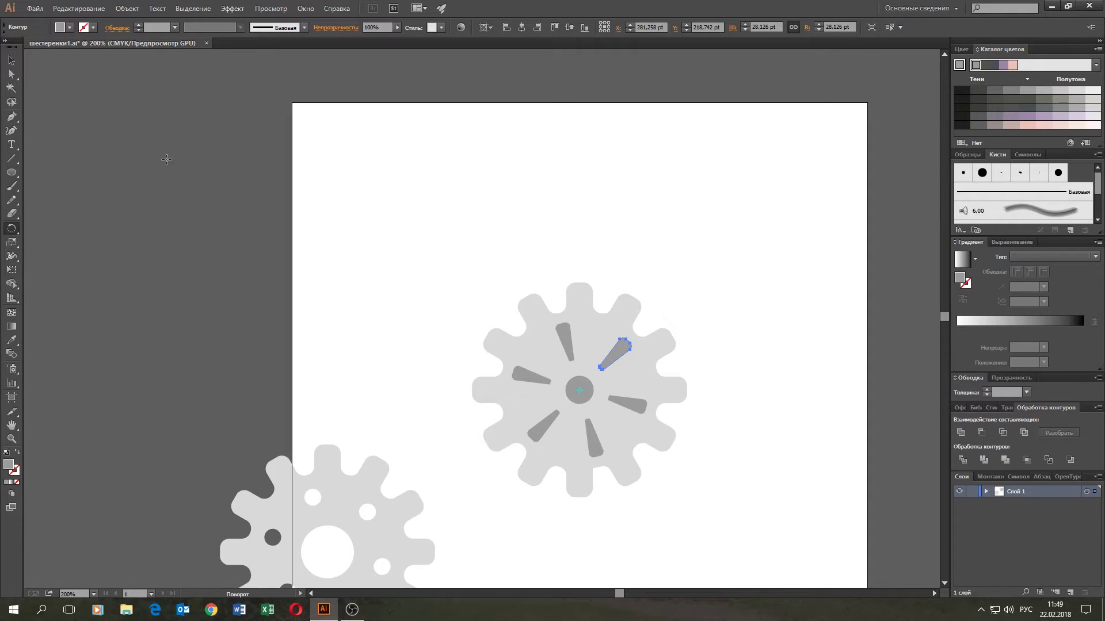
click(12, 60)
- Divide the gear, circle and spokes with Pathfinder Divide and ungroup the pieces
click(477, 259)
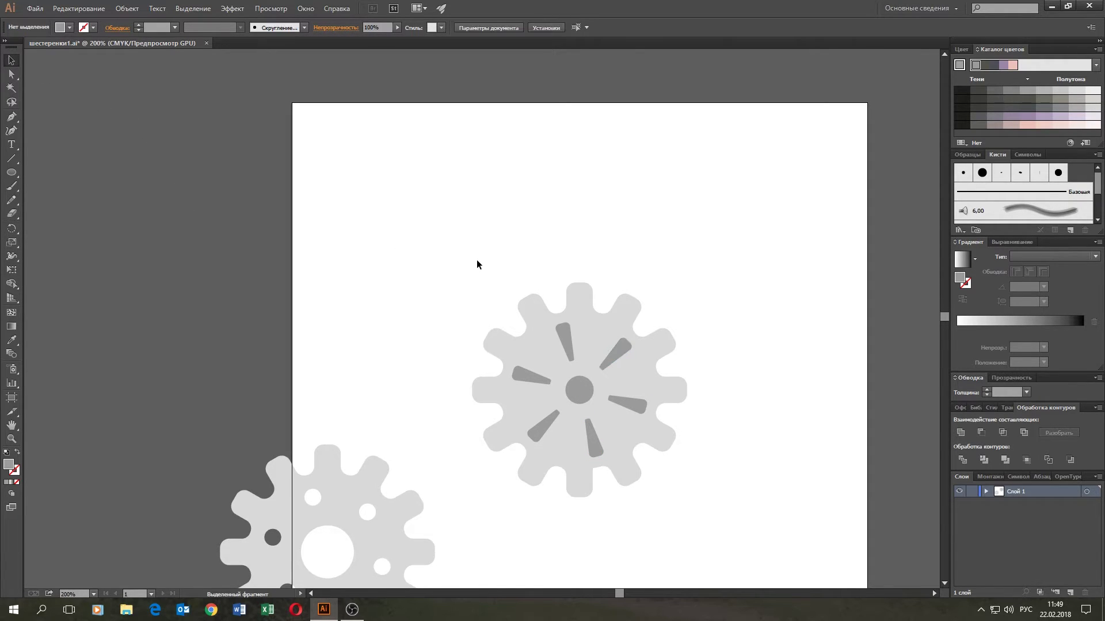
drag(445, 246, 713, 519)
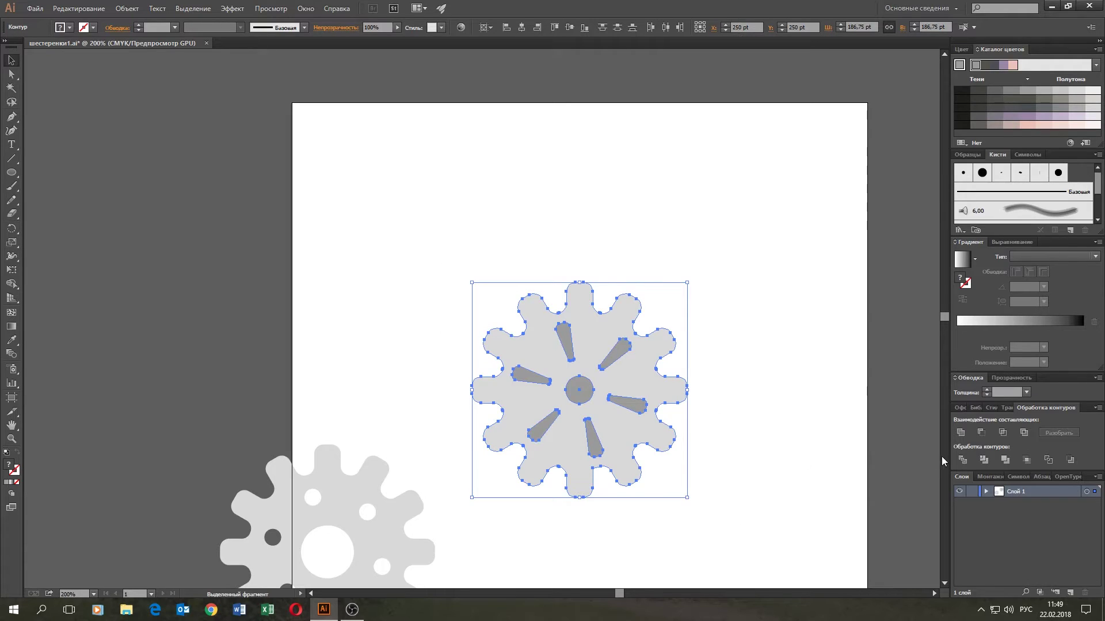
click(963, 459)
click(127, 8)
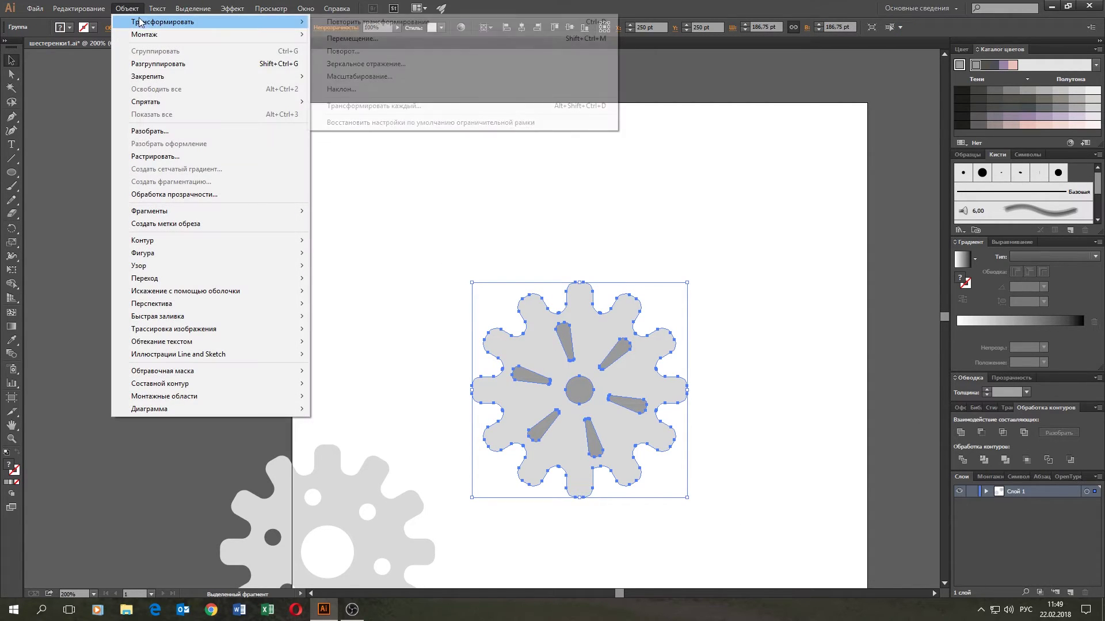
click(157, 63)
click(320, 158)
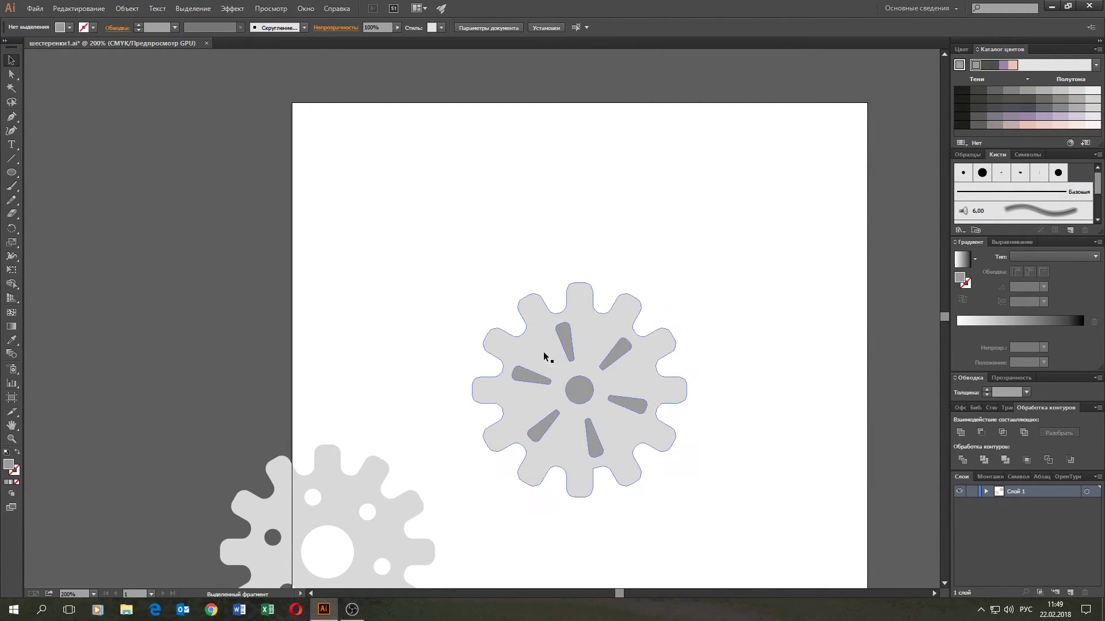
- Delete the centre circle and all six spoke pieces, leaving holes in the gear
click(579, 390)
key(Delete)
click(564, 352)
key(Delete)
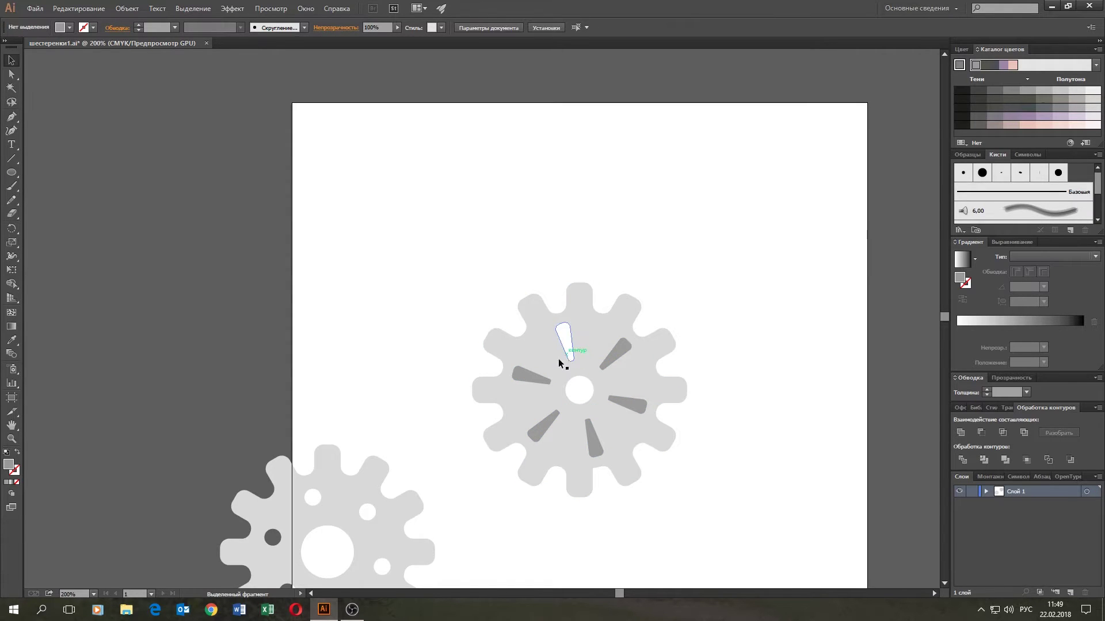
click(532, 378)
key(Delete)
click(620, 348)
key(Delete)
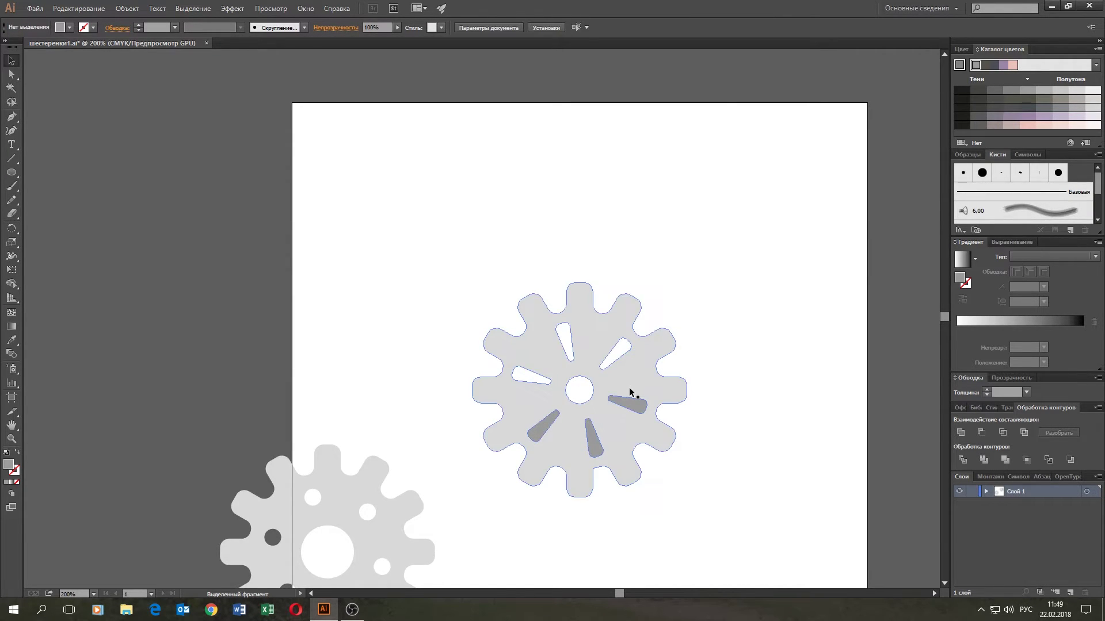
click(630, 406)
key(Delete)
click(591, 436)
key(Delete)
click(539, 425)
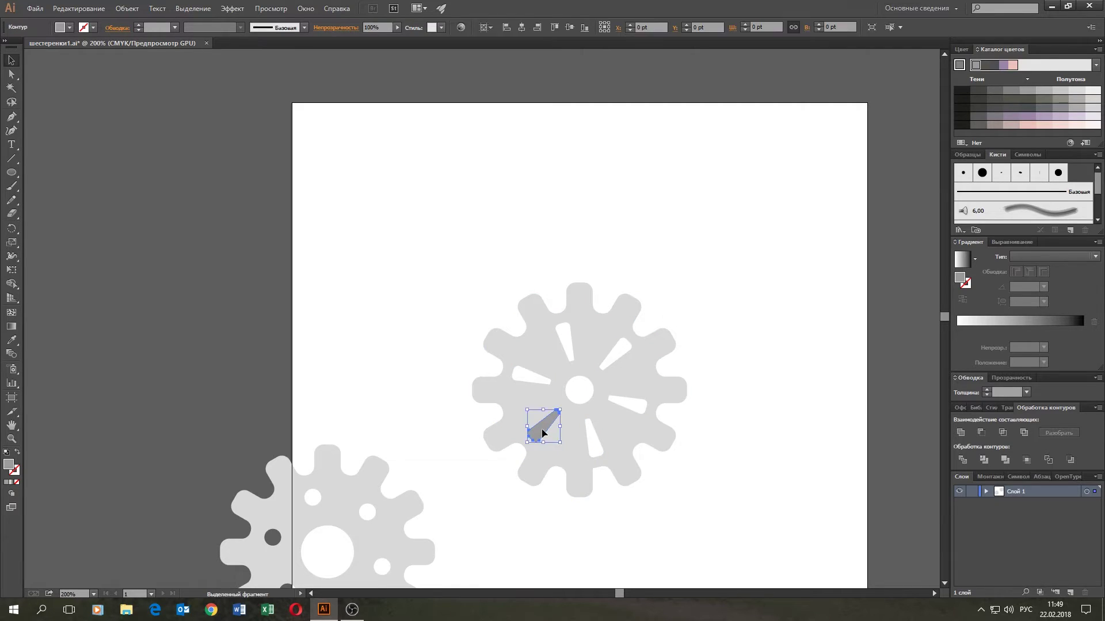
key(Delete)
click(552, 364)
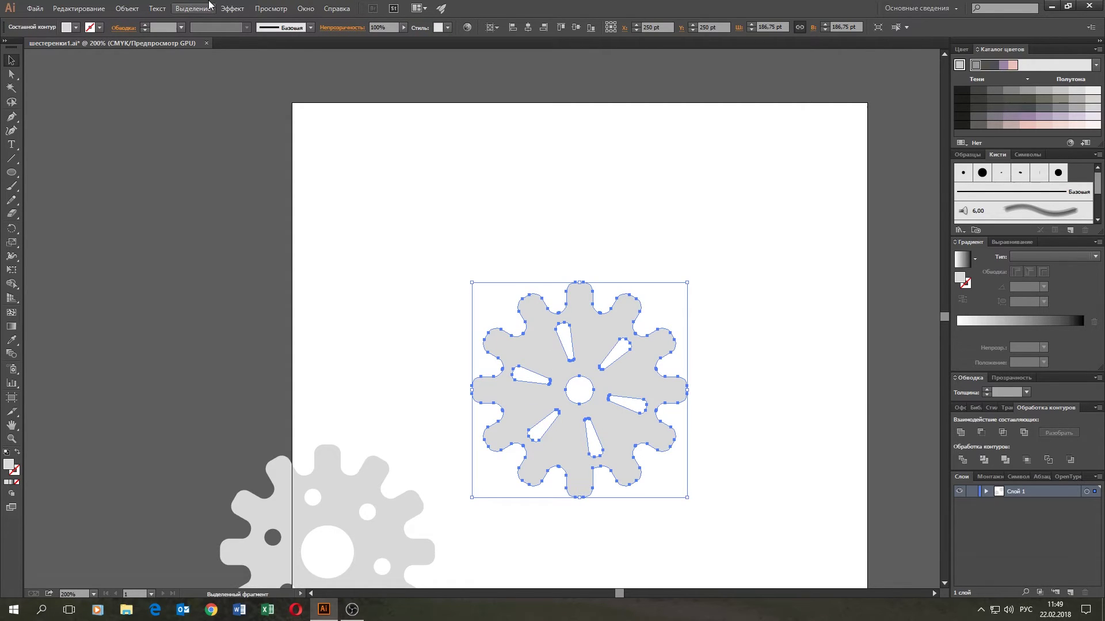
- Fill the spoked gear with a dark grey swatch from the control bar
click(77, 27)
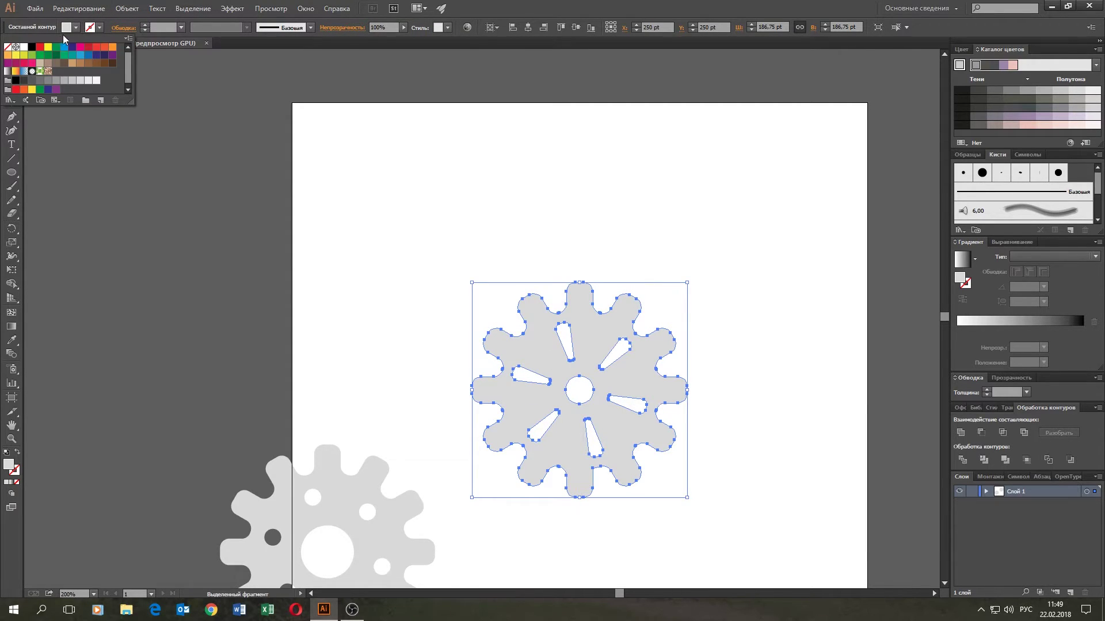
click(40, 80)
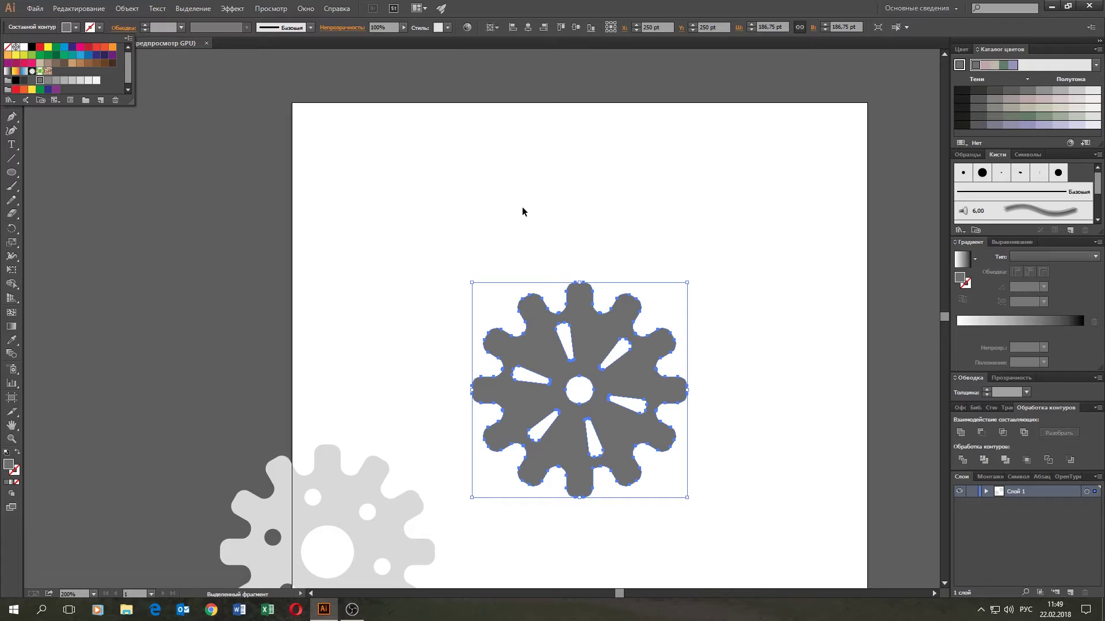
click(47, 80)
click(491, 140)
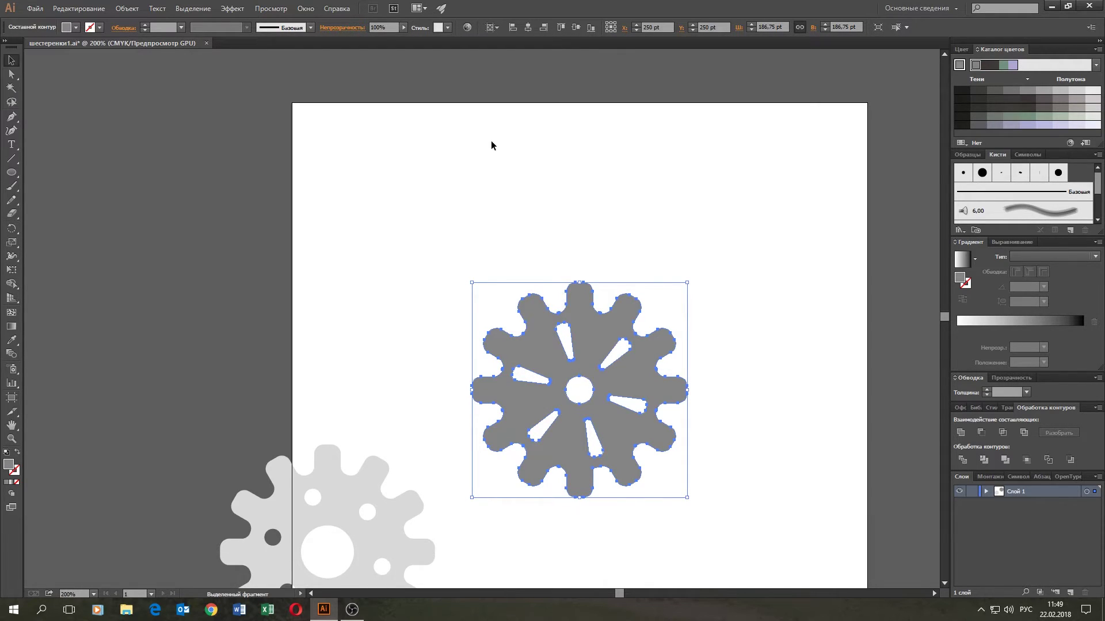
click(477, 185)
- Drag the light grey dotted gear to the upper left so its teeth mesh with the dark gear
drag(363, 488, 451, 190)
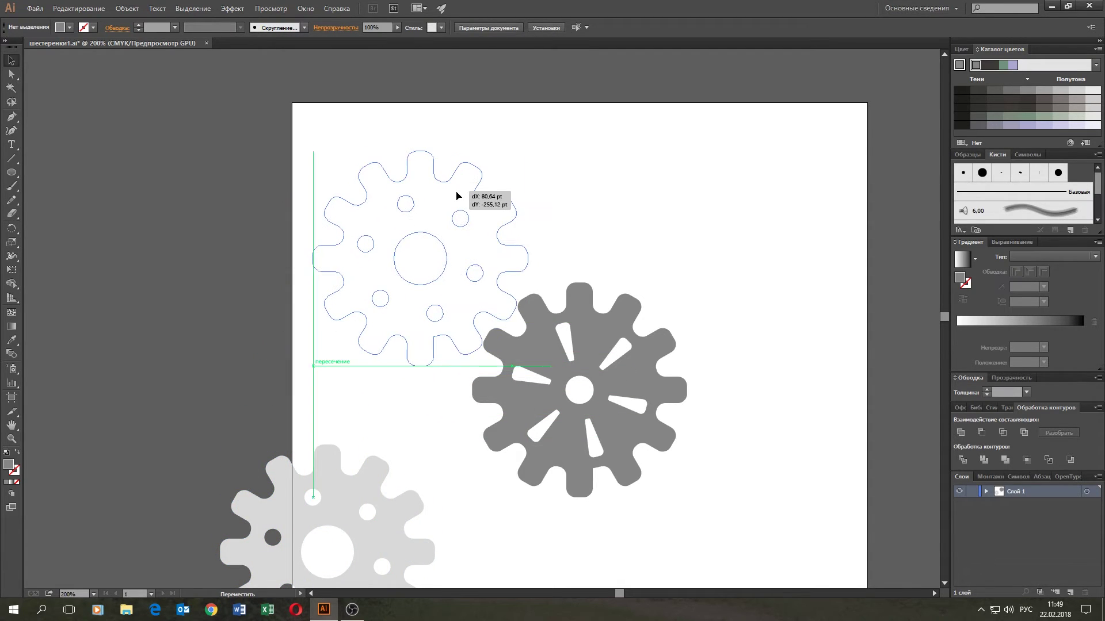
drag(451, 191, 456, 201)
click(589, 182)
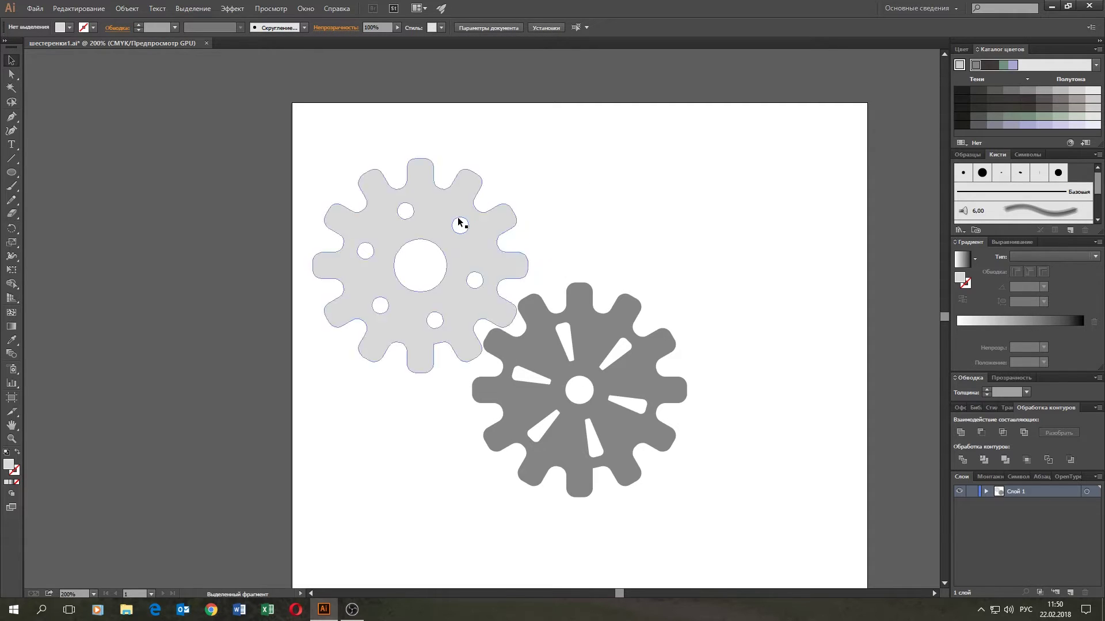
click(458, 253)
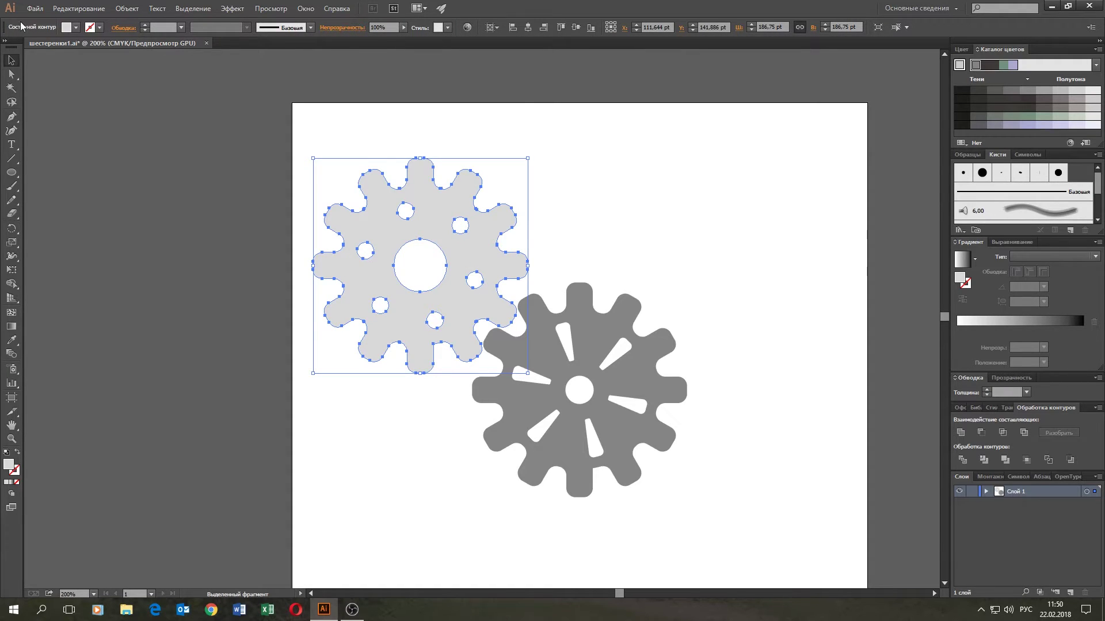
- Save the document as шестеренки2.ai in Illustrator CC format
click(35, 8)
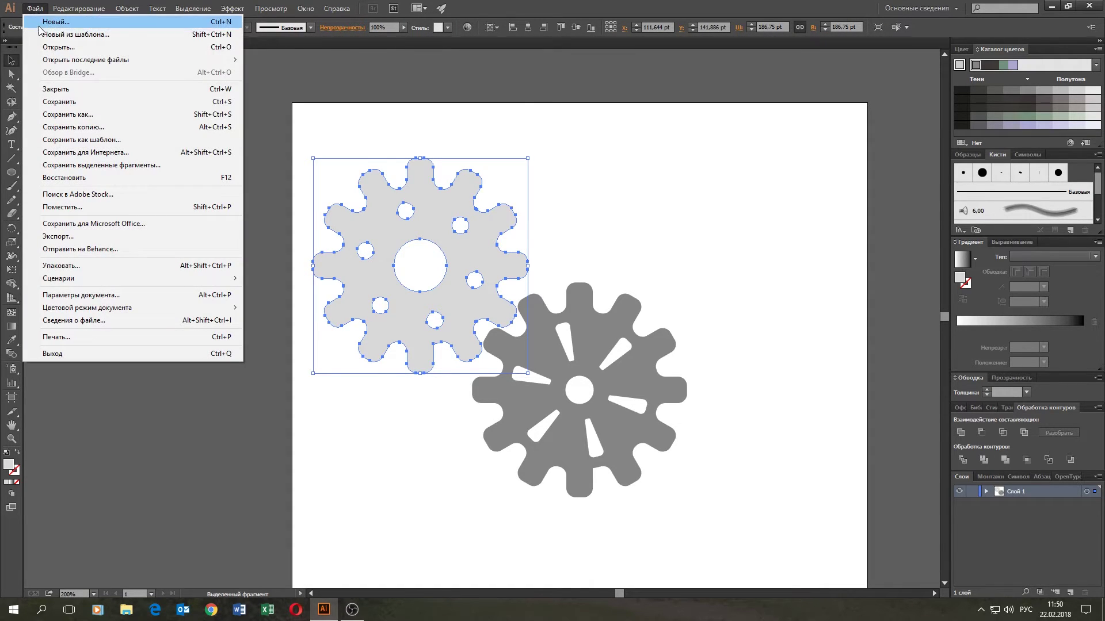
click(68, 114)
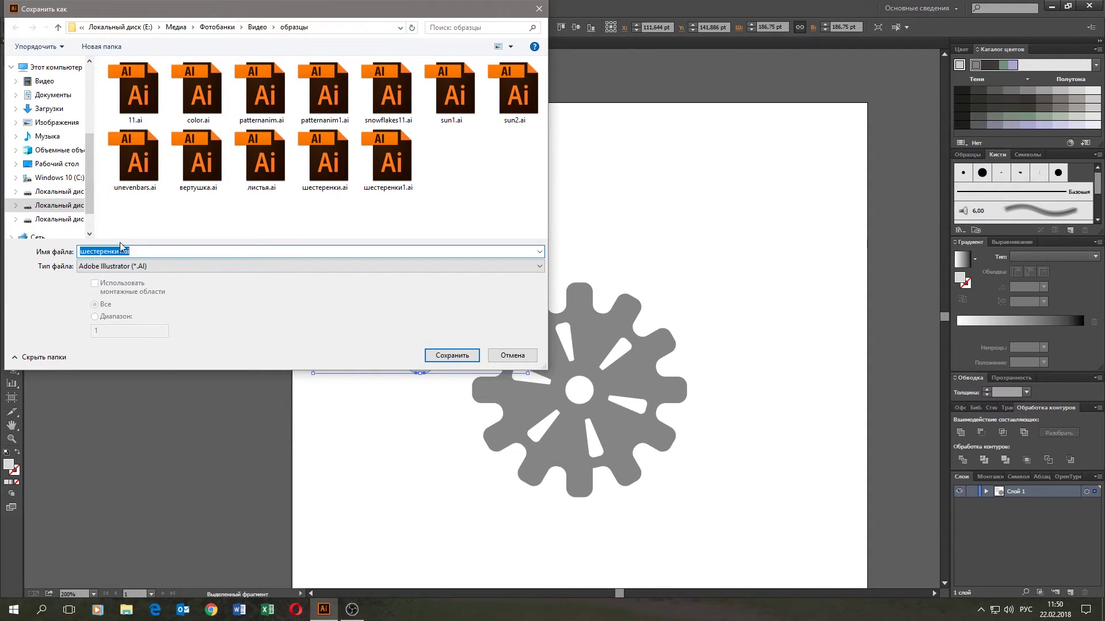
click(118, 252)
drag(118, 251, 122, 251)
click(444, 355)
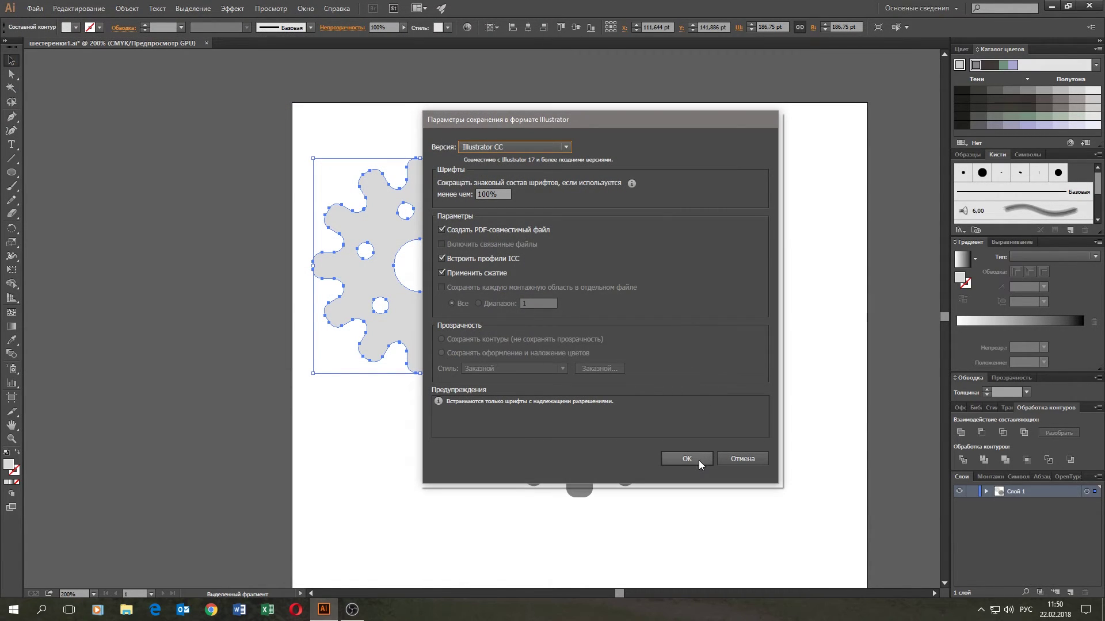
click(687, 459)
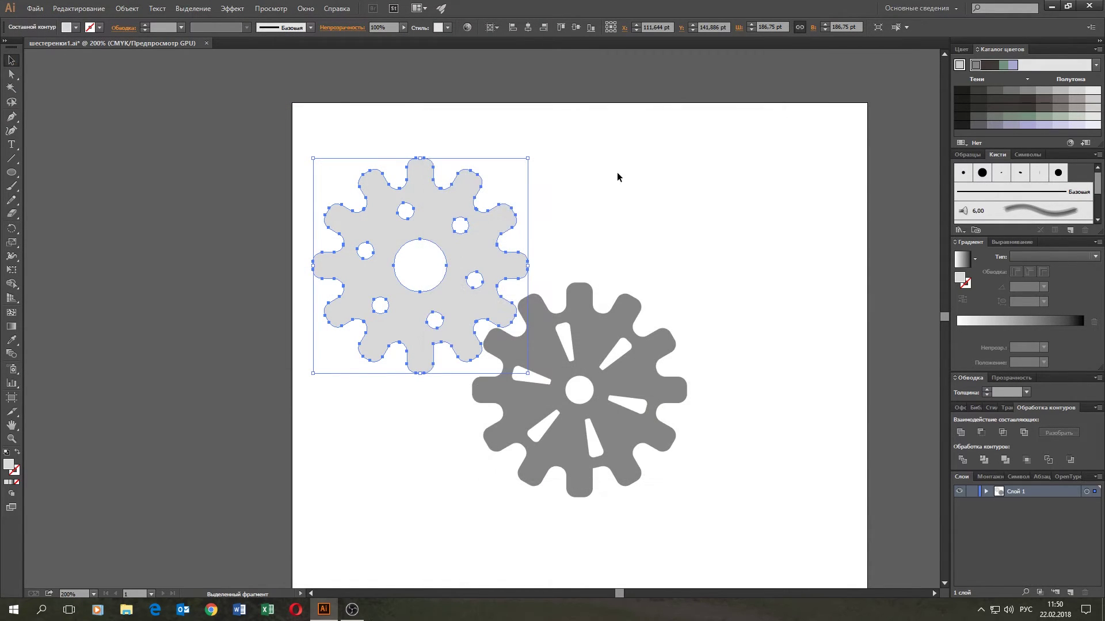
- Delete the dark spoked gear, centre the light holed gear, and resize it to 500 × 500 pt
click(585, 337)
key(Delete)
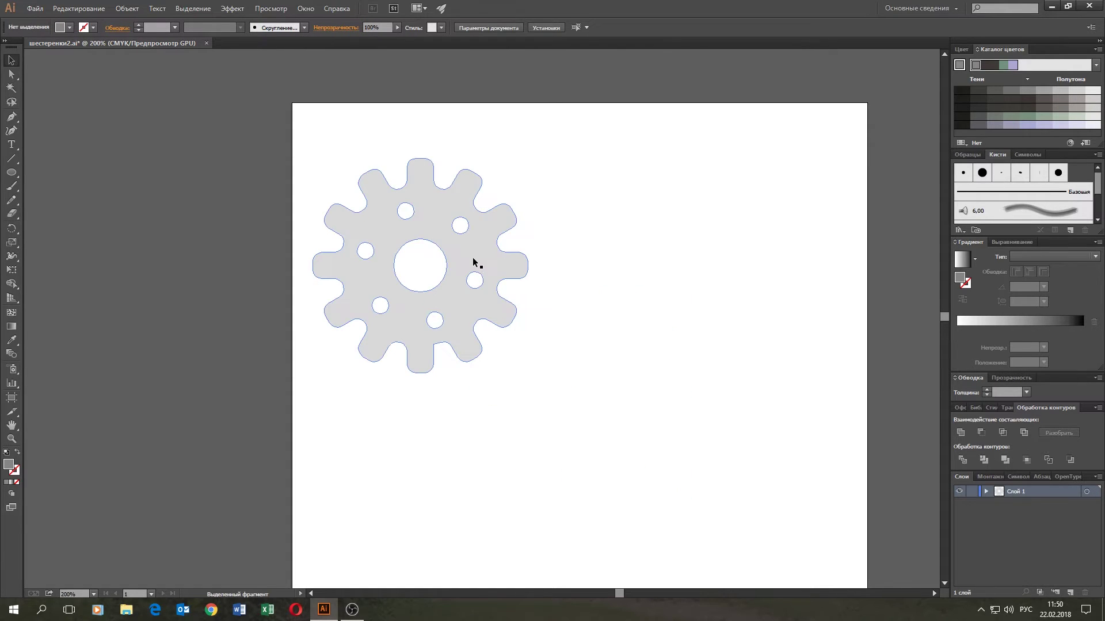
click(474, 262)
click(528, 27)
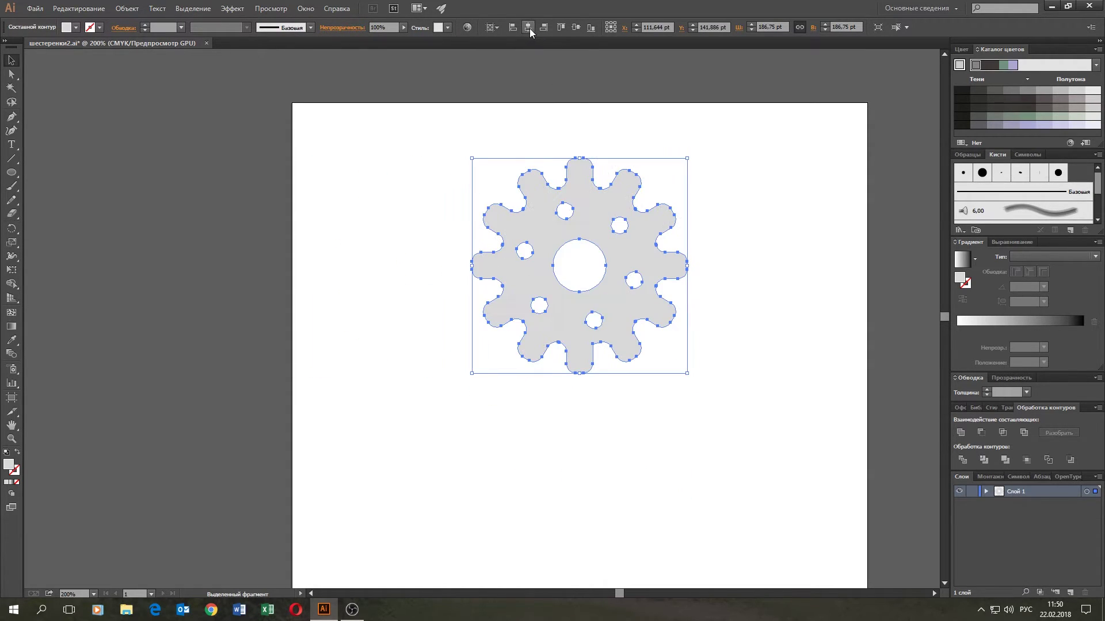
click(576, 27)
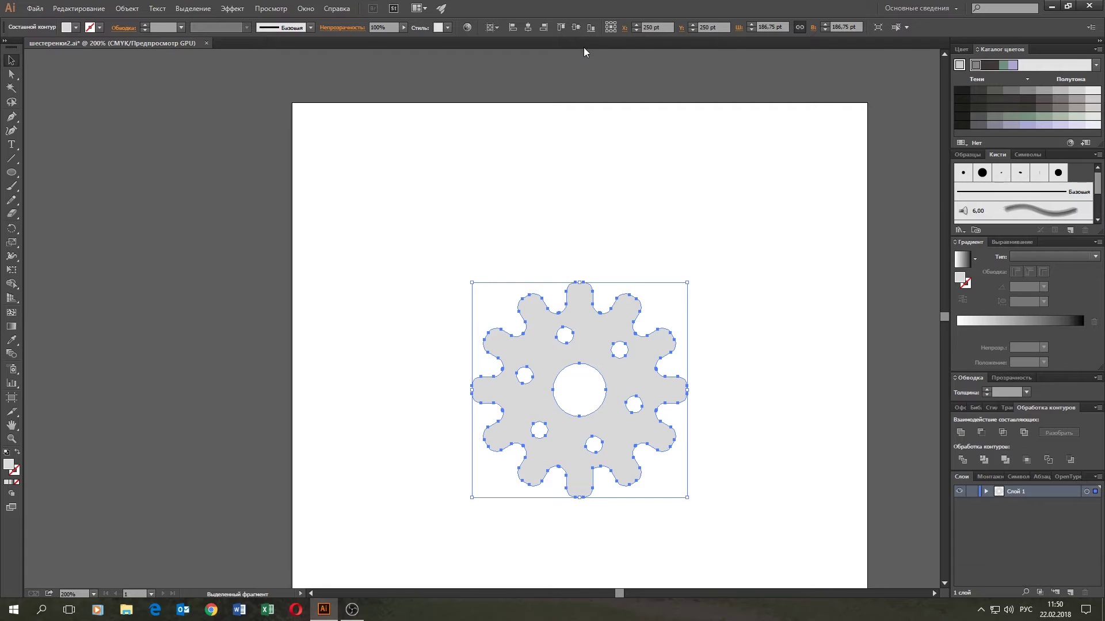
click(781, 26)
text(500)
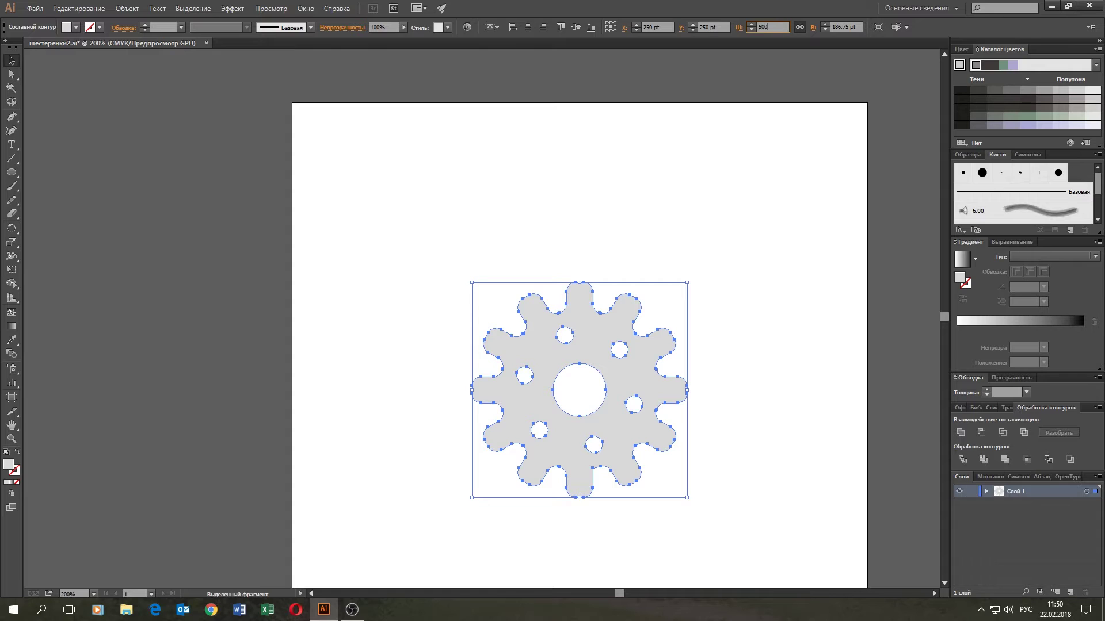
key(Return)
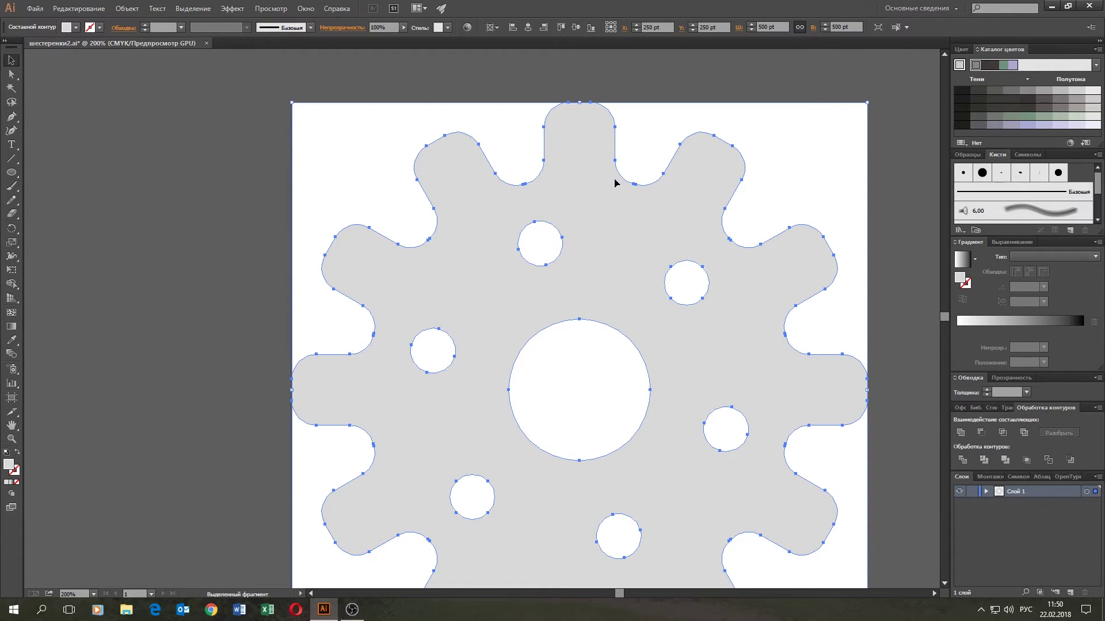
- Save the enlarged gear document
click(34, 8)
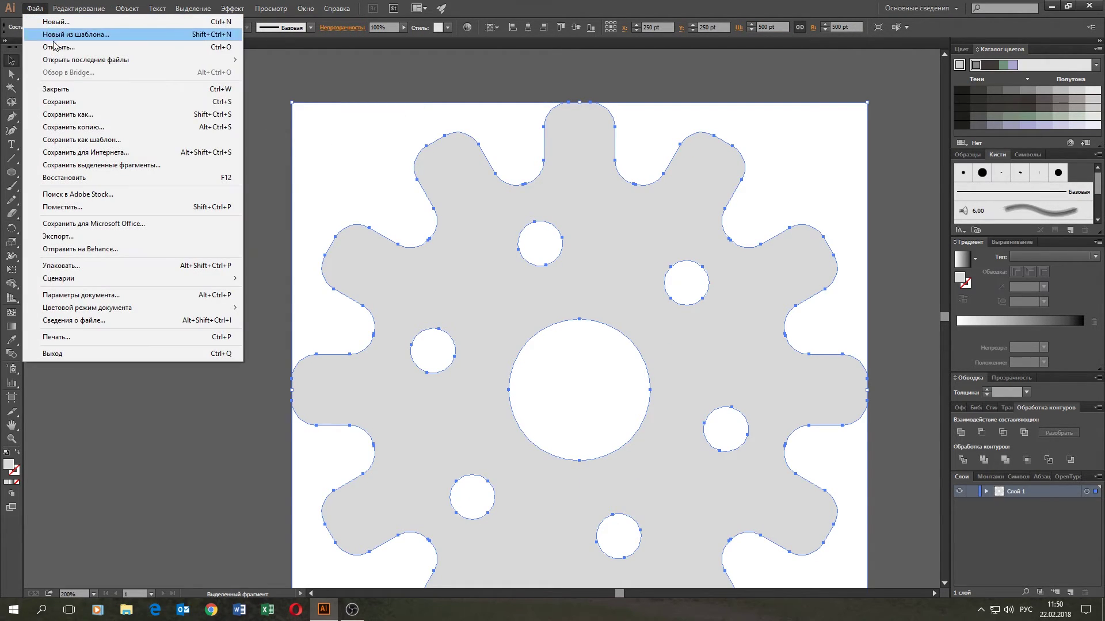
click(72, 104)
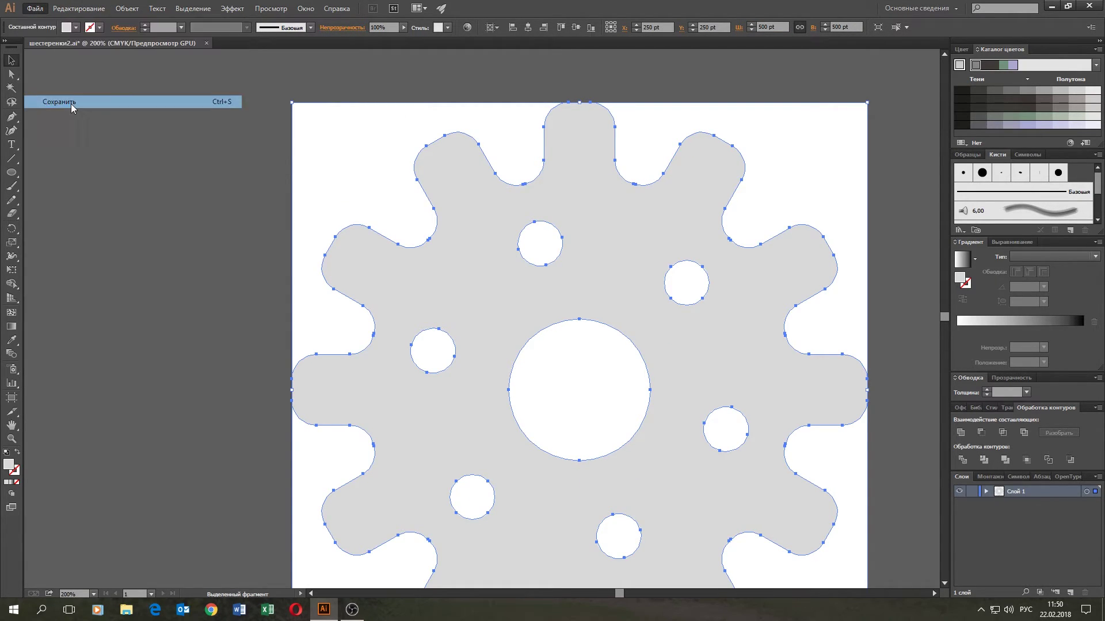
click(324, 90)
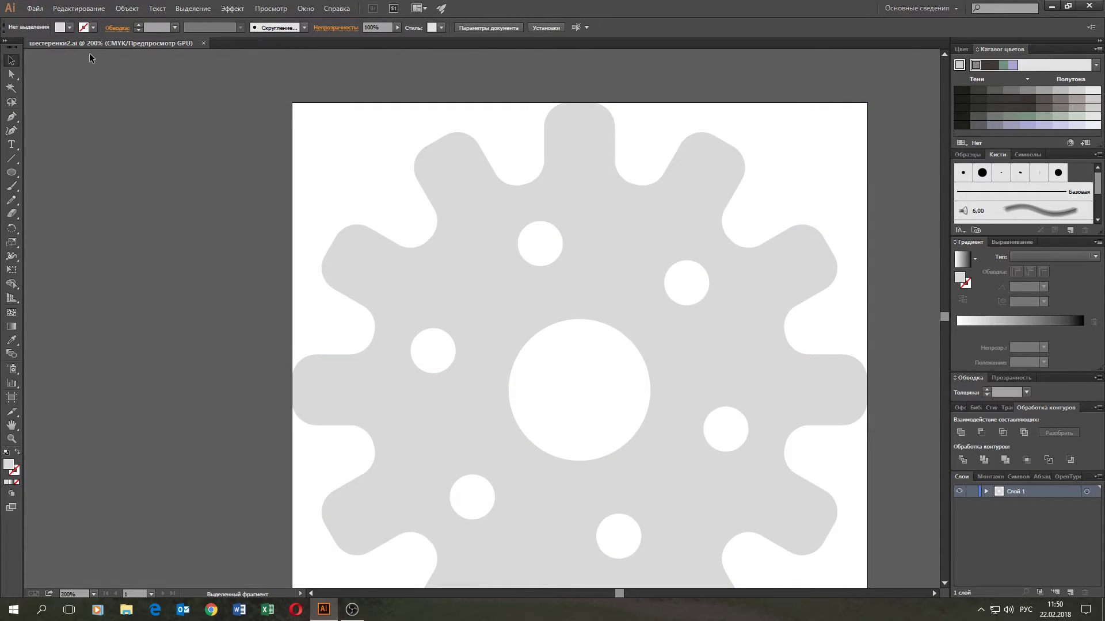
- Open шестеренки1.ai with the file type filter set to Adobe Illustrator
click(34, 8)
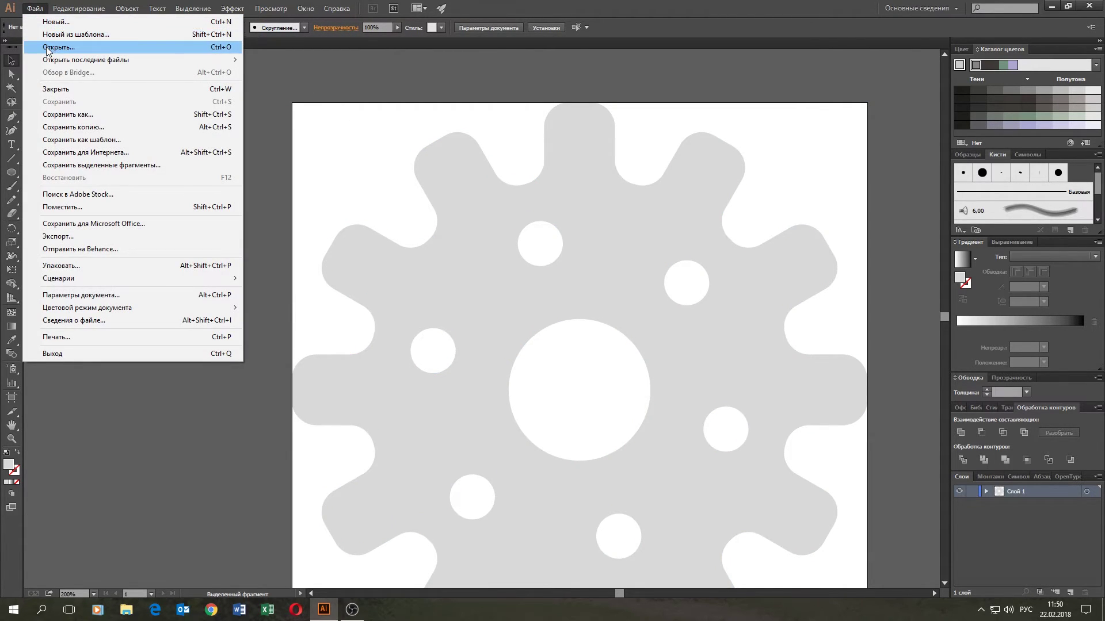
click(58, 47)
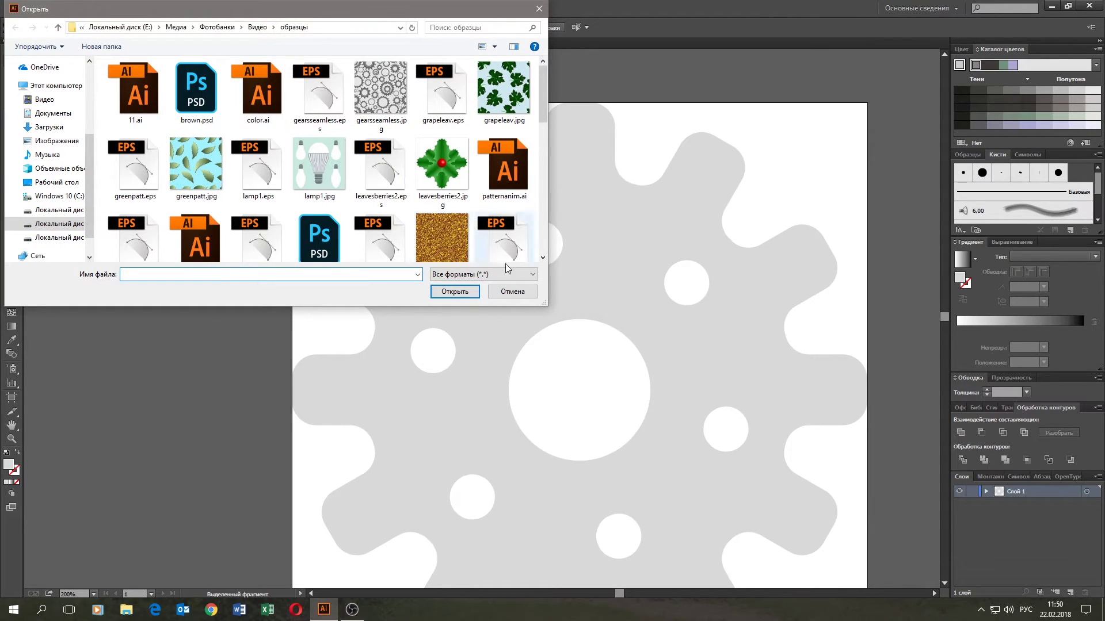
click(535, 275)
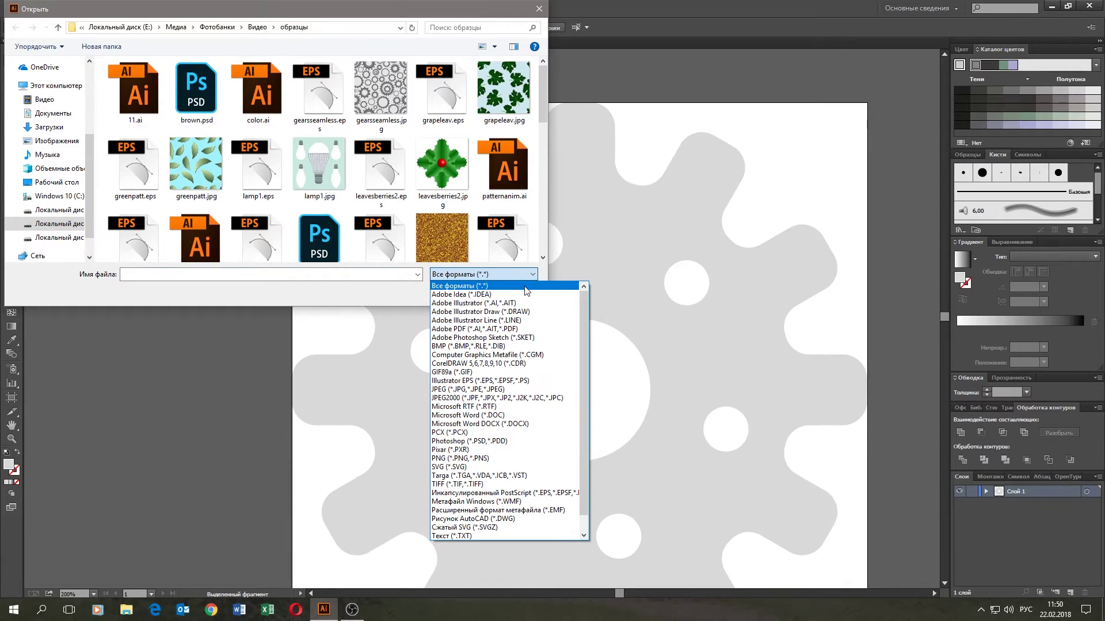
click(524, 299)
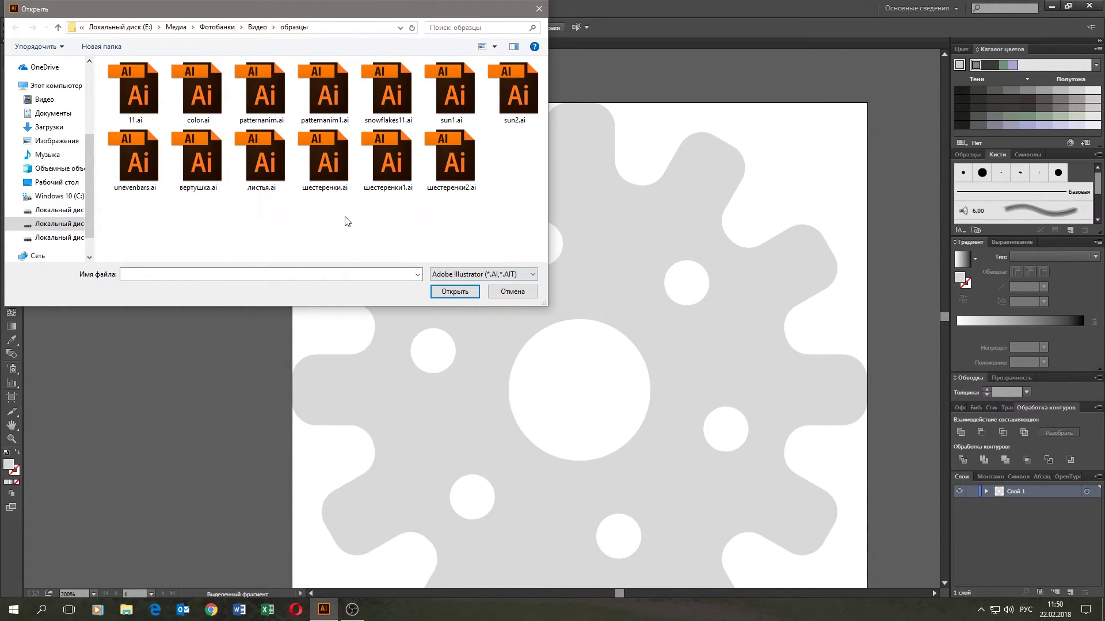
click(390, 172)
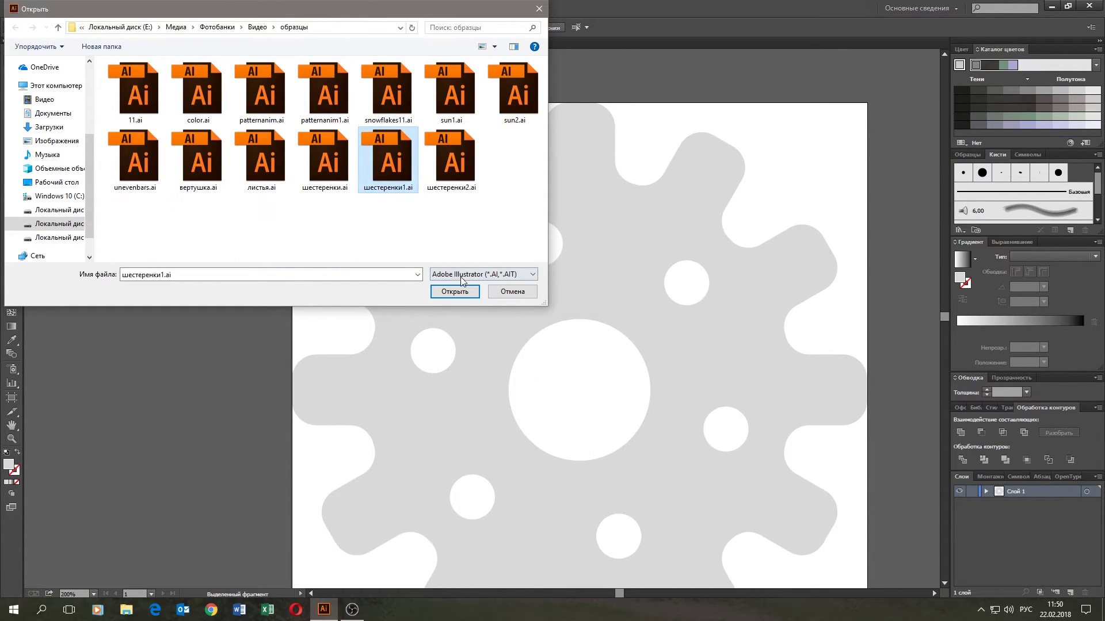
click(455, 292)
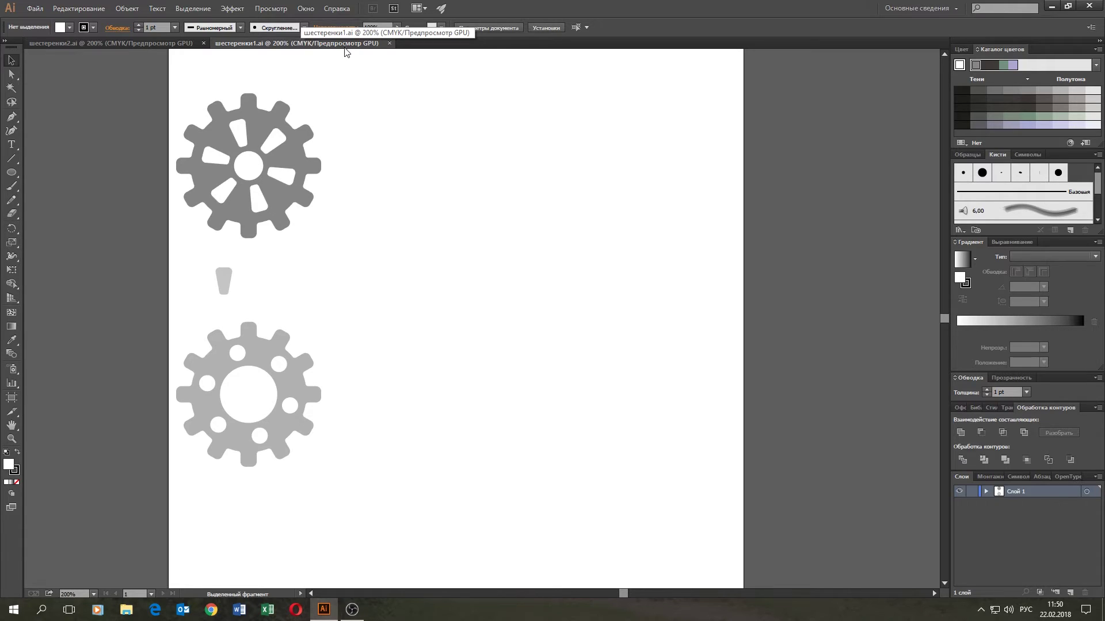
- Close шестеренки1.ai and reopen it in a second tab
click(389, 43)
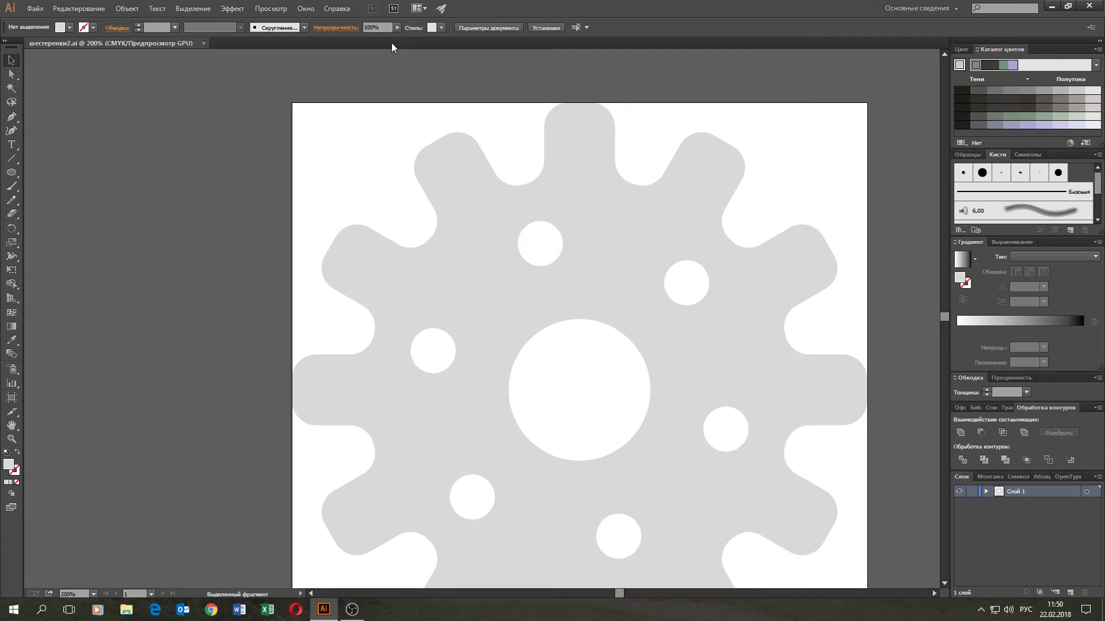
click(30, 10)
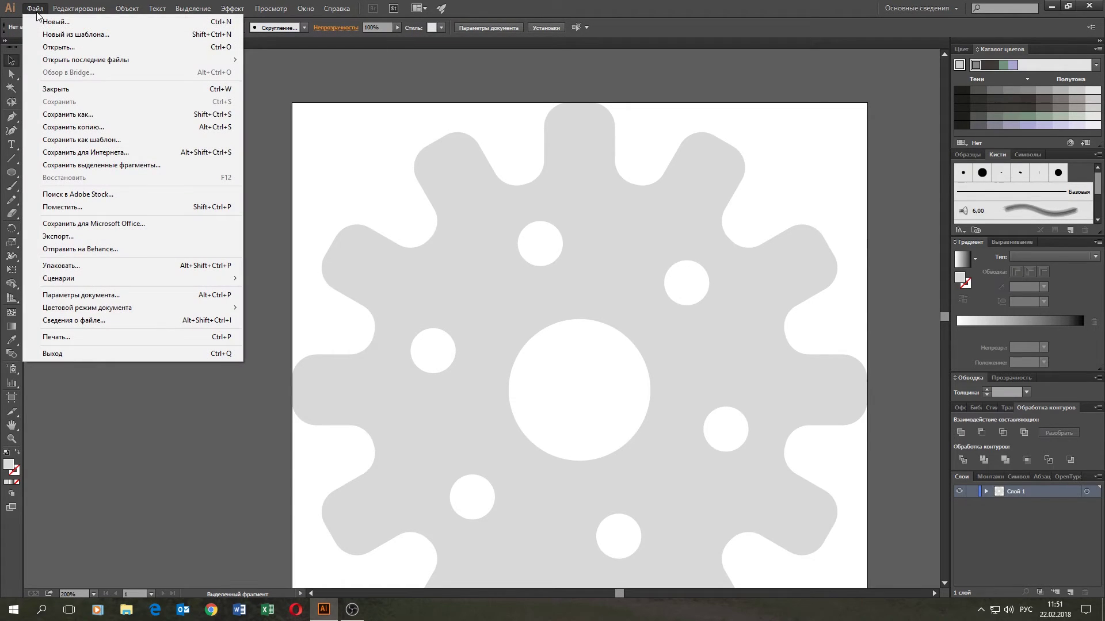
click(54, 47)
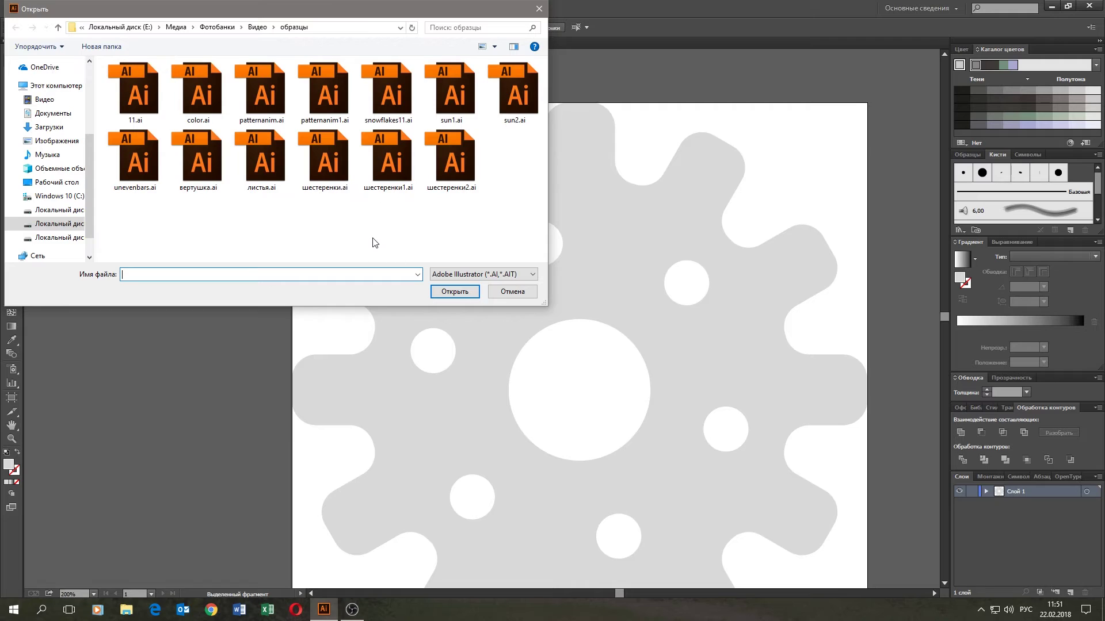
click(328, 173)
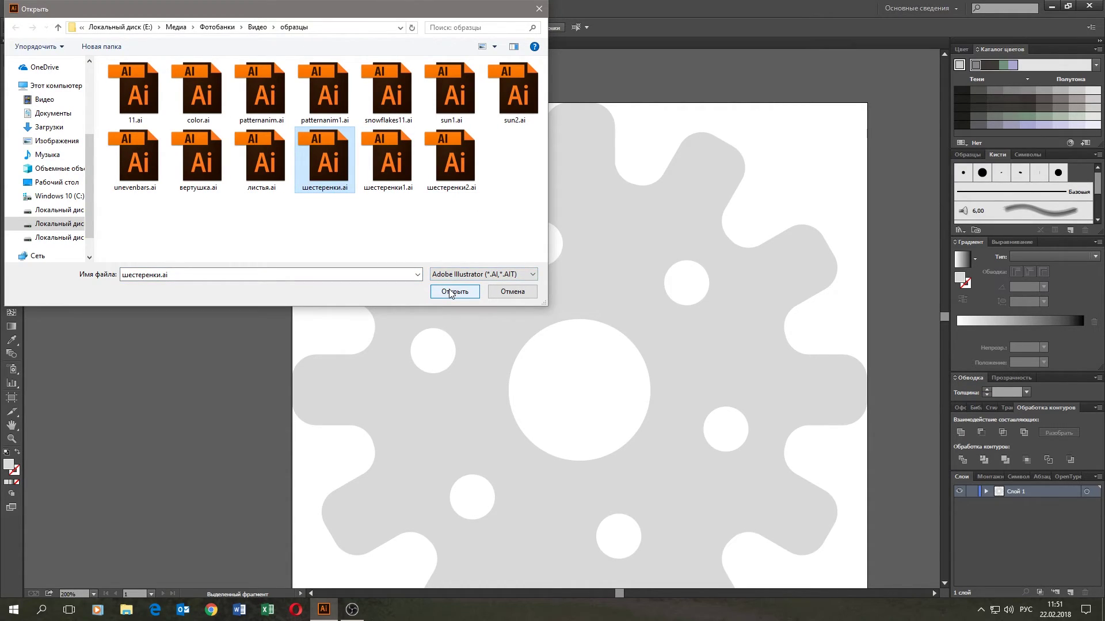
click(451, 161)
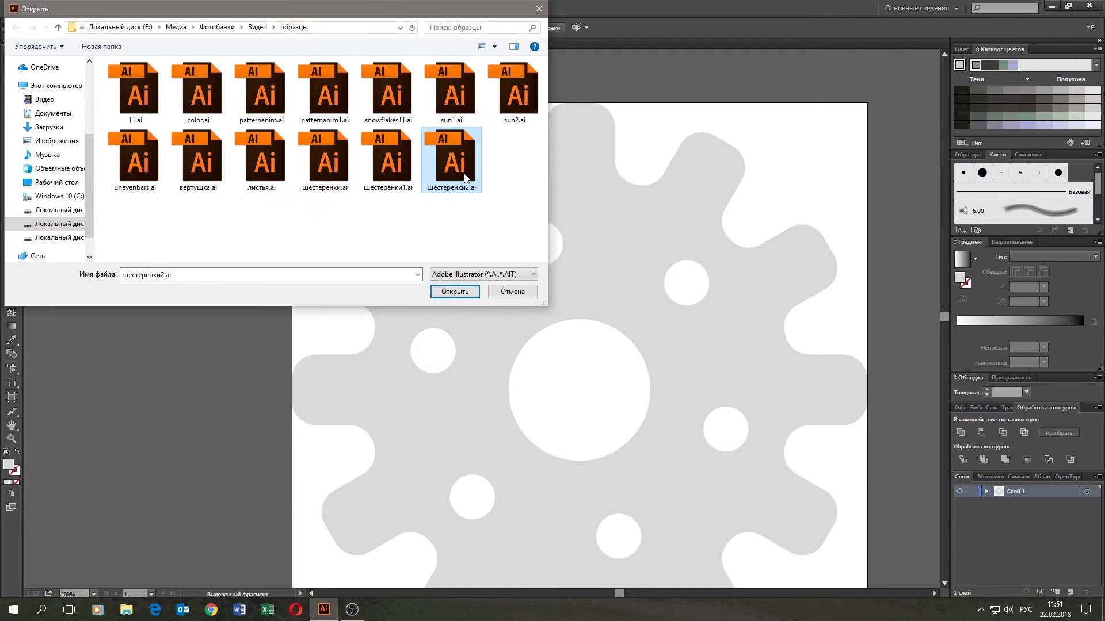
mouse_move(394, 8)
mouse_down()
mouse_move(574, 54)
mouse_move(469, 45)
mouse_up()
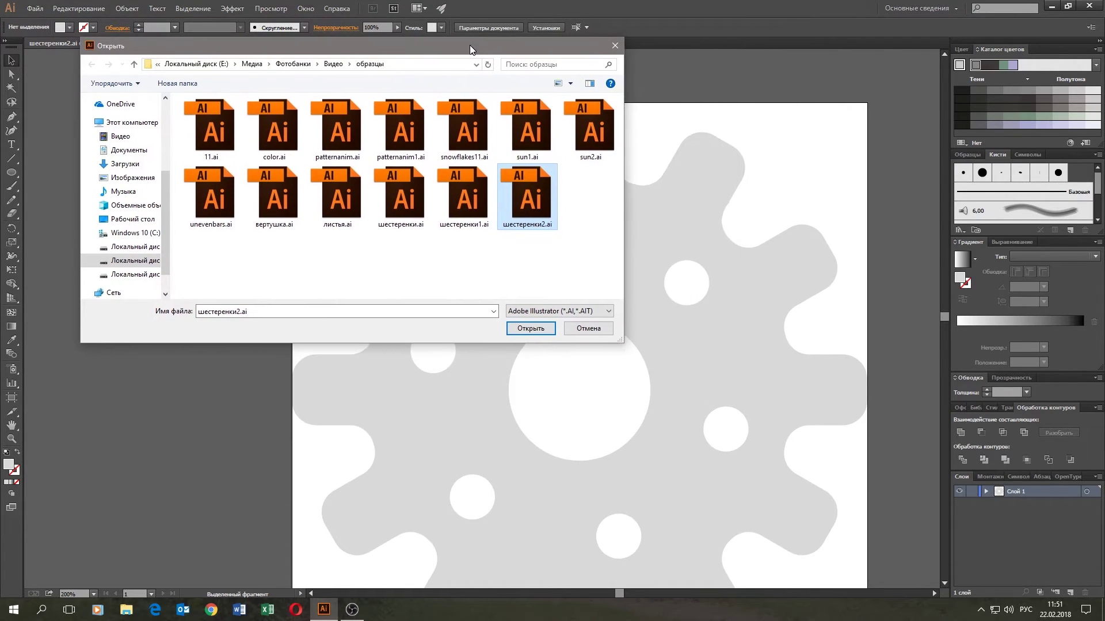
click(472, 173)
click(531, 328)
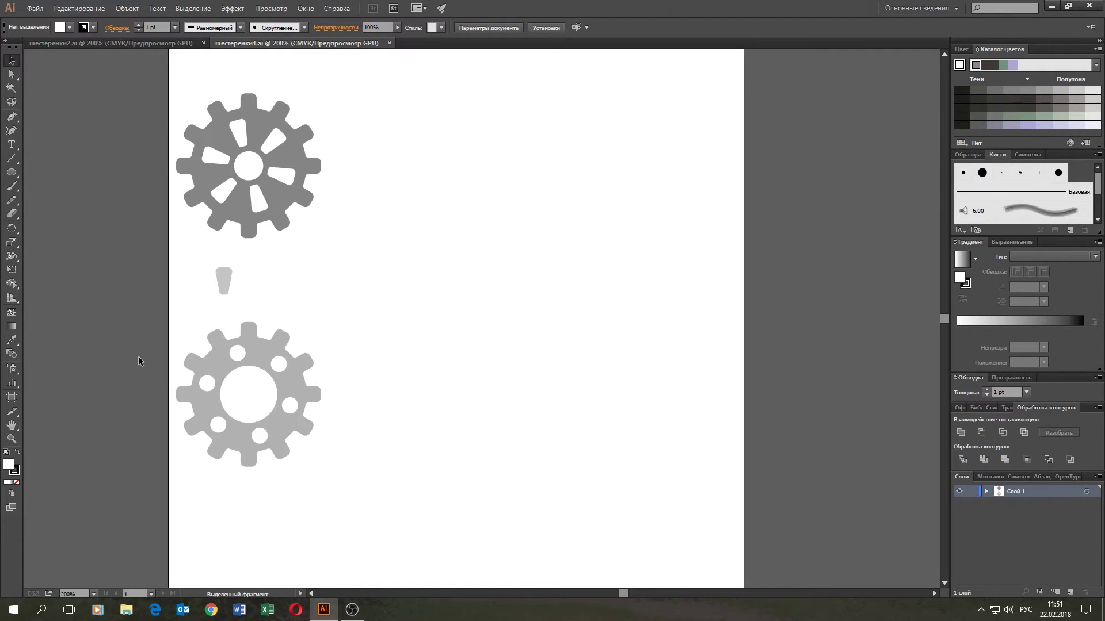
- Delete the lower gear and stray tooth, centre the remaining gear, and set W to 500 pt
mouse_move(127, 276)
mouse_down()
mouse_move(164, 333)
mouse_move(333, 490)
mouse_up()
key(Delete)
click(291, 155)
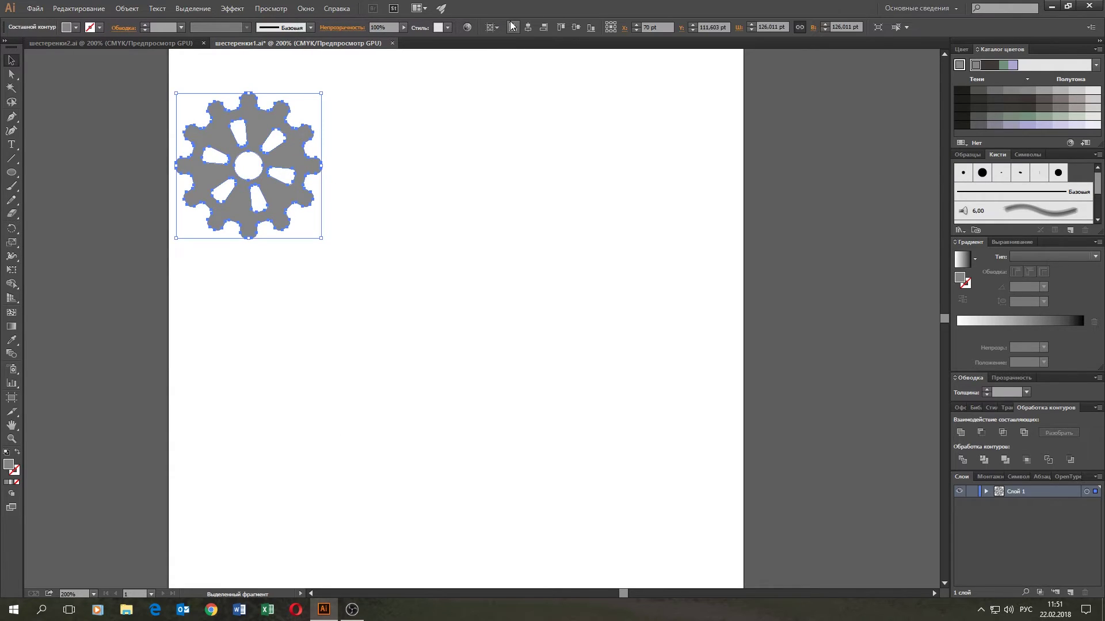
click(528, 27)
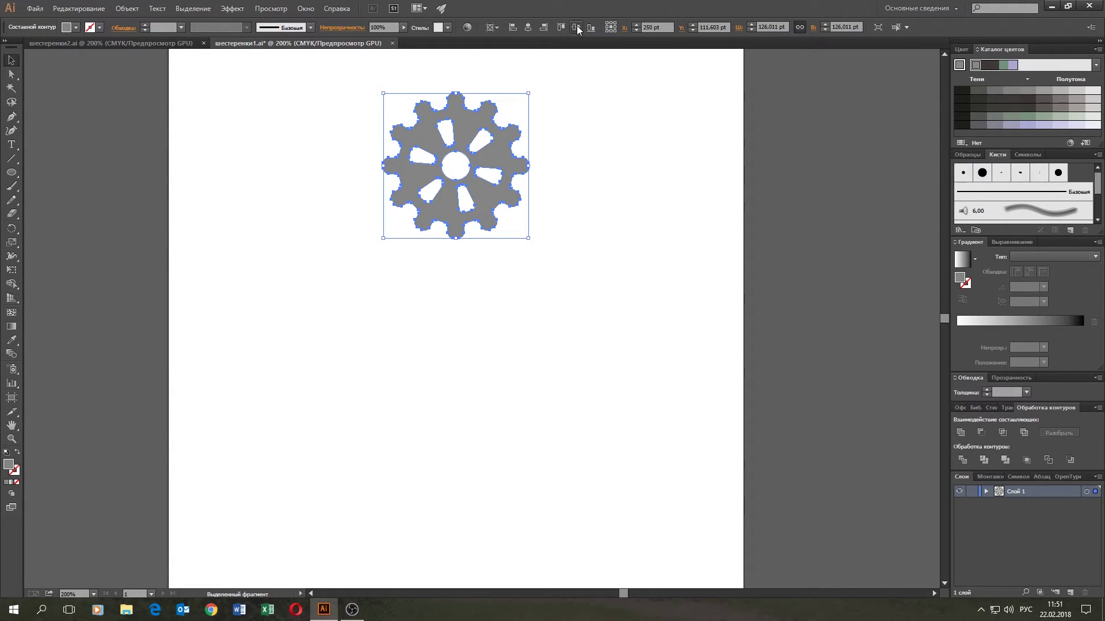
click(576, 27)
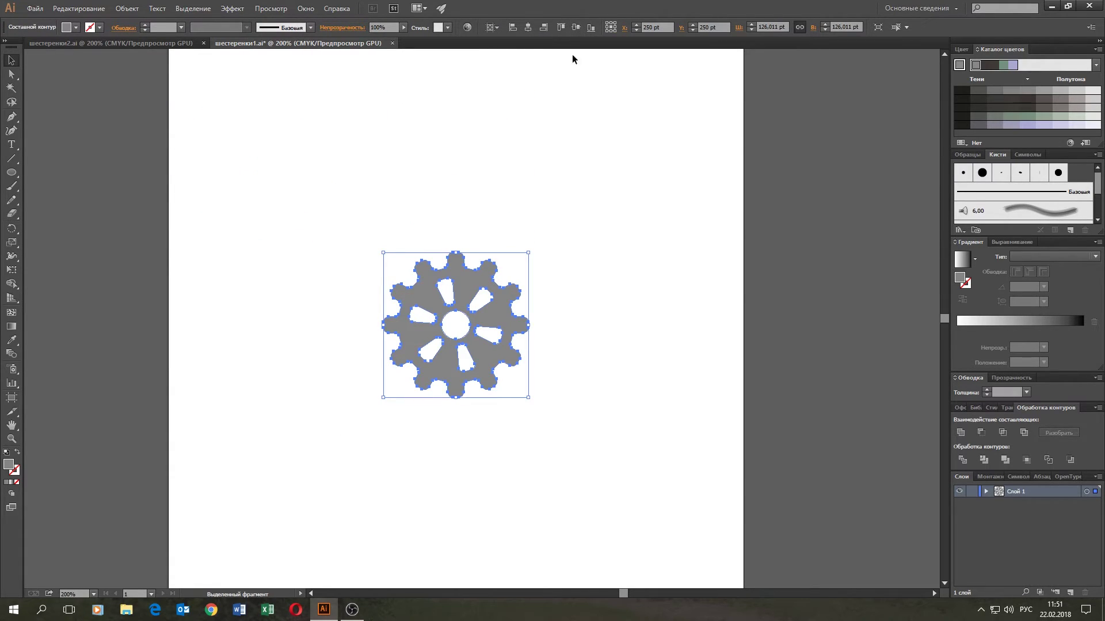
click(771, 27)
text(500)
key(Return)
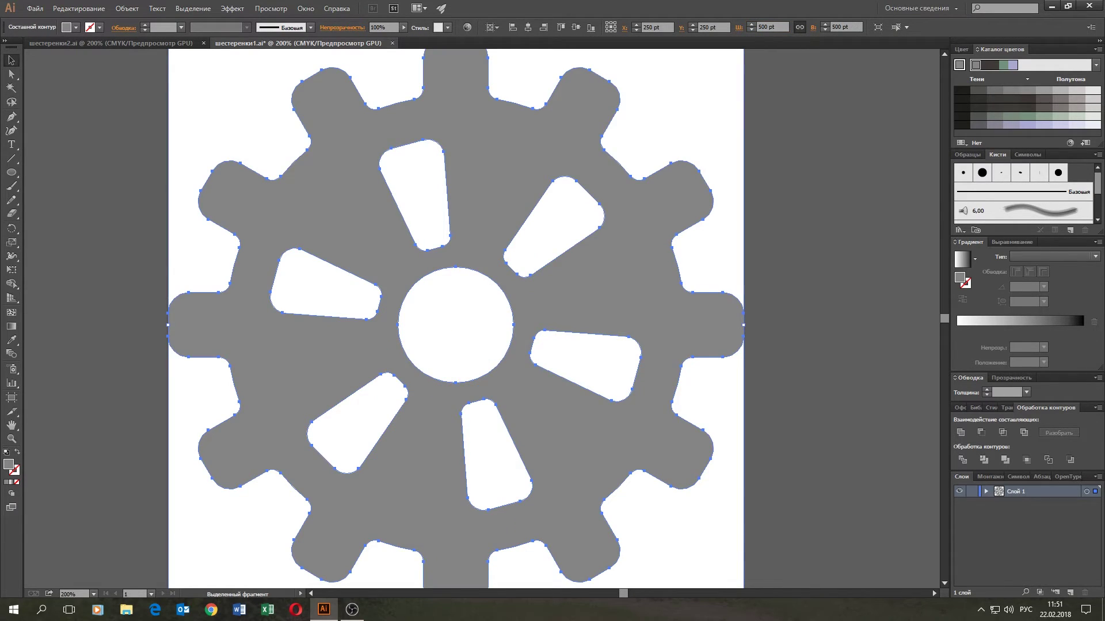
scroll(605, 115, down, 1)
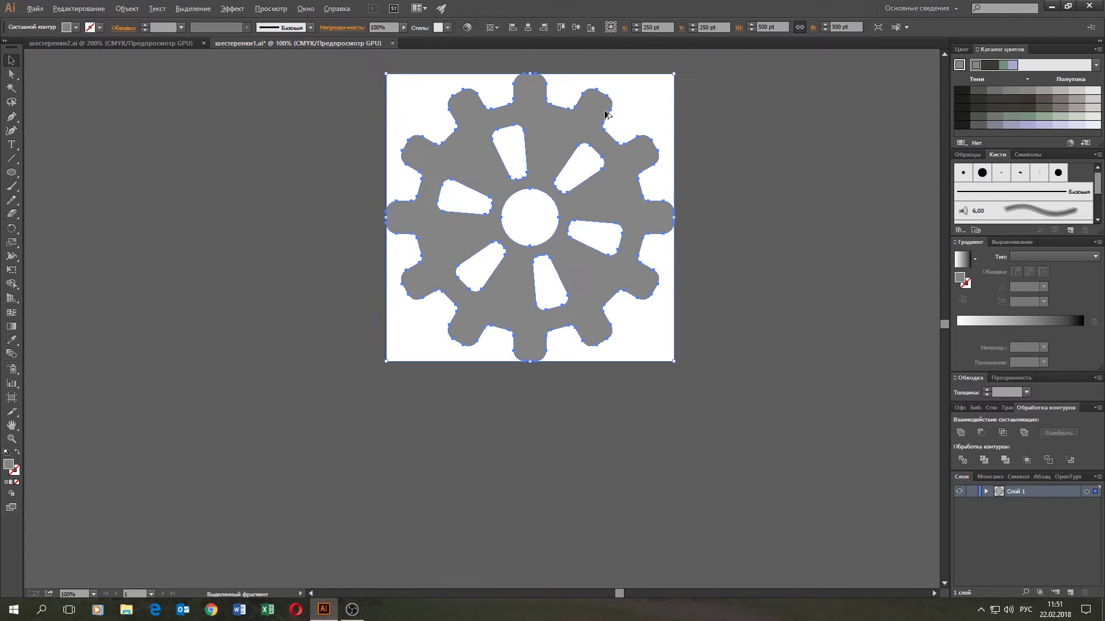
- Save the centred gear document and deselect the gear
click(34, 8)
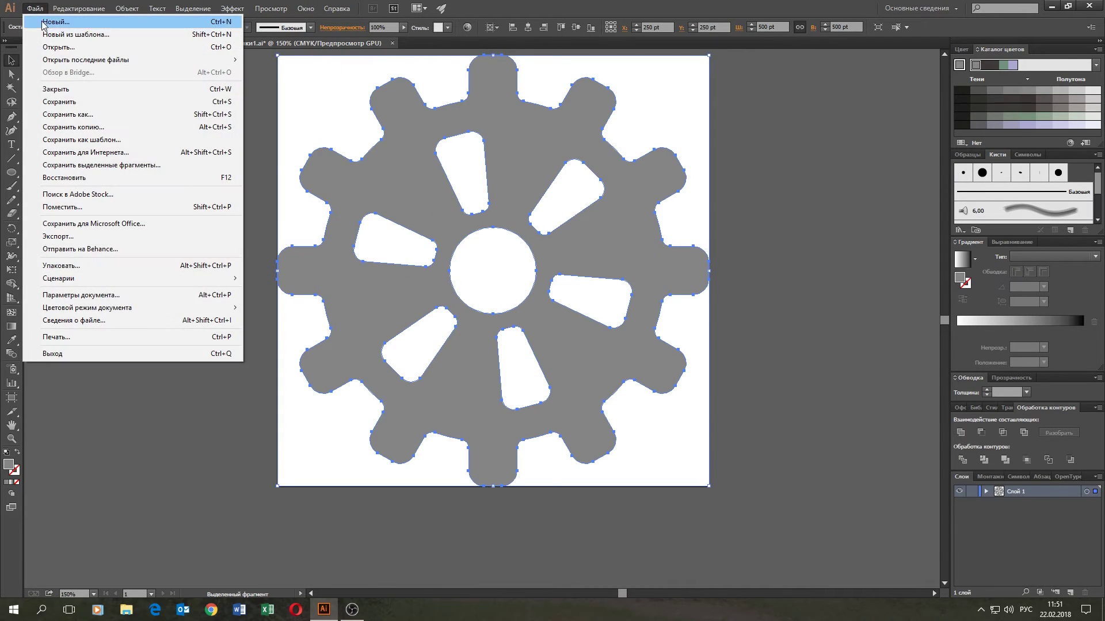
click(58, 103)
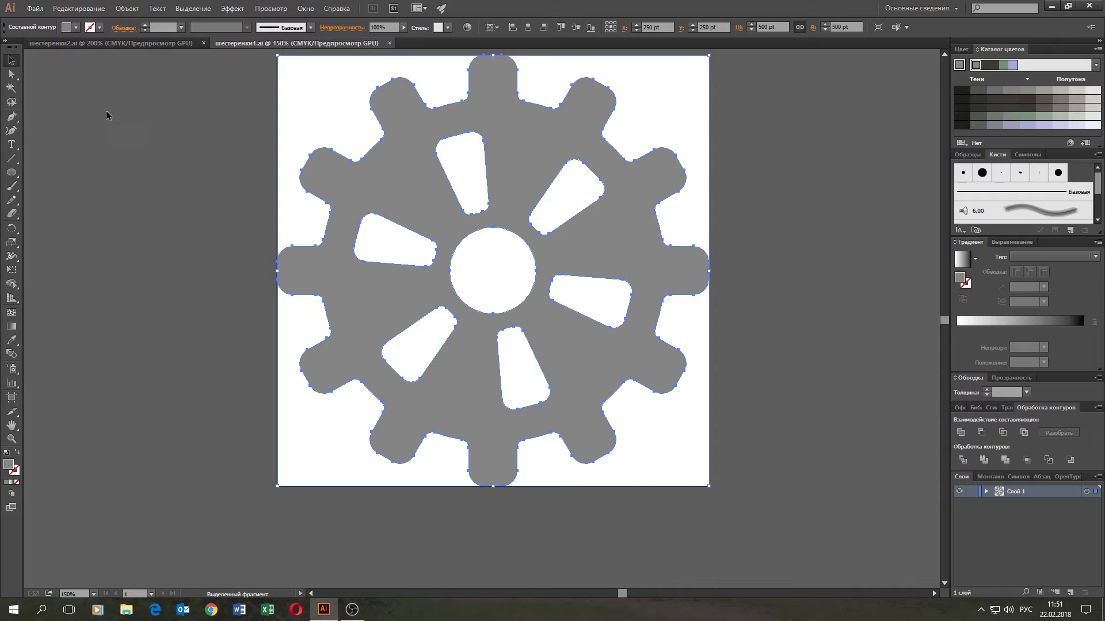
click(131, 113)
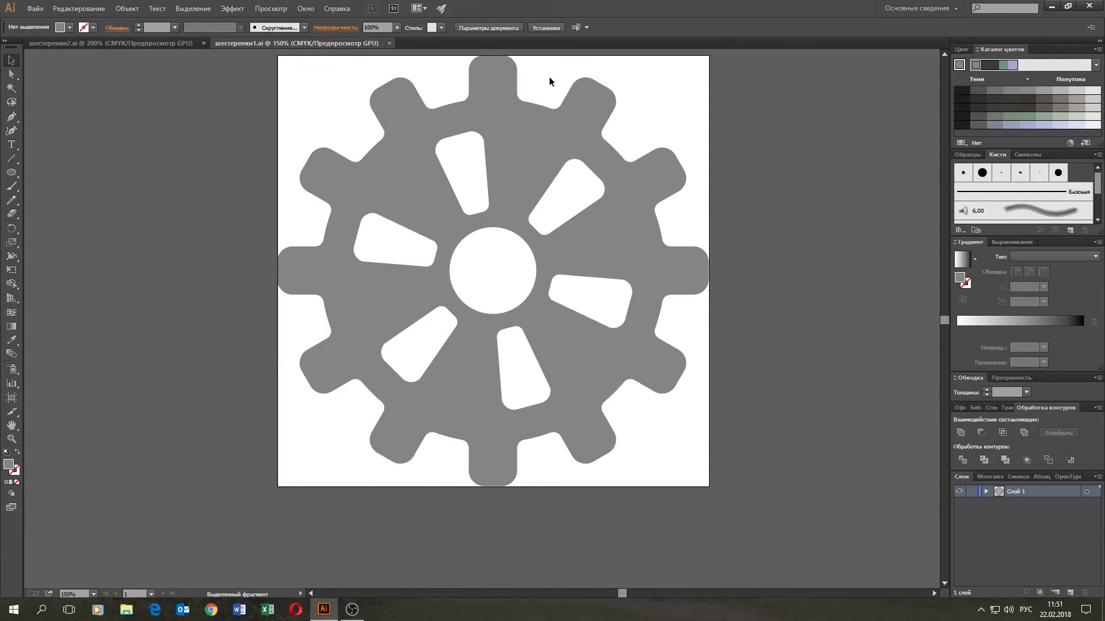
- Close the шестеренки1.ai and шестеренки2.ai documents
drag(569, 80, 550, 141)
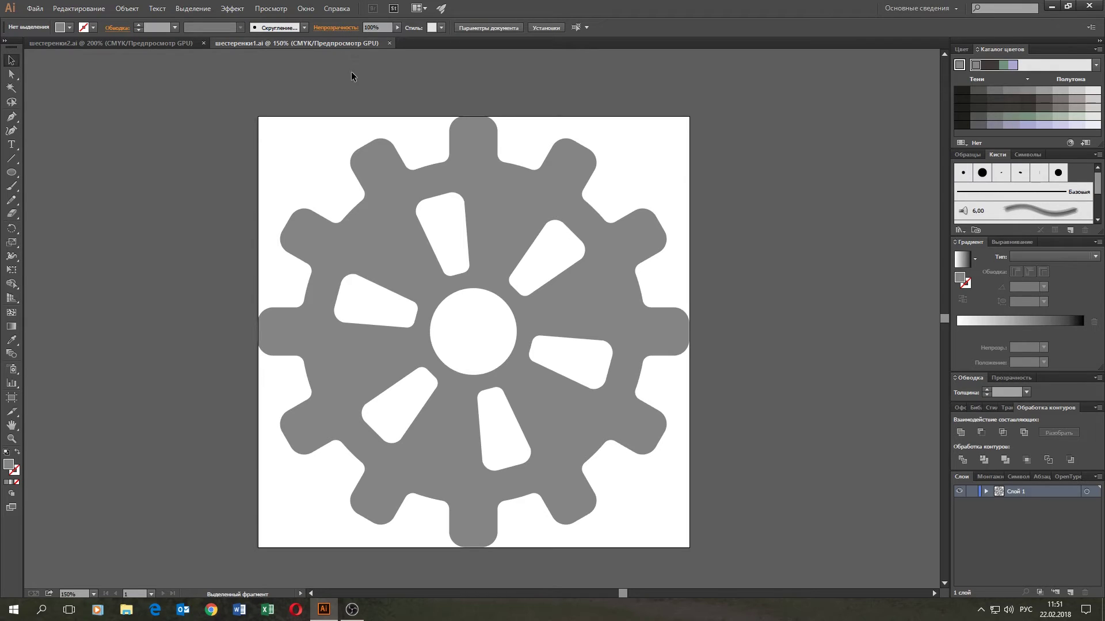
click(392, 45)
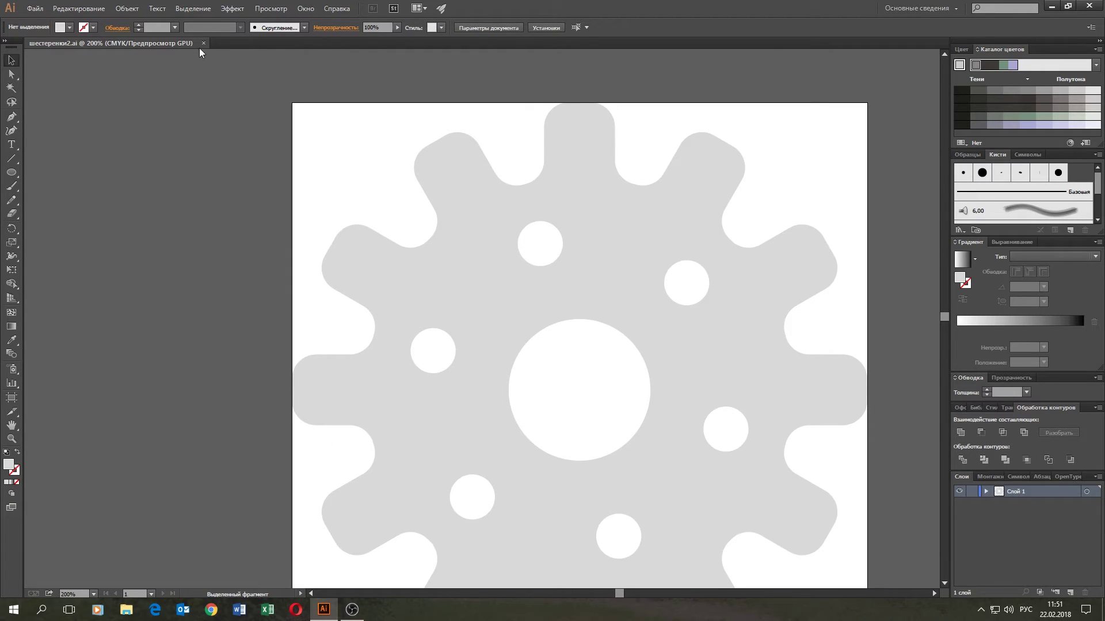
click(203, 44)
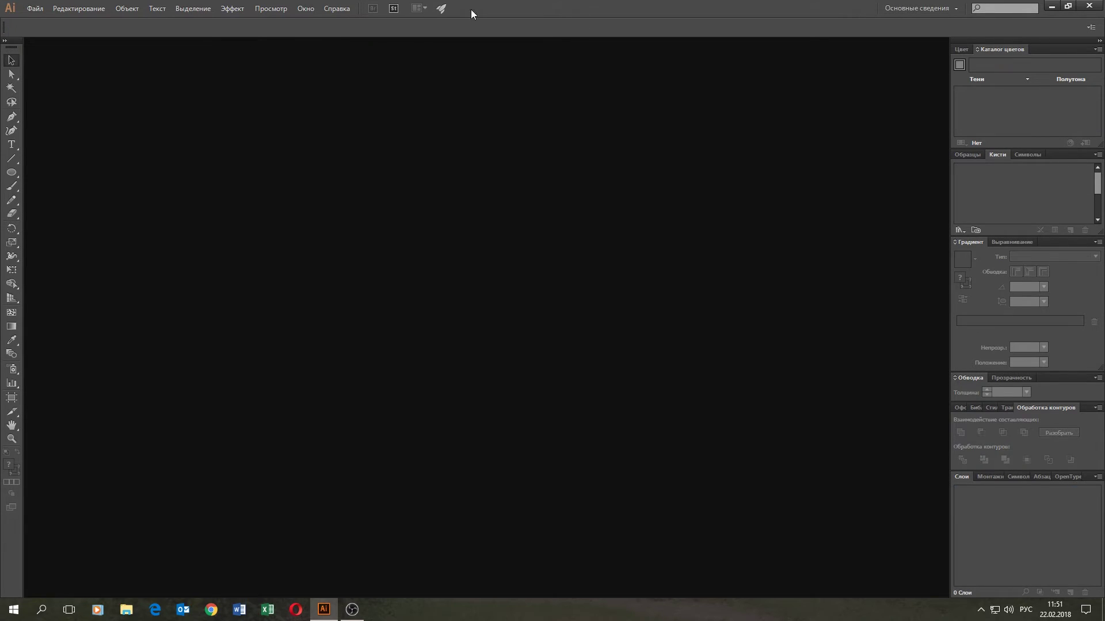
- Quit Illustrator and create a new After Effects project with a default new composition
click(1089, 6)
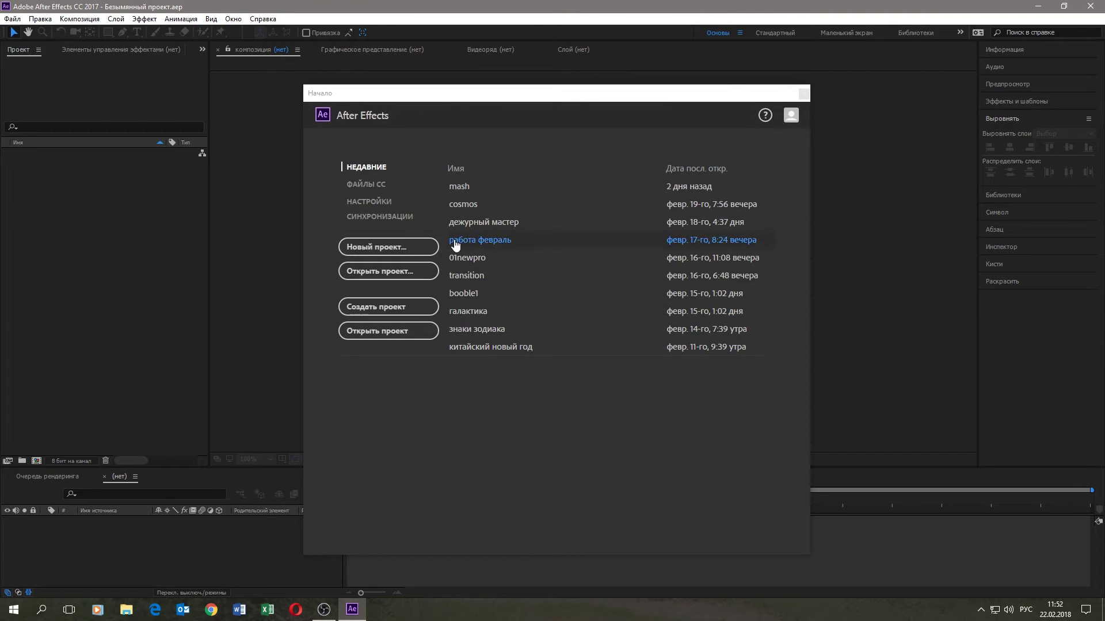
click(388, 246)
click(79, 18)
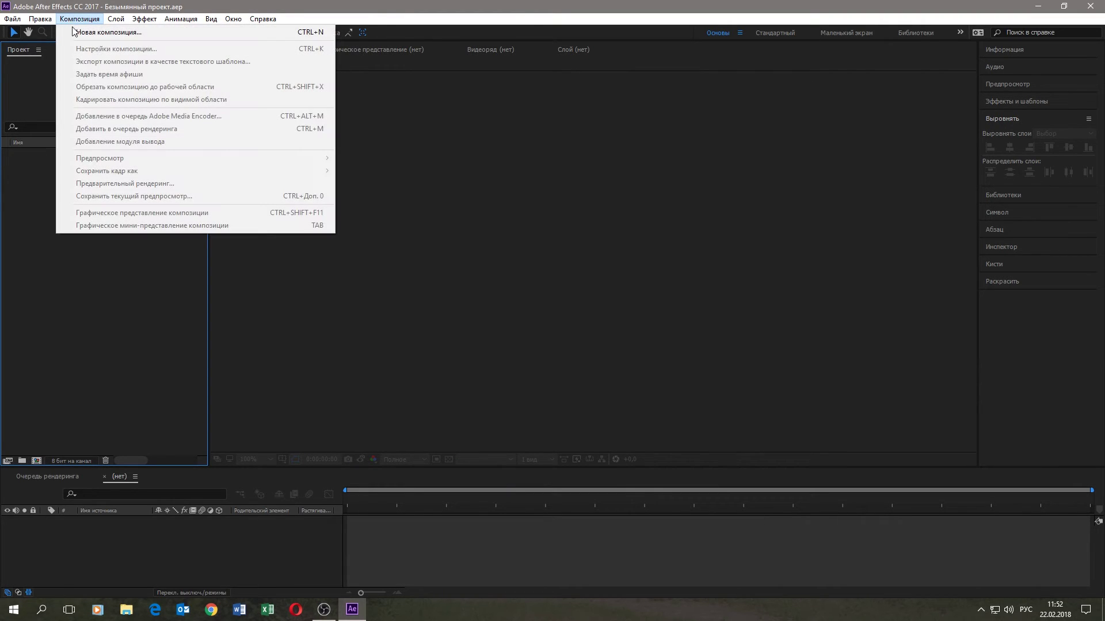
click(86, 33)
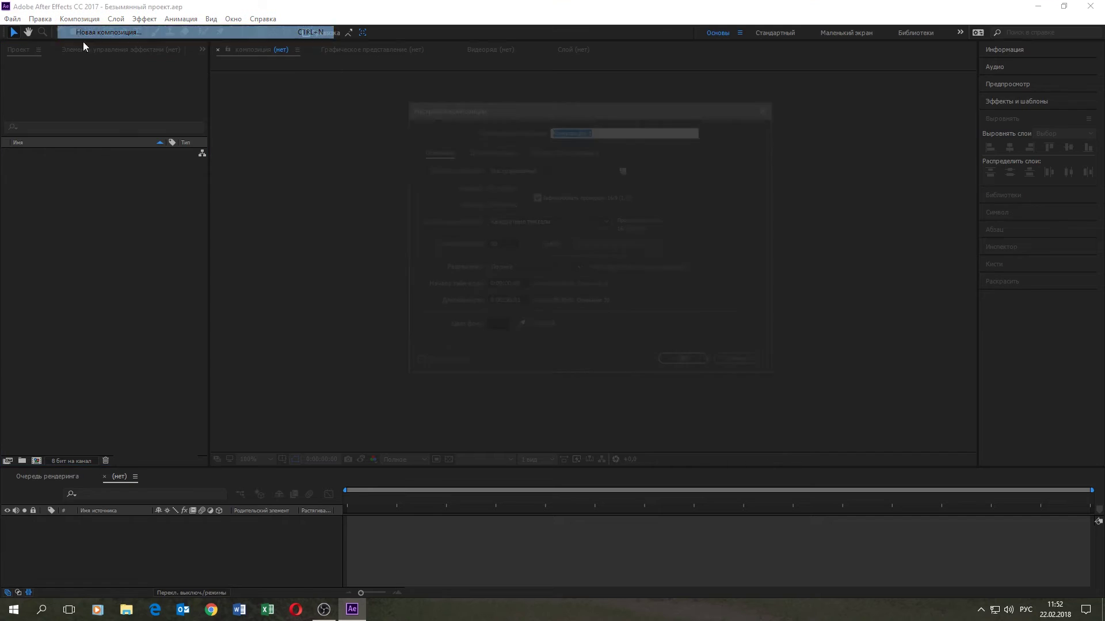
click(688, 364)
- Import шестеренки1.ai and шестеренки2.ai and place both as layers in the composition
right_click(127, 242)
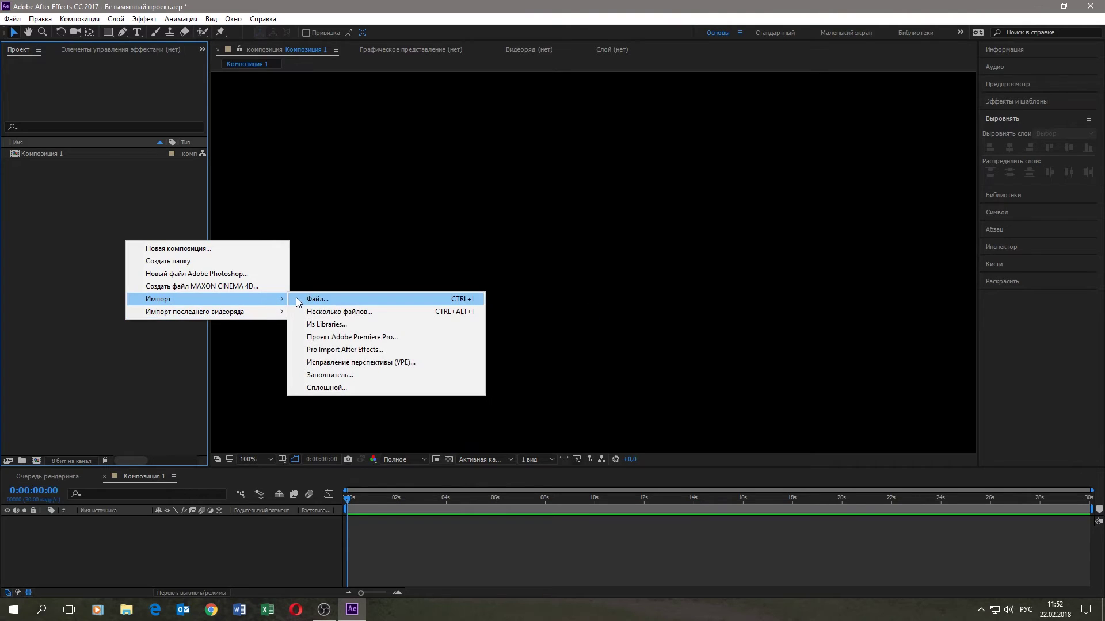
click(299, 300)
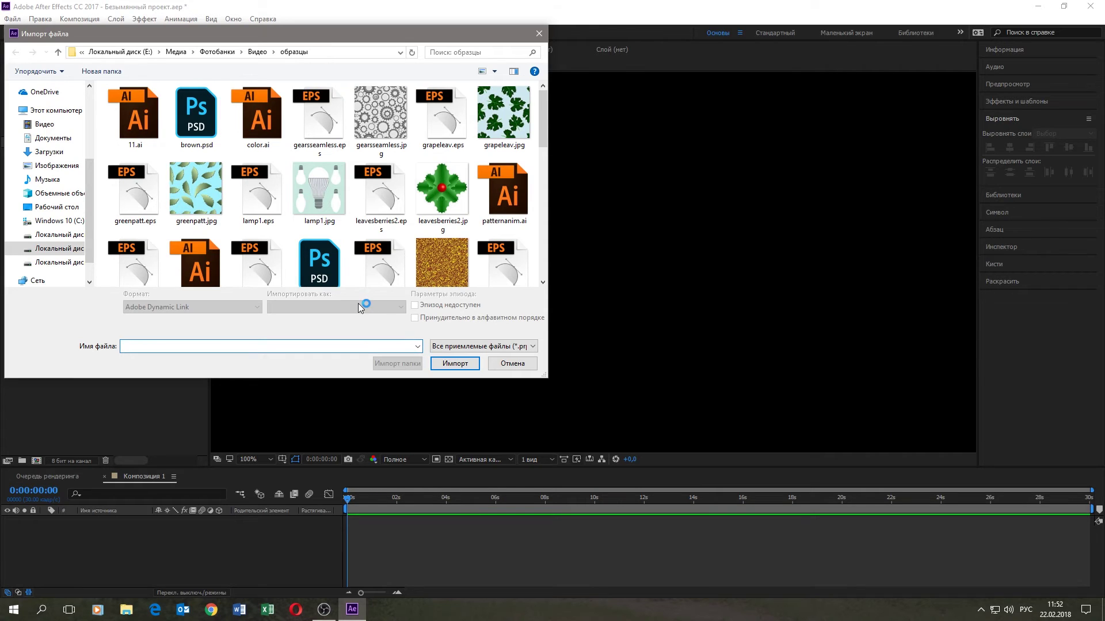
scroll(352, 183, down, 5)
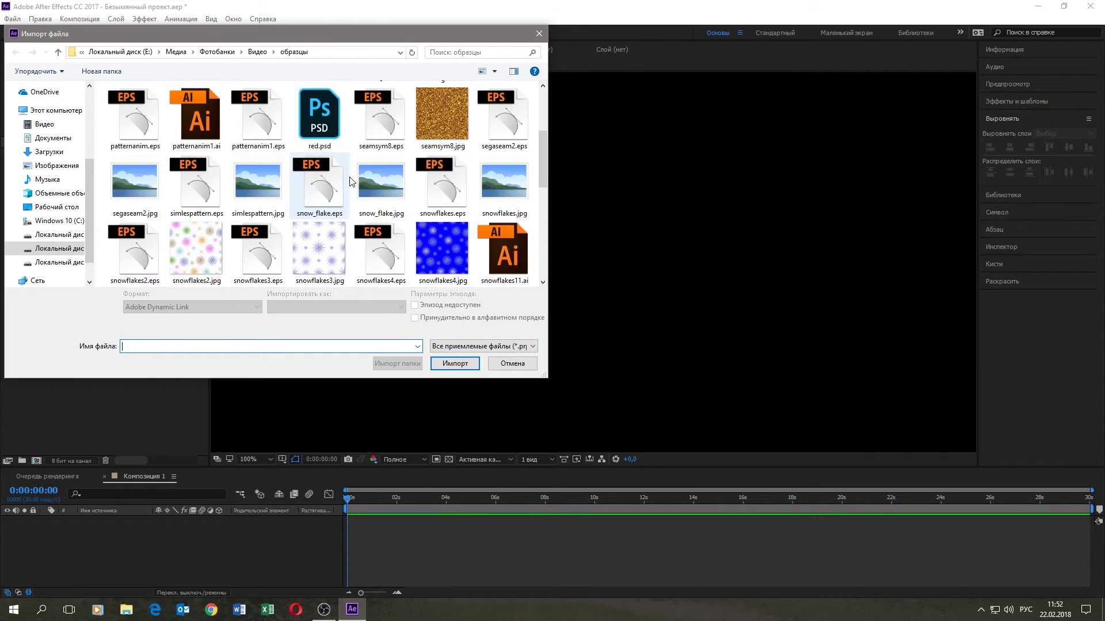
scroll(352, 183, down, 5)
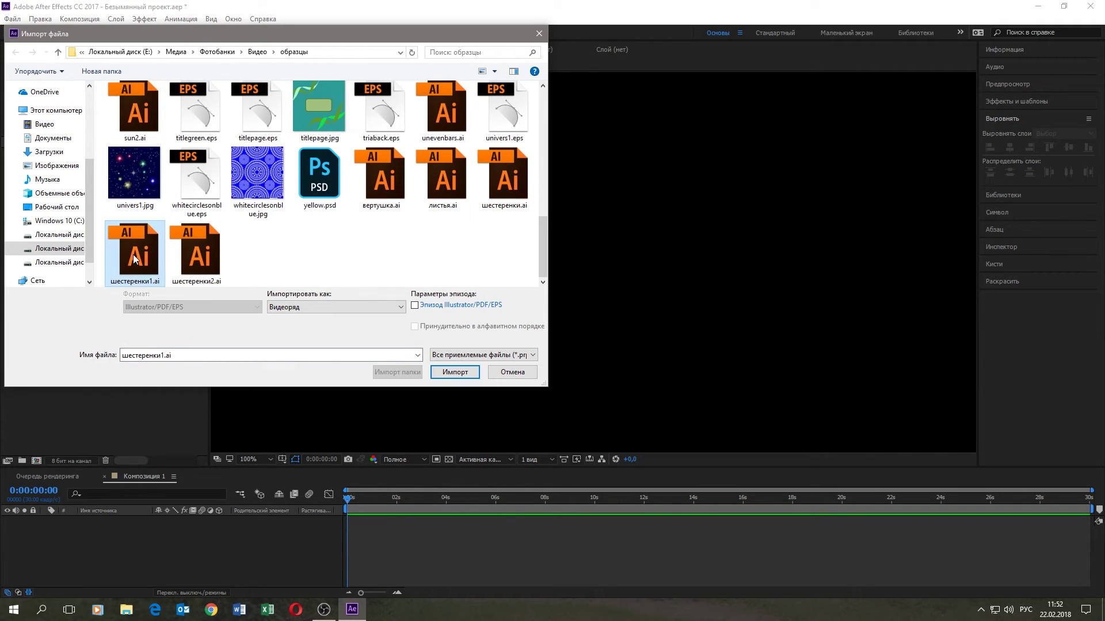
ctrl+click(196, 253)
click(455, 372)
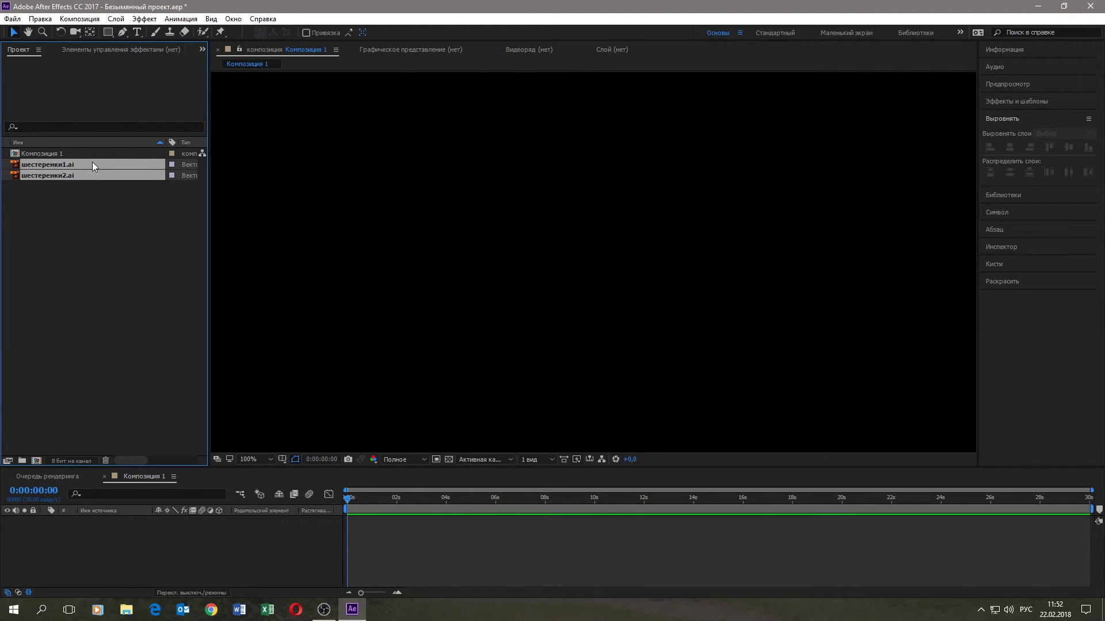
drag(92, 164, 85, 530)
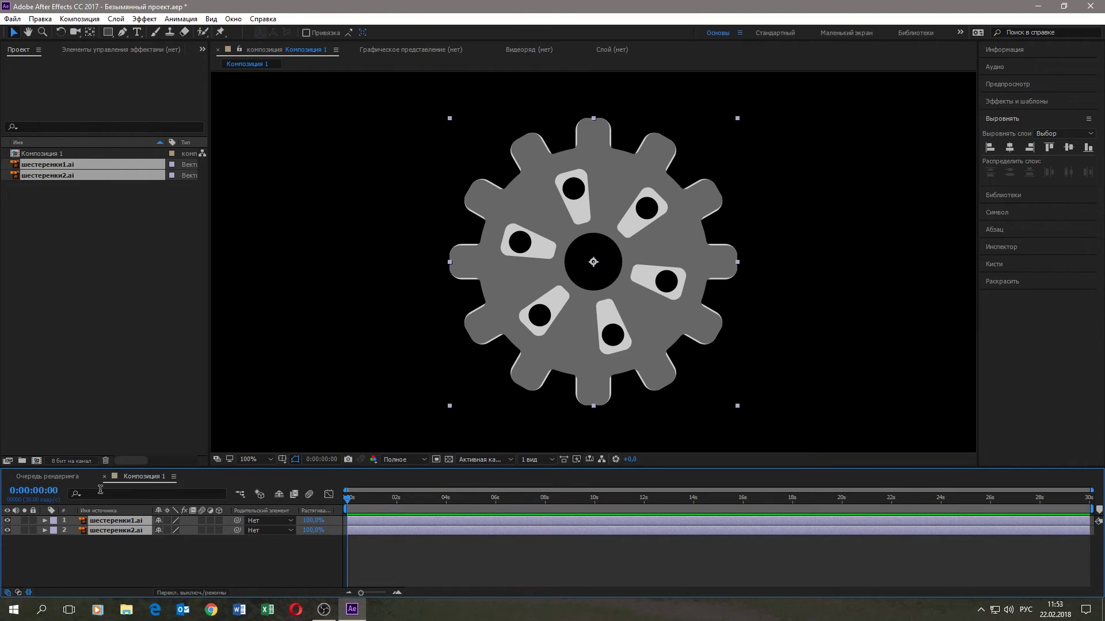
- Hide the first gear layer so only шестеренки2.ai is visible in the viewer
click(9, 530)
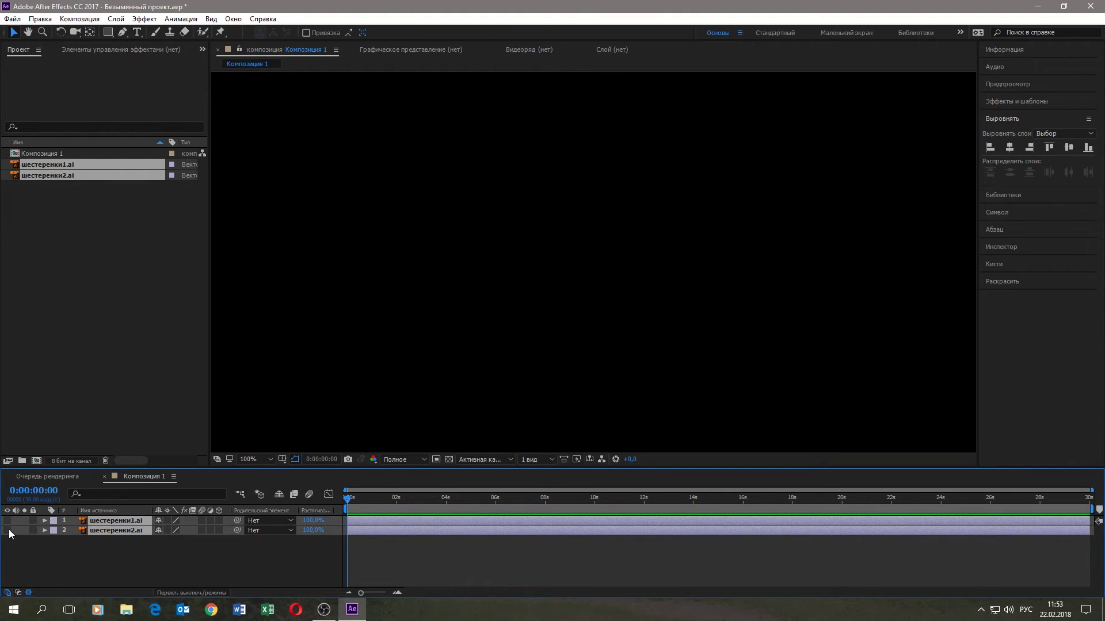
click(118, 570)
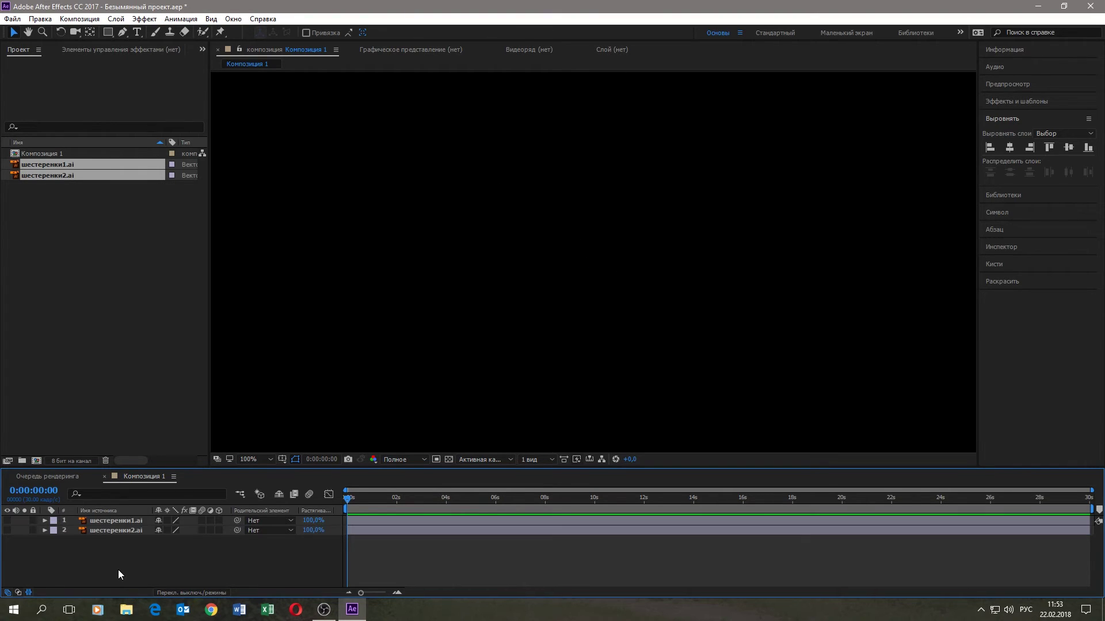
click(8, 530)
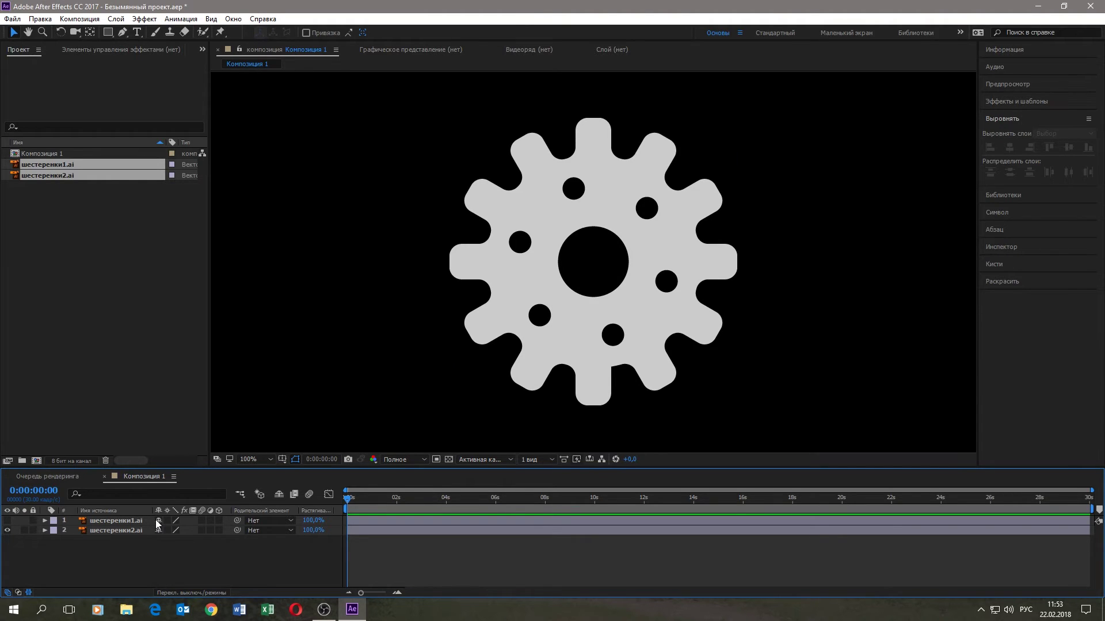
scroll(331, 313, down, 6)
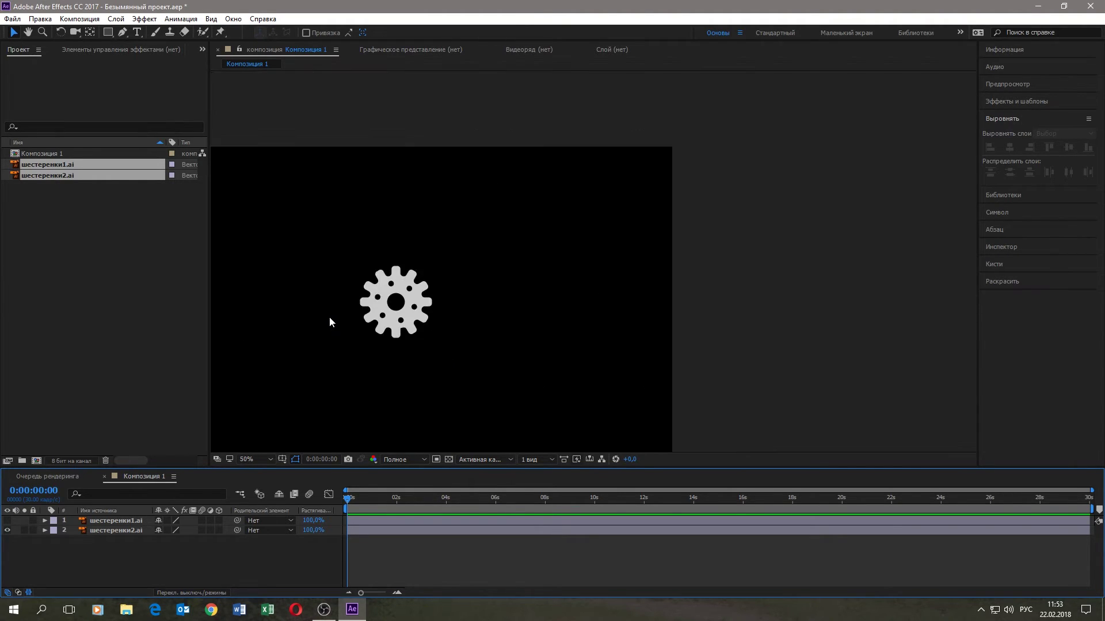
scroll(328, 320, down, 2)
scroll(327, 320, up, 2)
scroll(327, 320, up, 2)
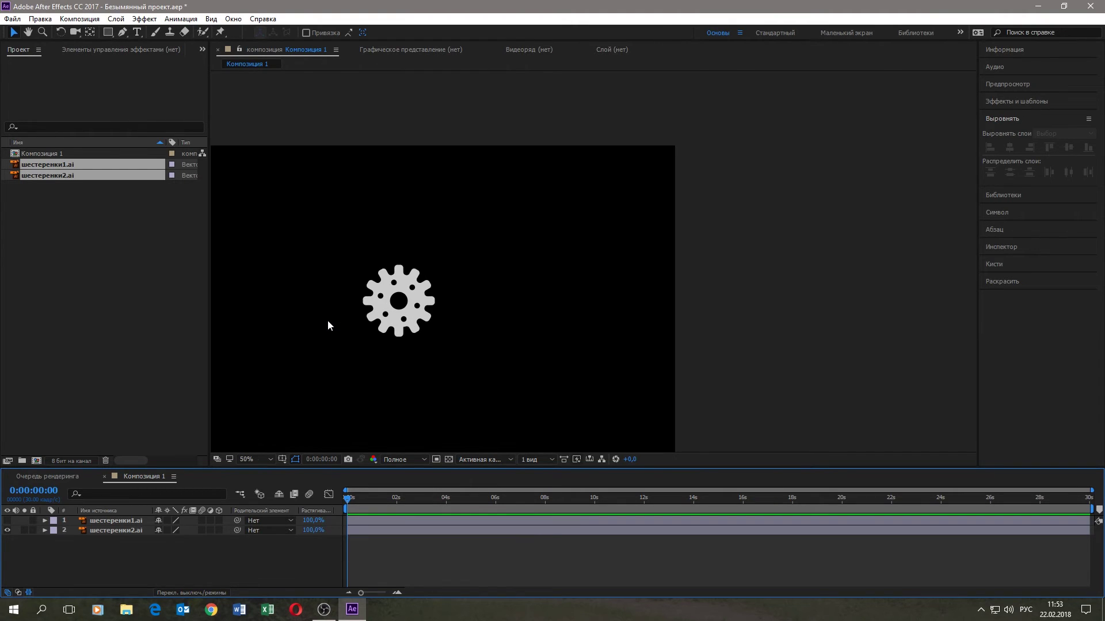
scroll(328, 313, up, 2)
drag(328, 313, 368, 313)
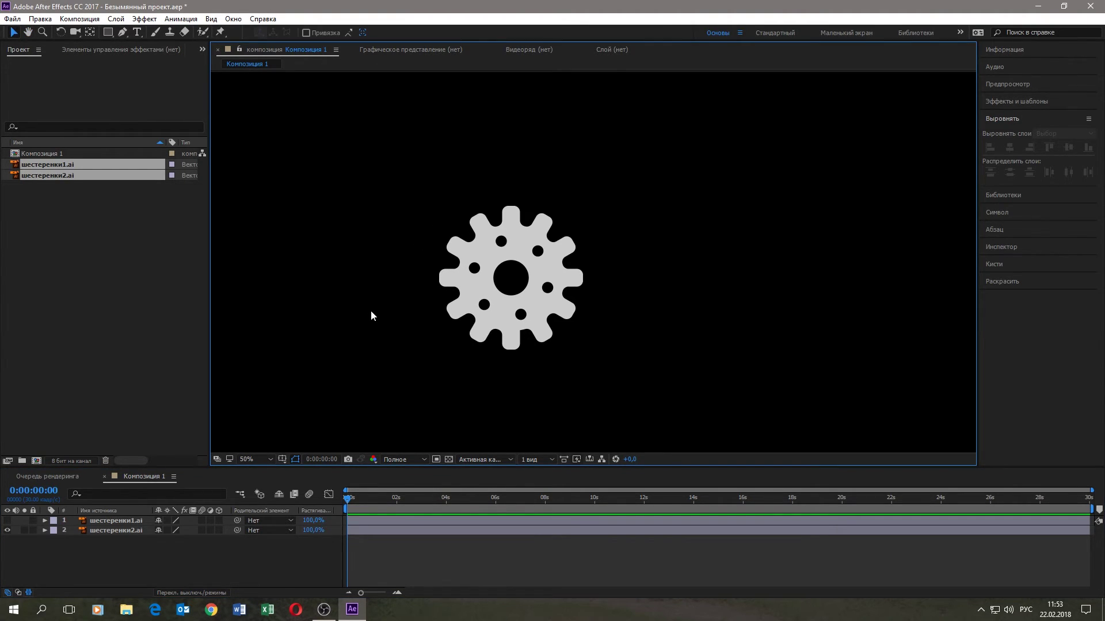
scroll(370, 311, down, 6)
- Select the шестеренки2.ai layer, centre the composition frame, and expand the layer's properties
click(384, 312)
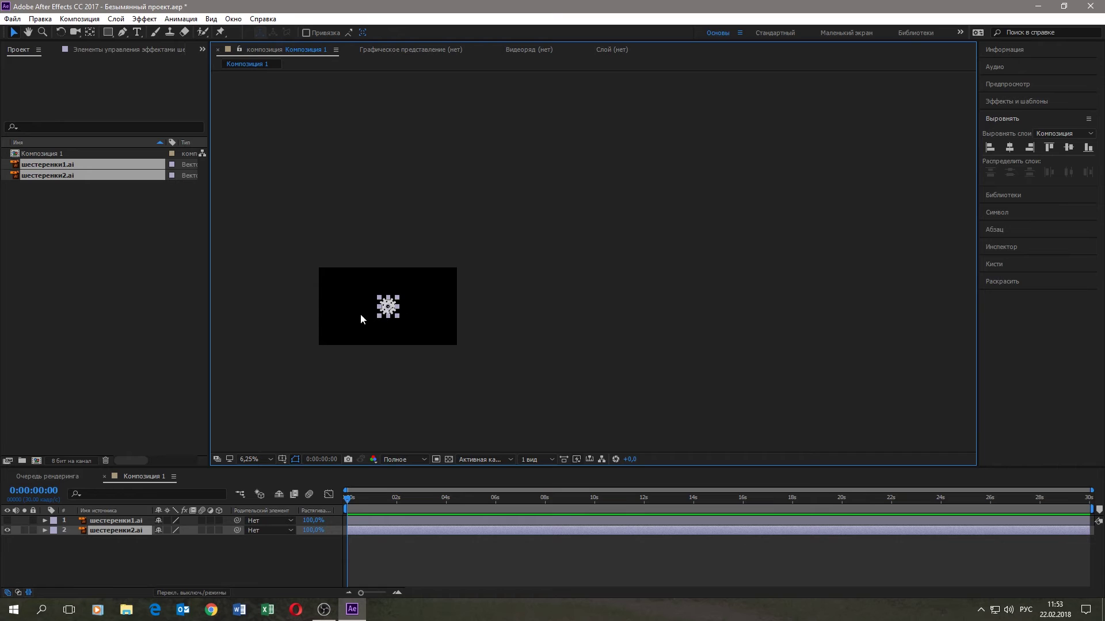
drag(336, 313, 517, 262)
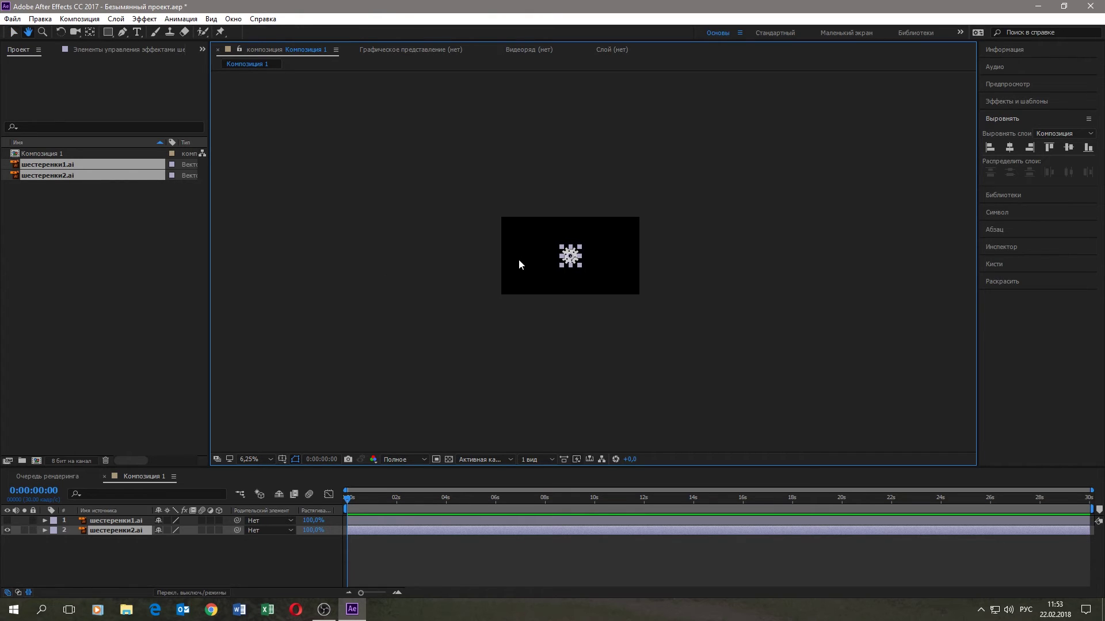
scroll(535, 253, up, 2)
scroll(535, 253, up, 1)
drag(420, 242, 468, 262)
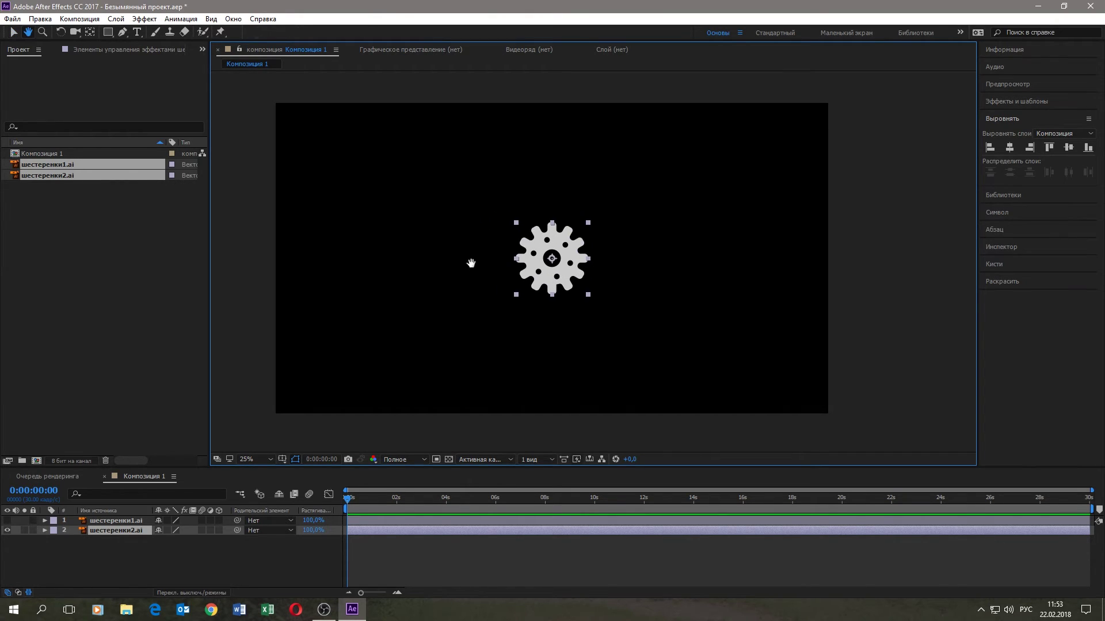
scroll(544, 264, up, 1)
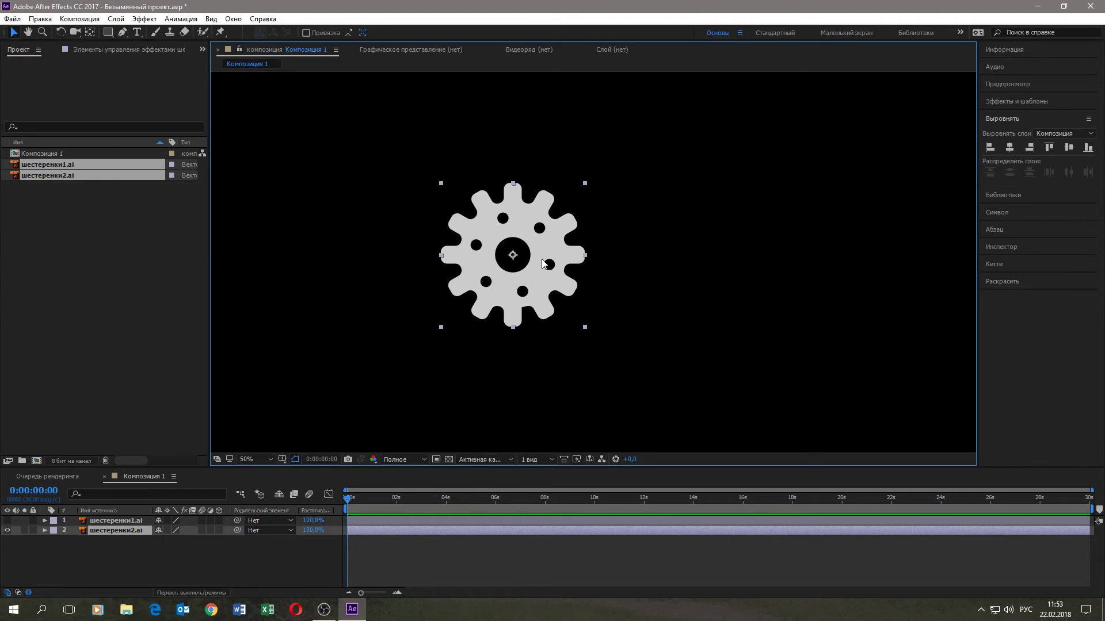
click(1014, 149)
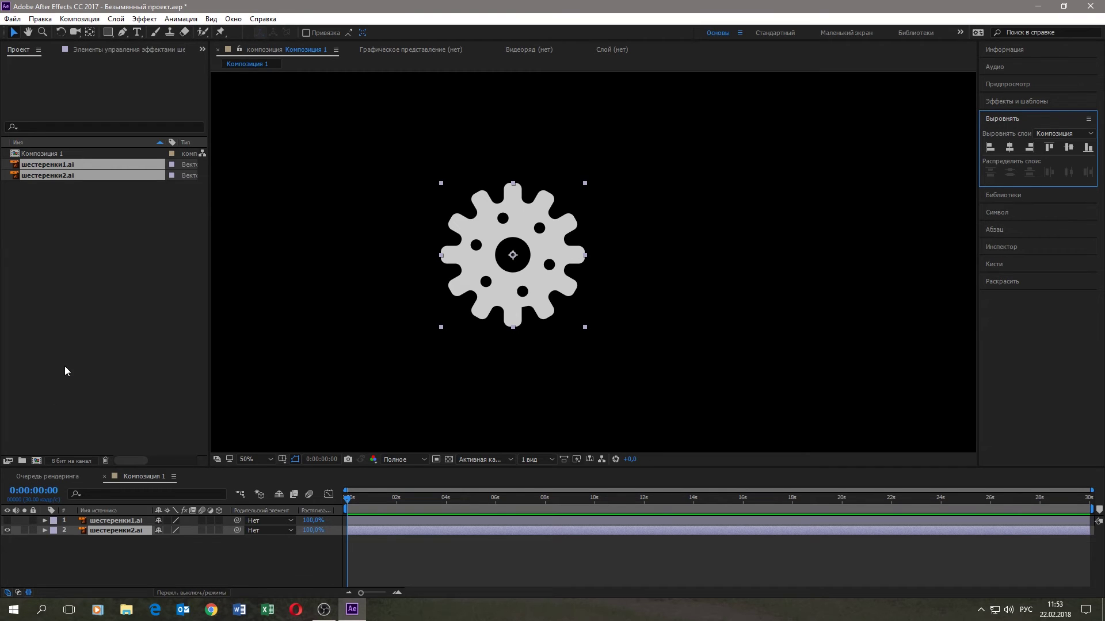
click(43, 531)
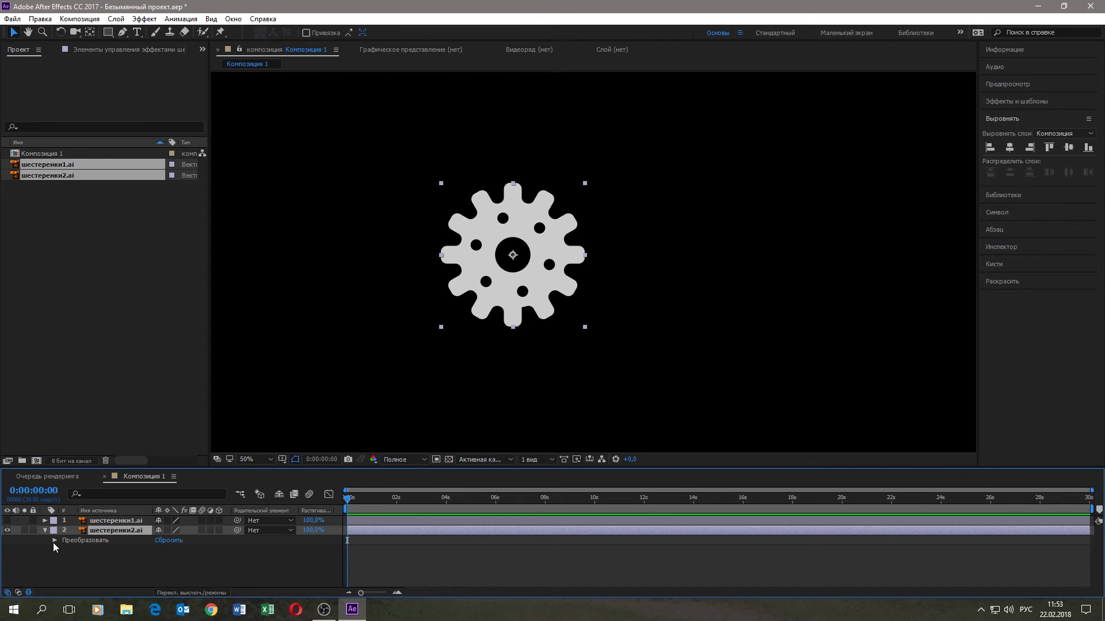
- Keyframe the white gear's Rotation from 0 at 0 s to 3 revolutions at 30 s
click(54, 541)
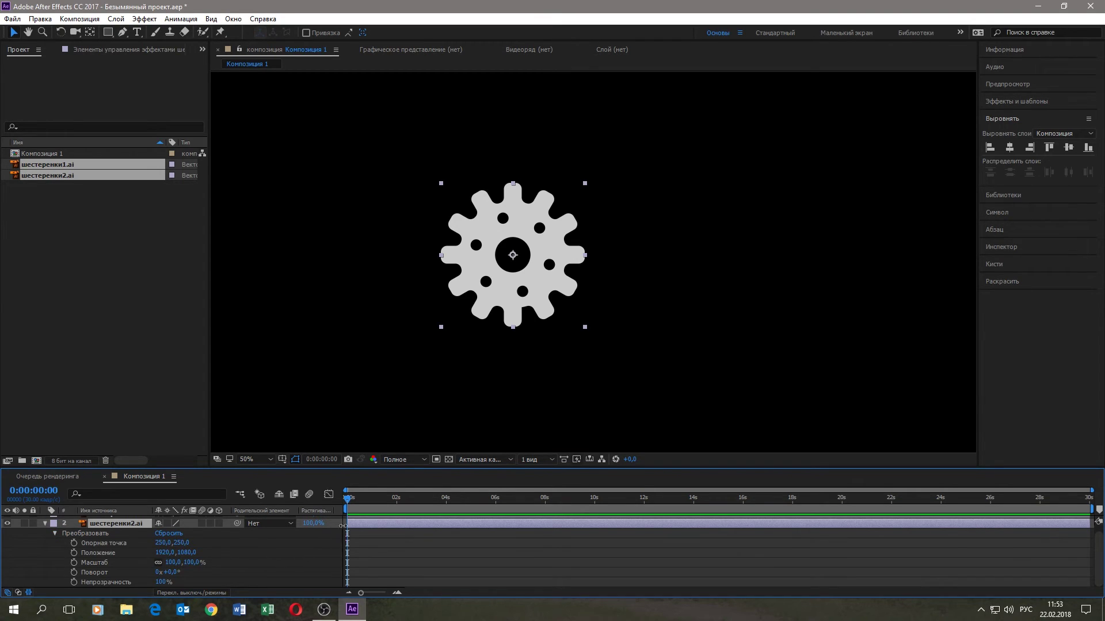
click(75, 573)
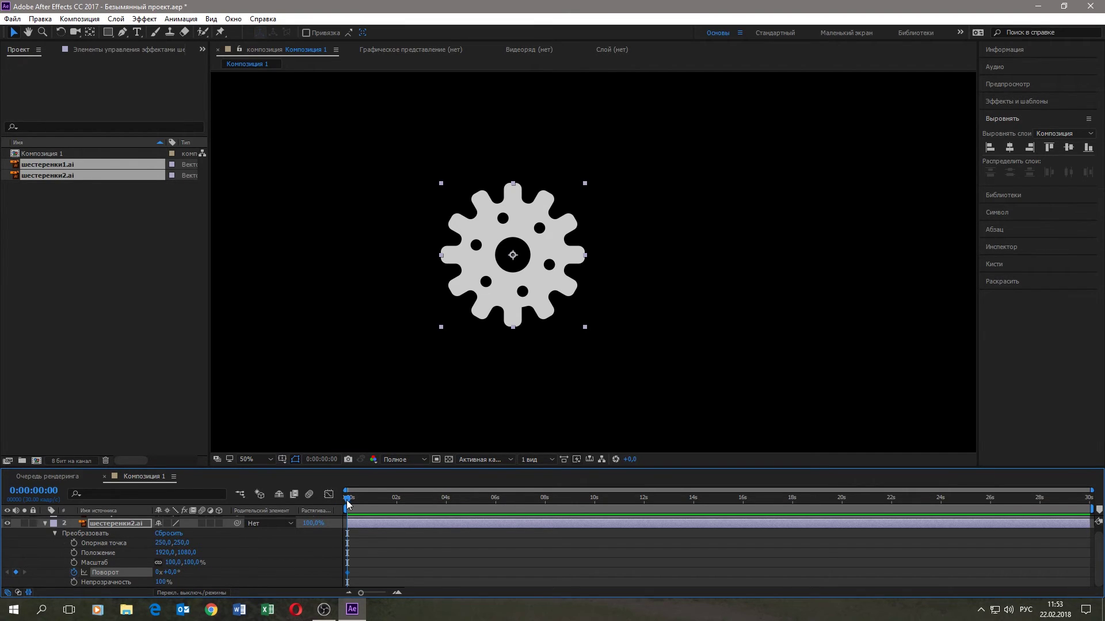
drag(347, 504, 1092, 507)
click(158, 573)
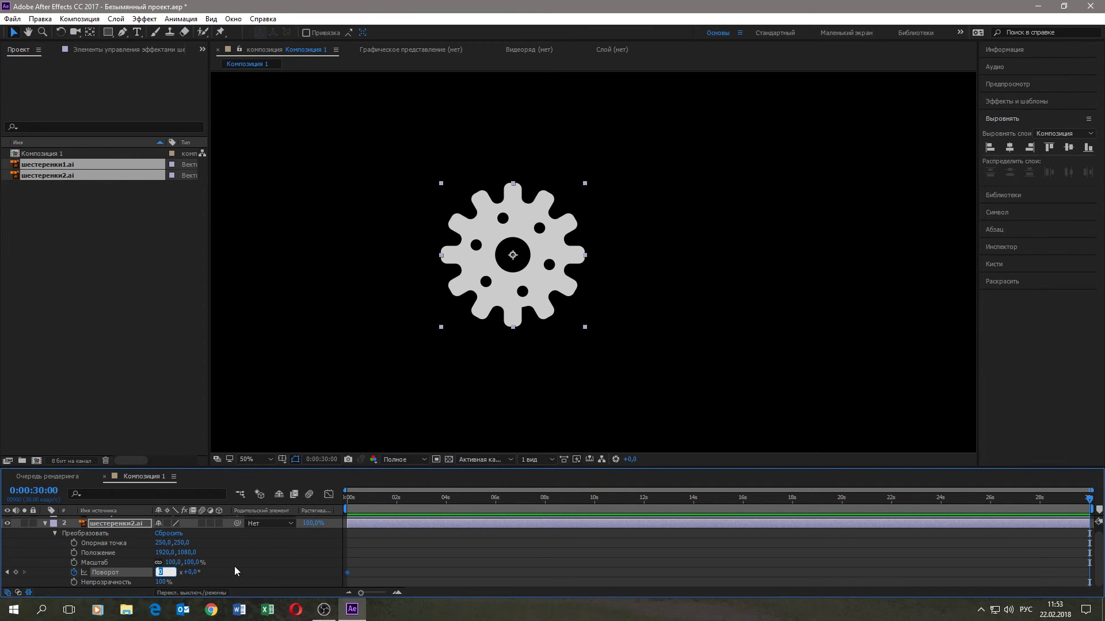
text(3)
key(Return)
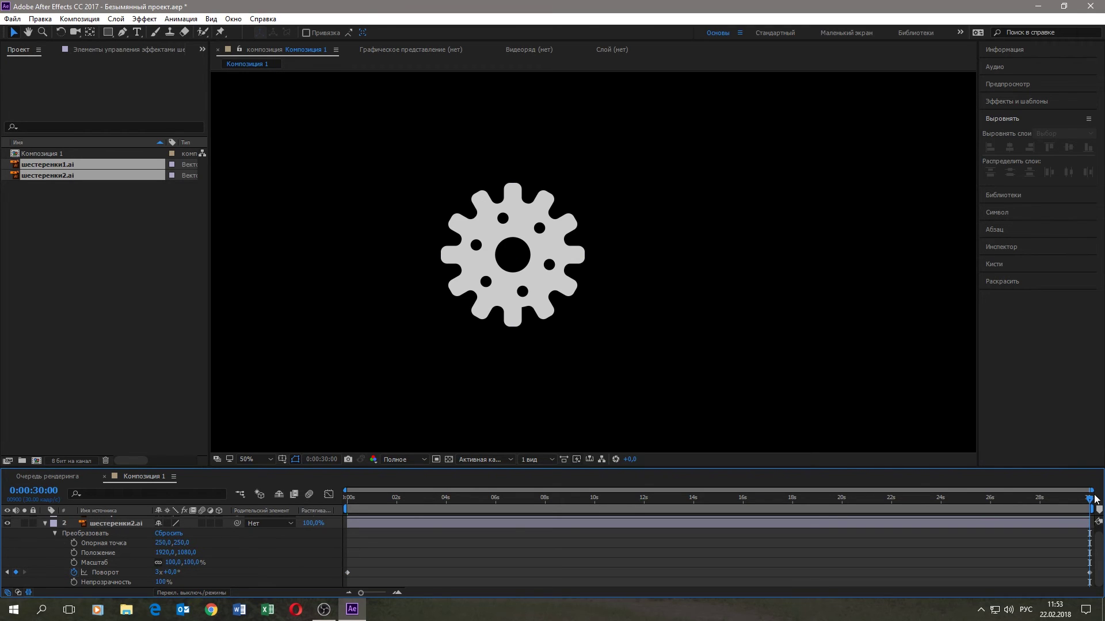
- Preview the spinning white gear from the start, then make the grey gear layer visible
drag(1093, 506, 347, 569)
click(1003, 87)
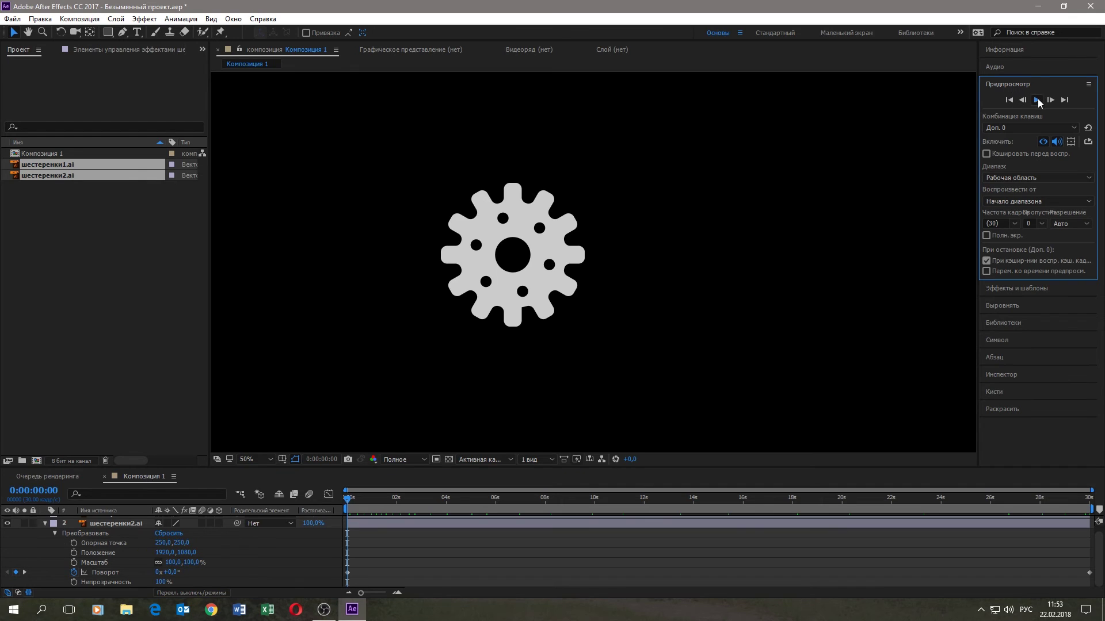
click(1037, 101)
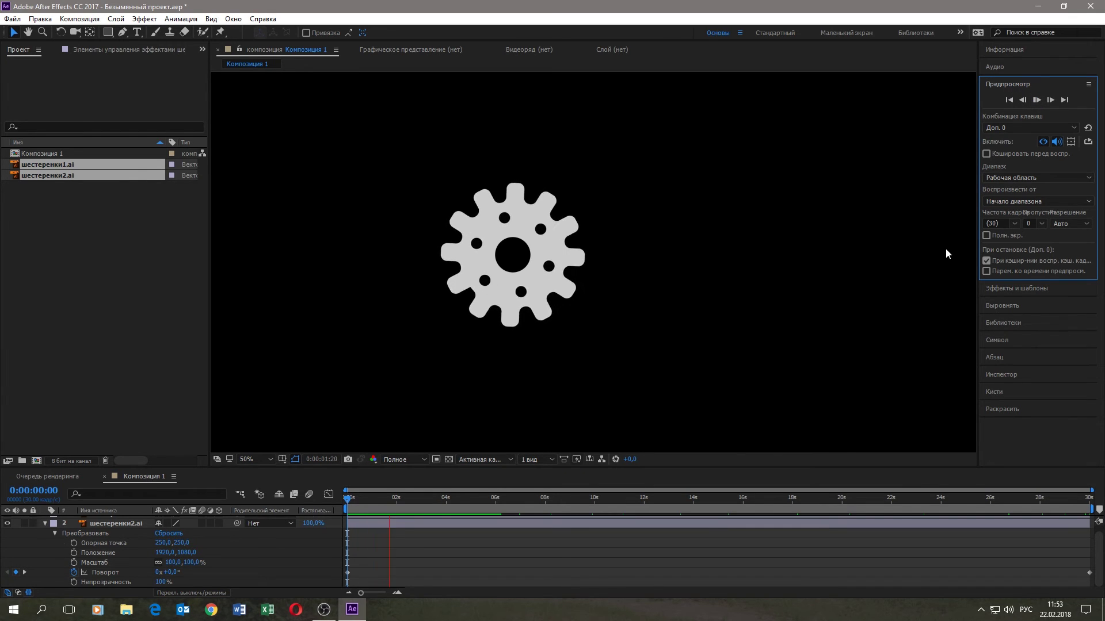
click(1039, 101)
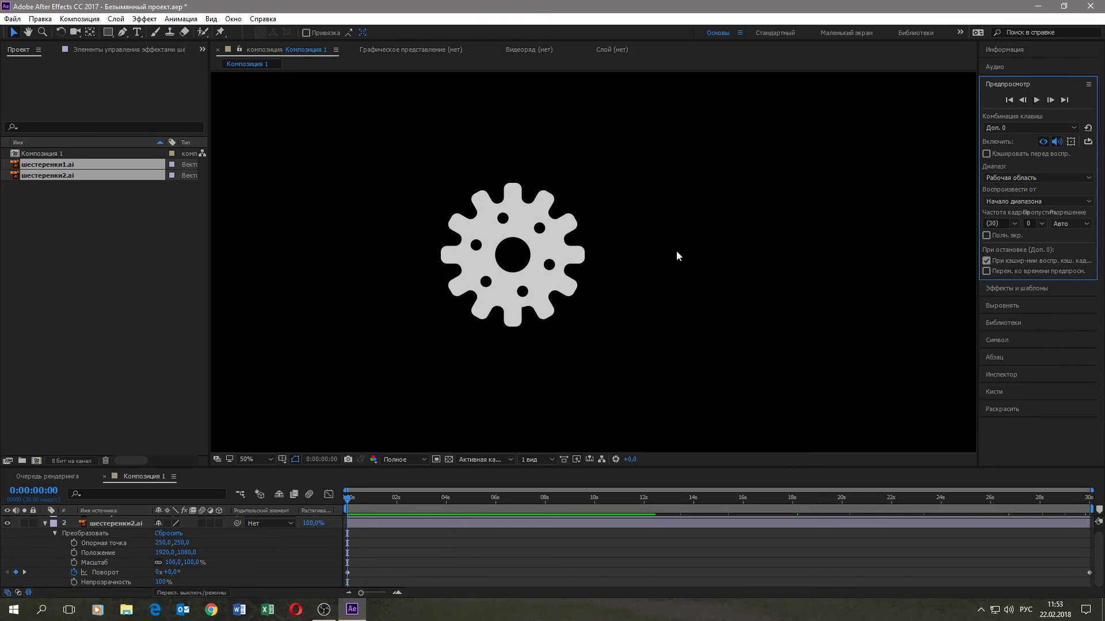
click(207, 535)
scroll(123, 558, up, 1)
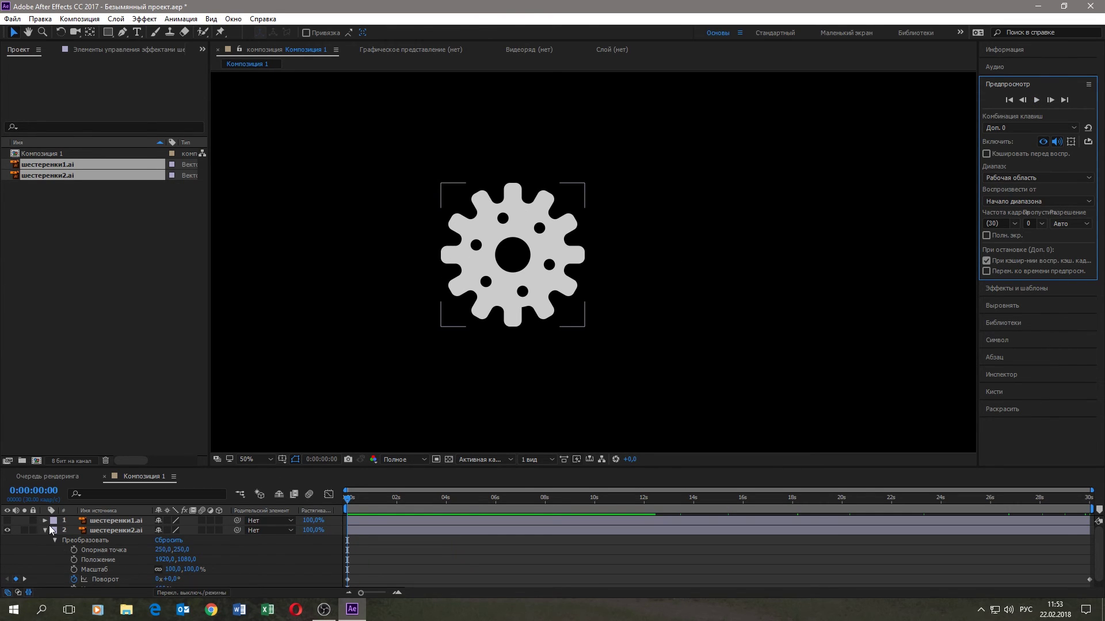
click(8, 520)
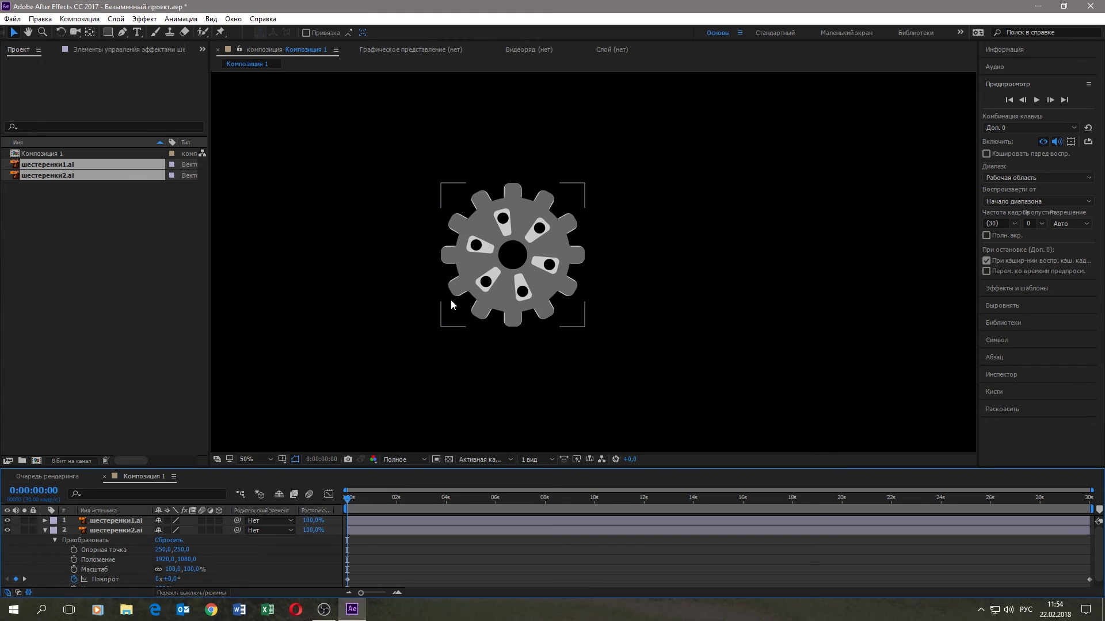
- Move the grey gear right of the white gear and keyframe its Rotation to -3 revolutions at 30 s
drag(516, 217, 654, 235)
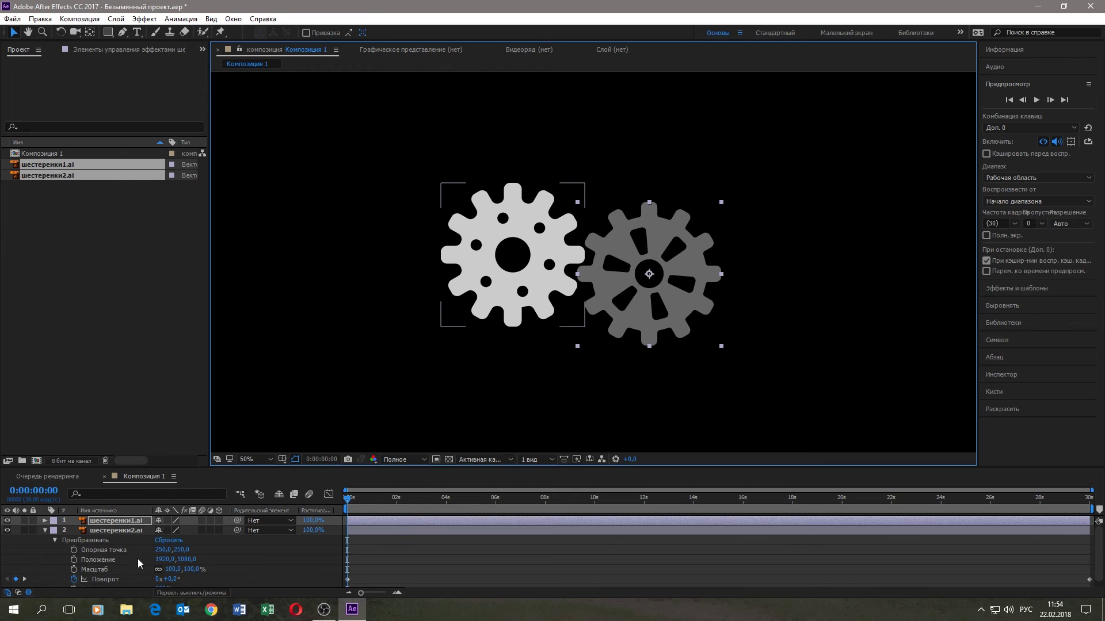
click(45, 522)
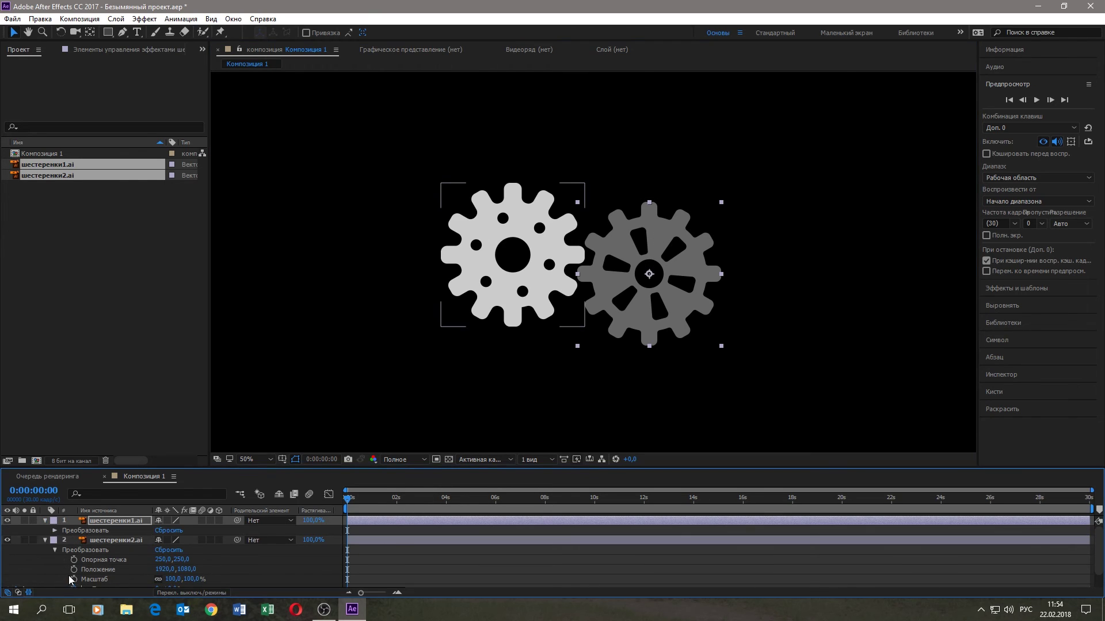
click(54, 532)
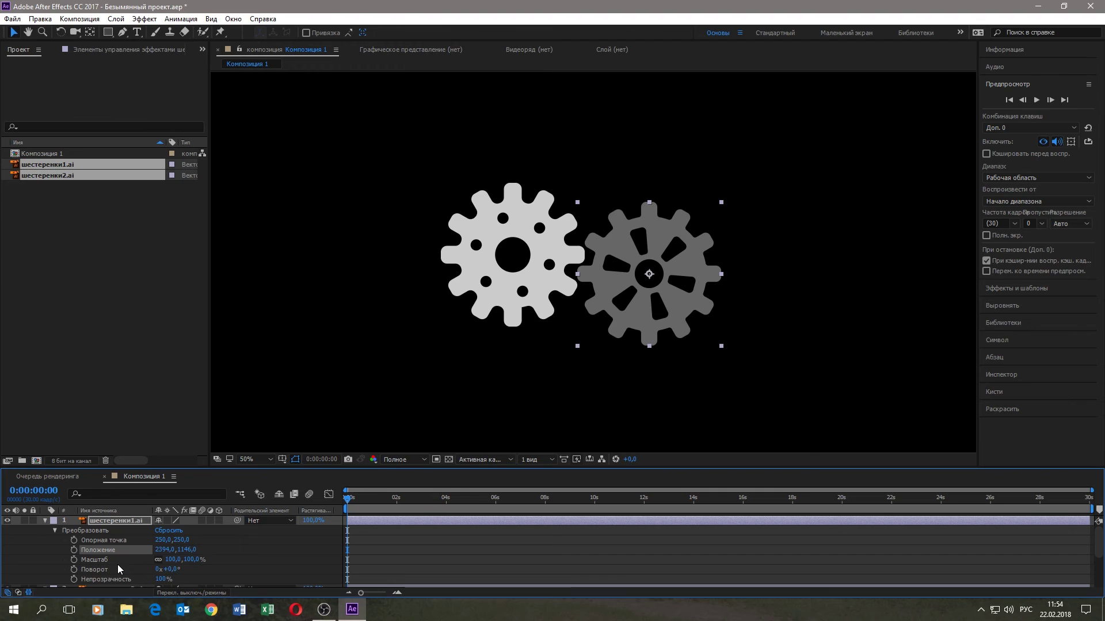
click(74, 570)
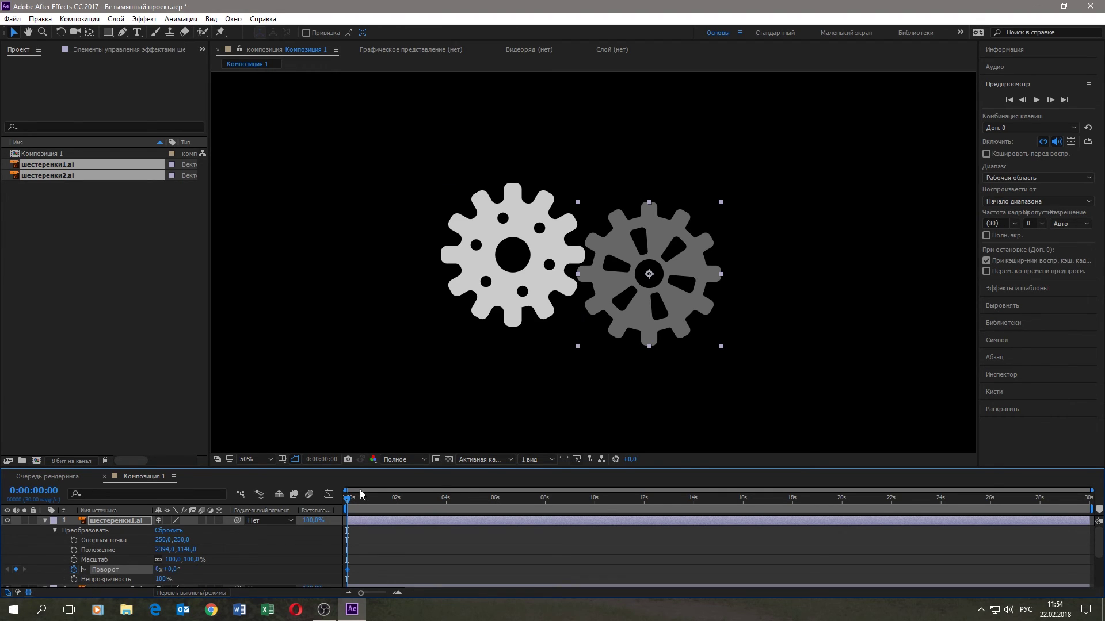
drag(347, 503, 1079, 533)
click(159, 570)
text(-3)
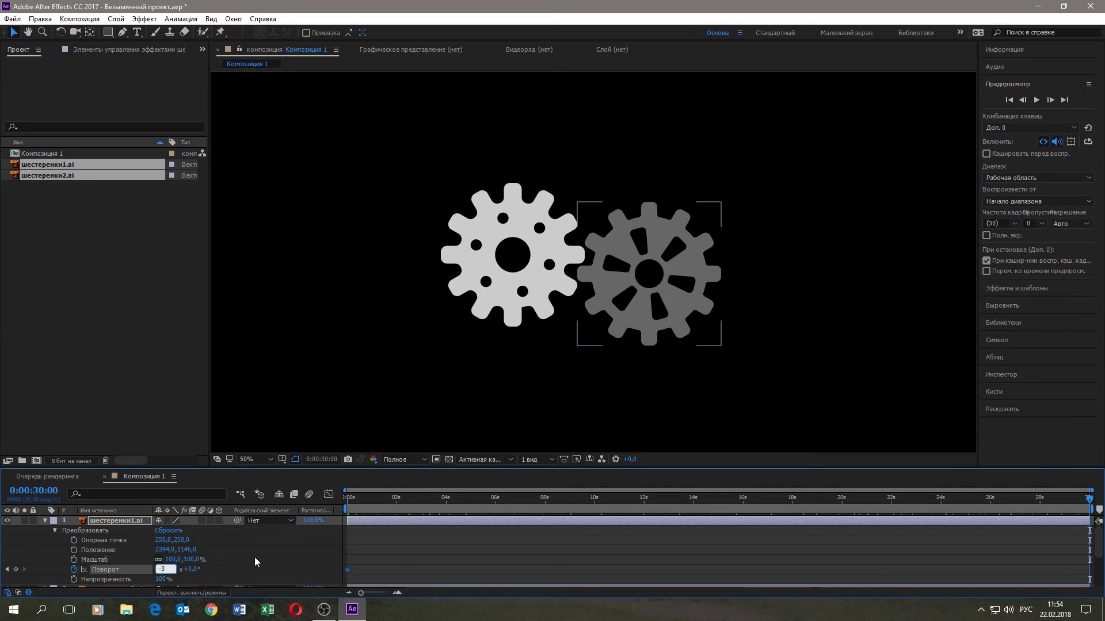
click(902, 477)
drag(1091, 502, 313, 558)
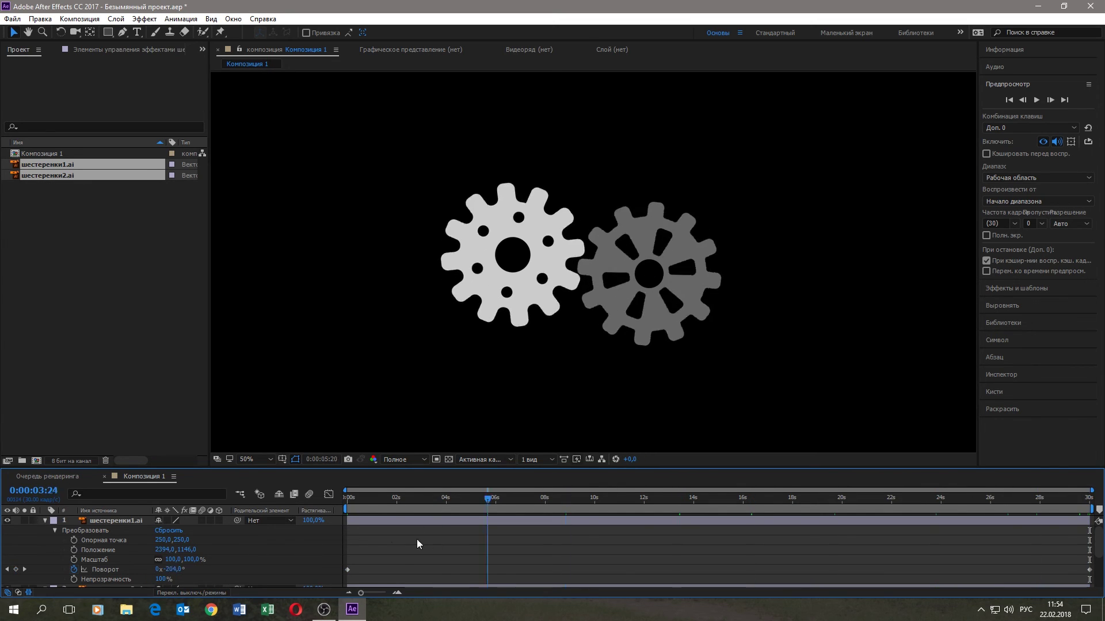
- Preview both gears, nudge the grey gear up-left to mesh the teeth, and replay
click(1036, 100)
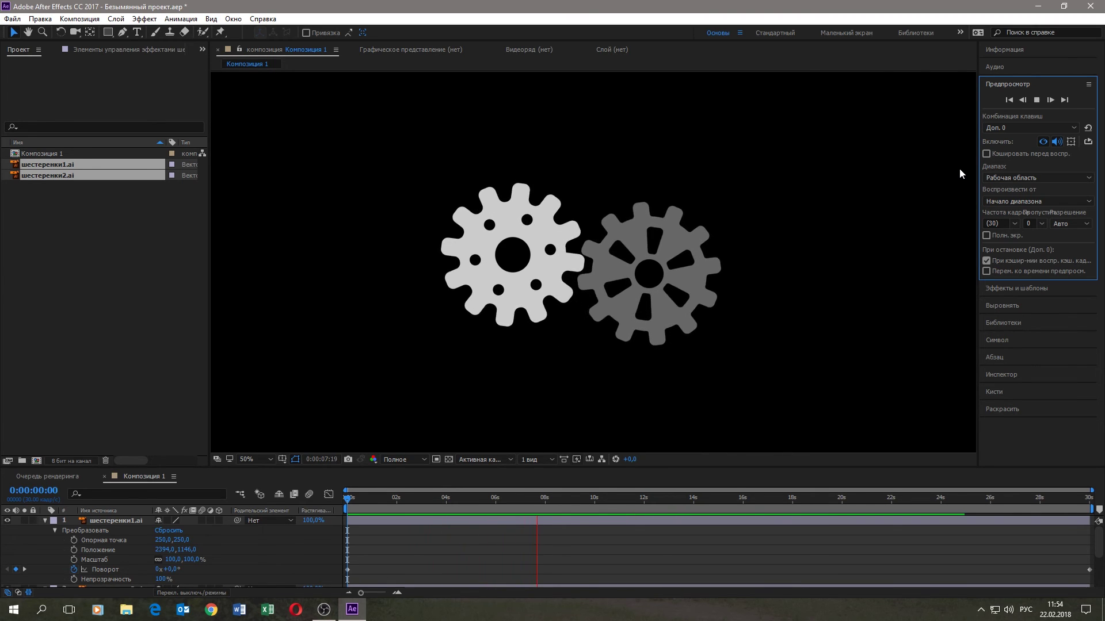
click(1037, 101)
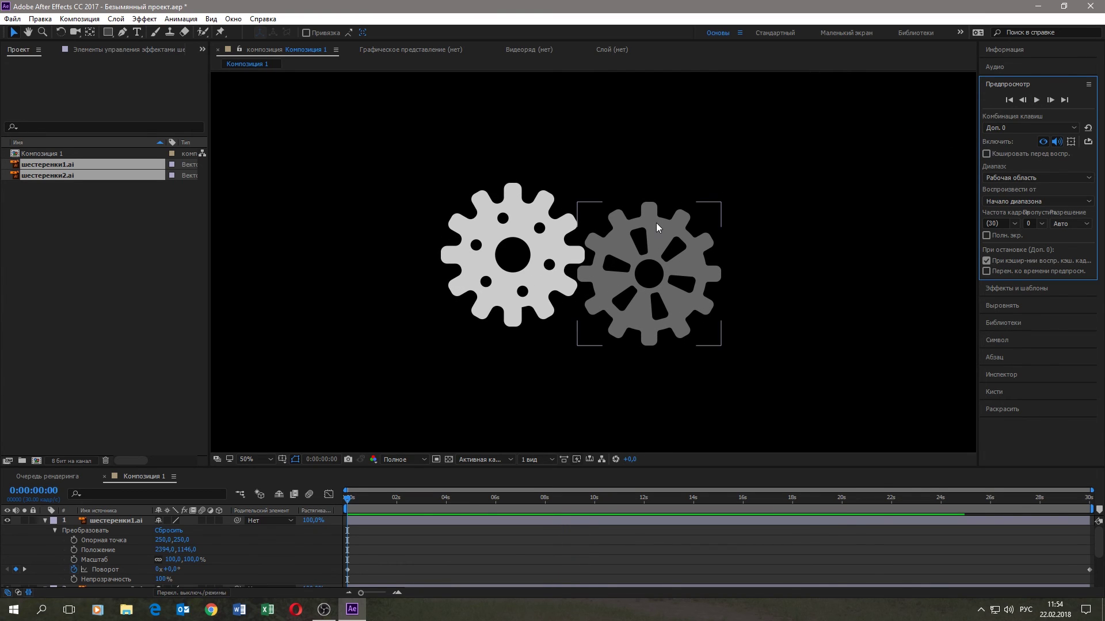
drag(657, 226, 655, 225)
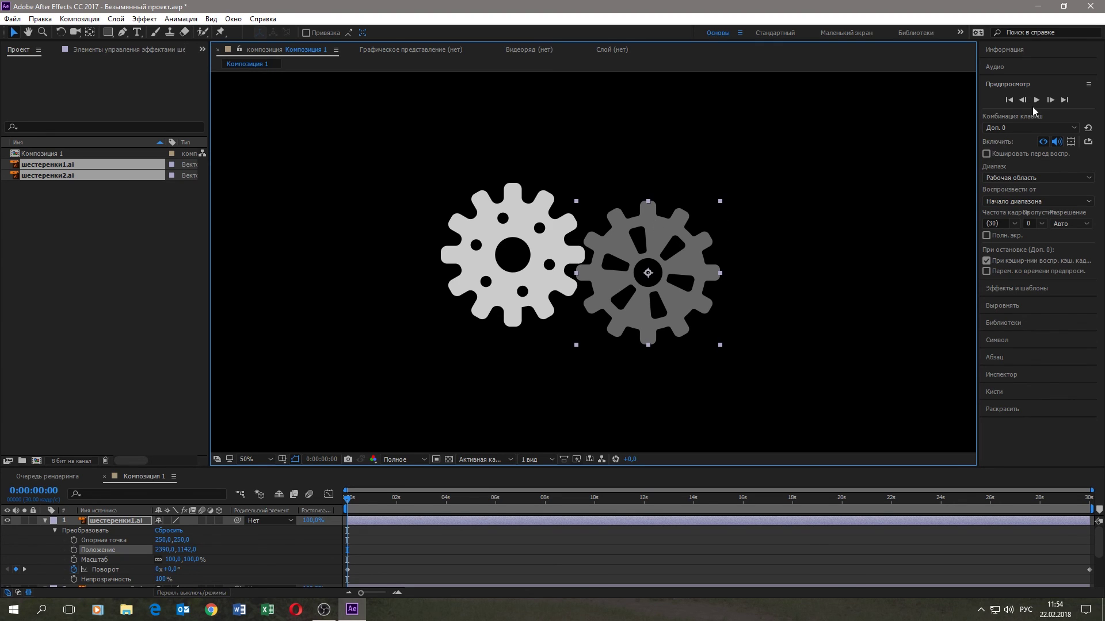
click(1036, 100)
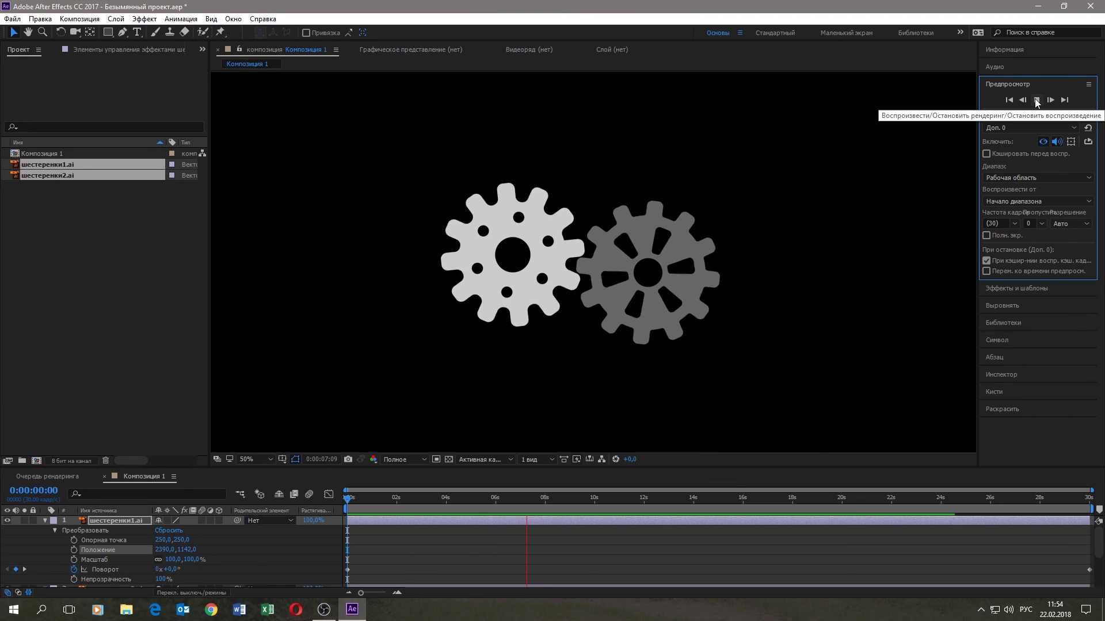
click(1037, 100)
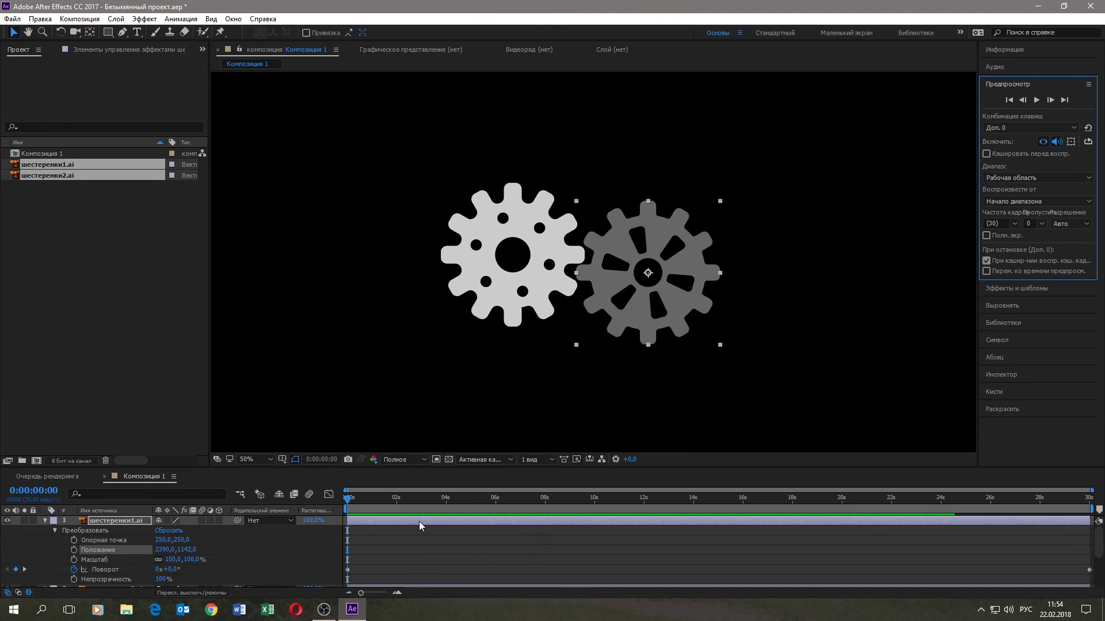
- Nudge the grey gear further left to 2384,1142, replay, and pan to frame both gears
drag(625, 254, 622, 252)
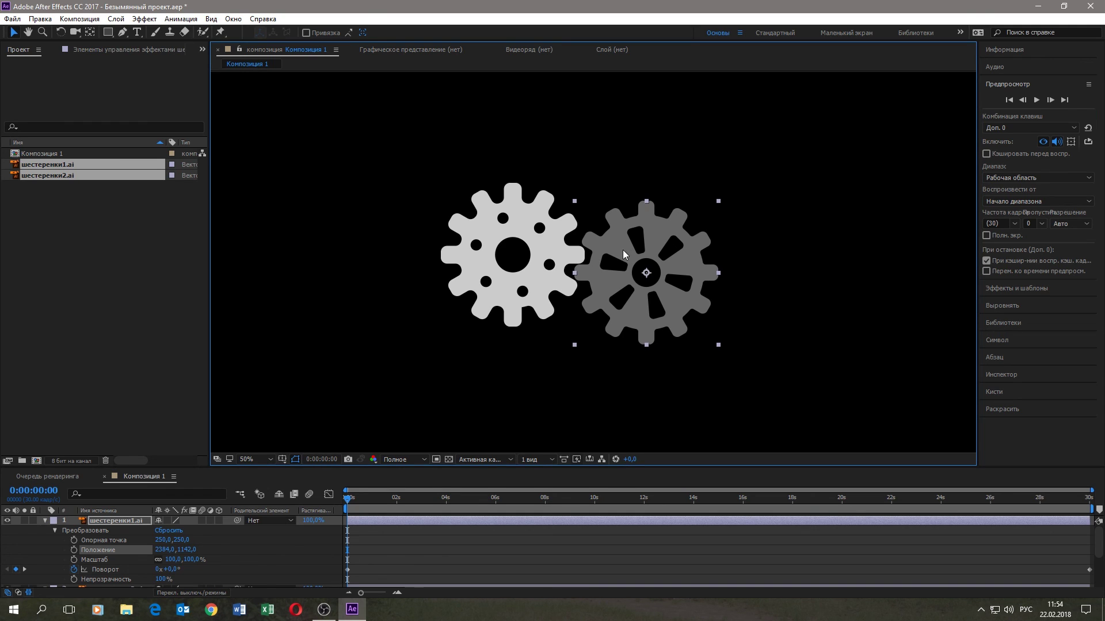
click(1036, 101)
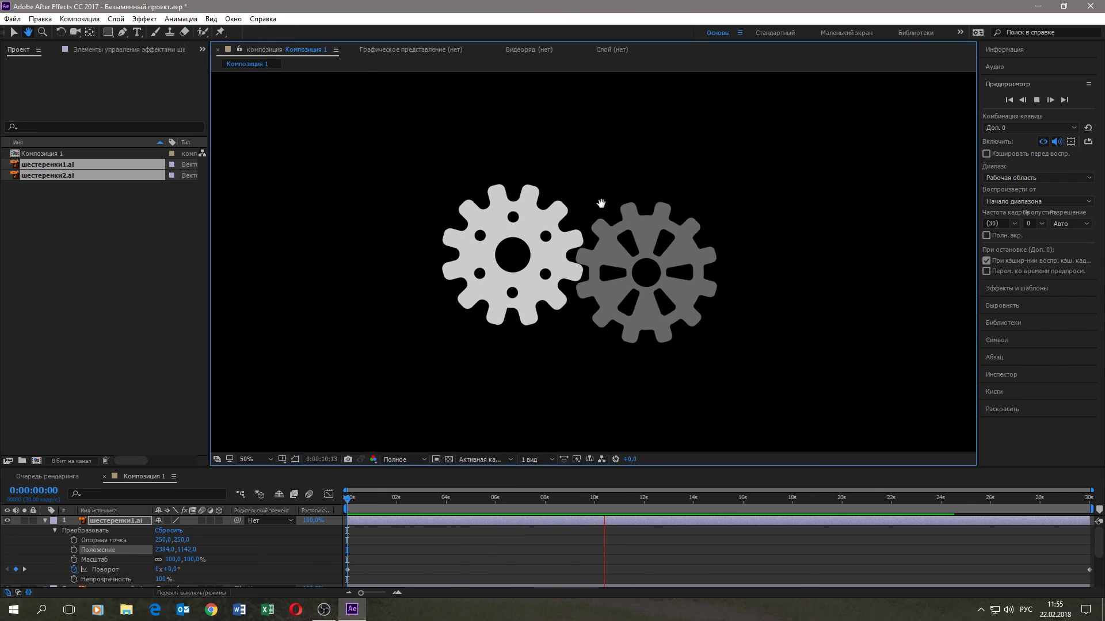
scroll(602, 209, up, 2)
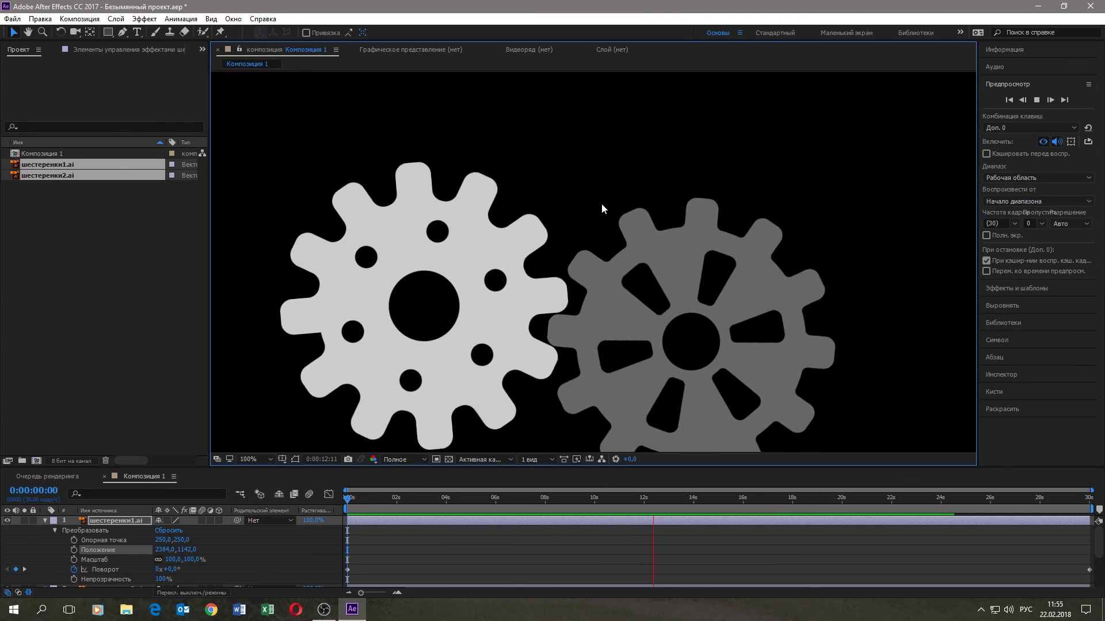
key(h)
drag(601, 208, 623, 149)
key(v)
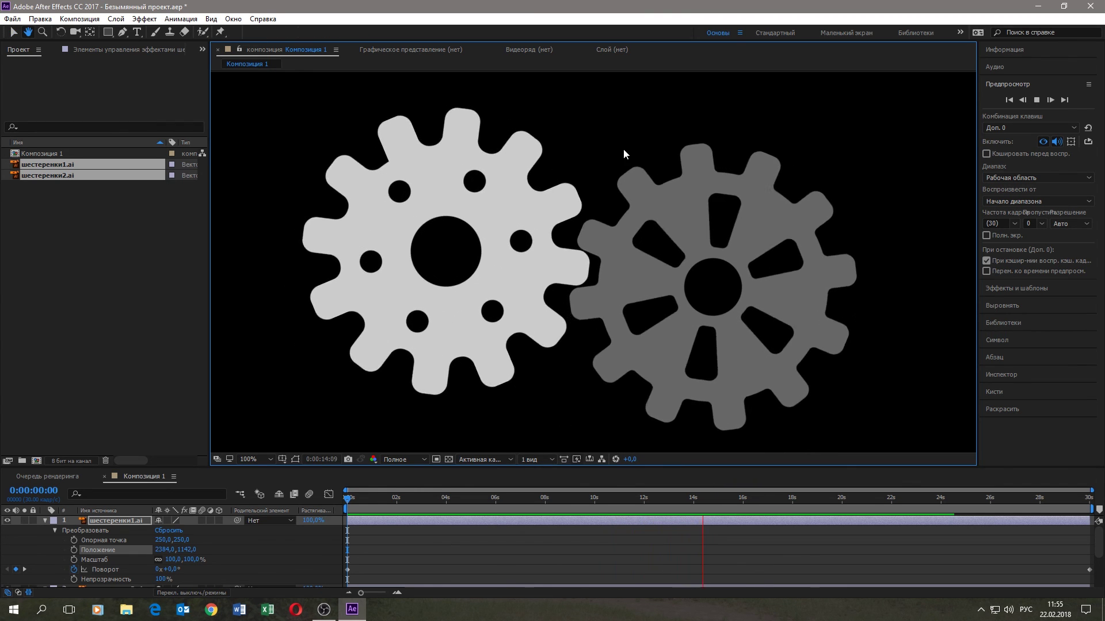